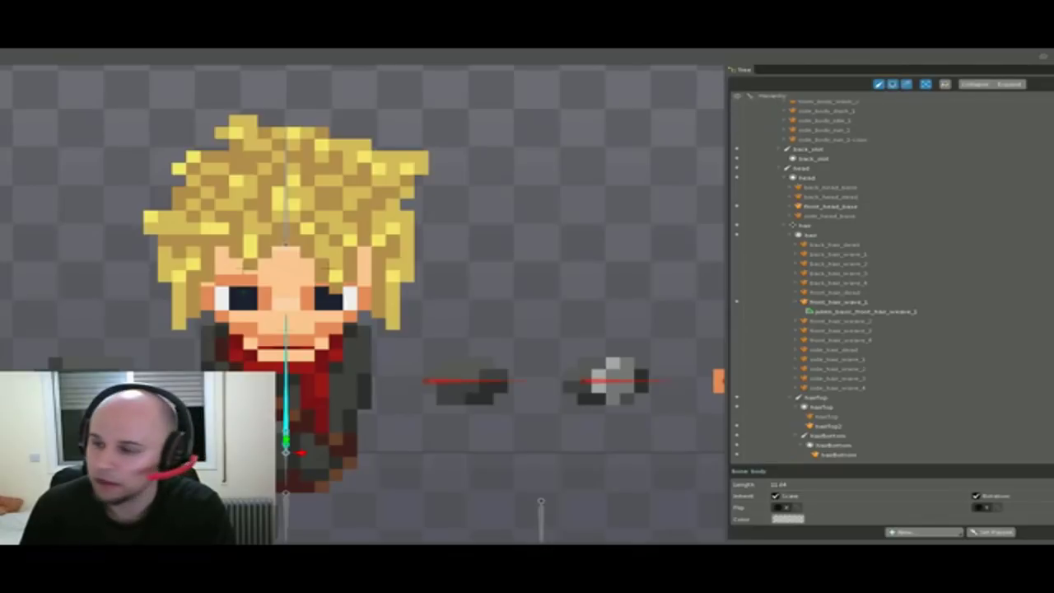
- Examine the skeleton's hierarchy of bones, slots and attachments, from the body and hair down to the legs
scroll(906, 128, up, 4)
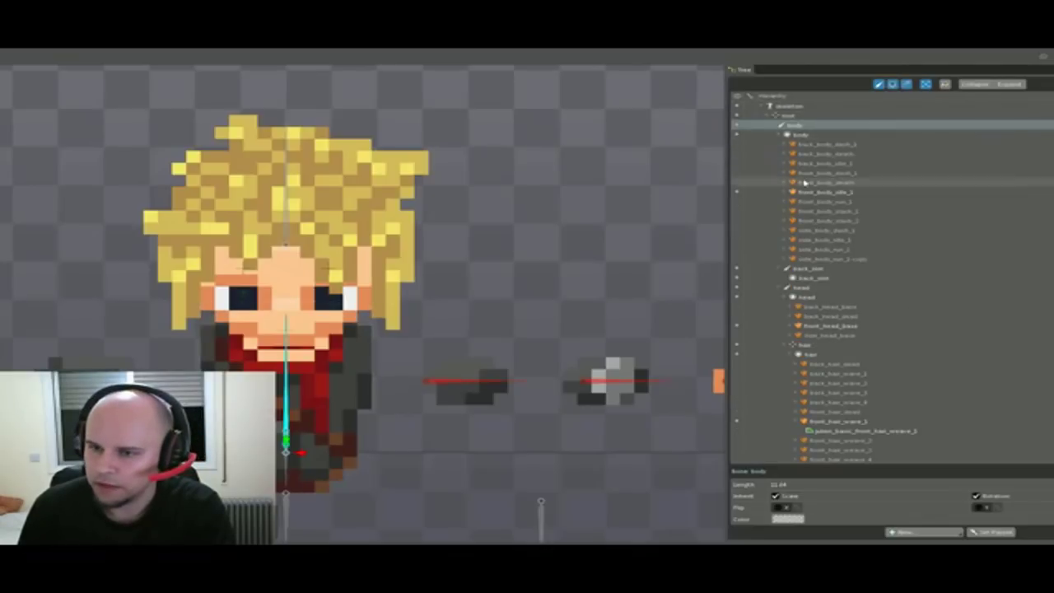
scroll(823, 130, down, 5)
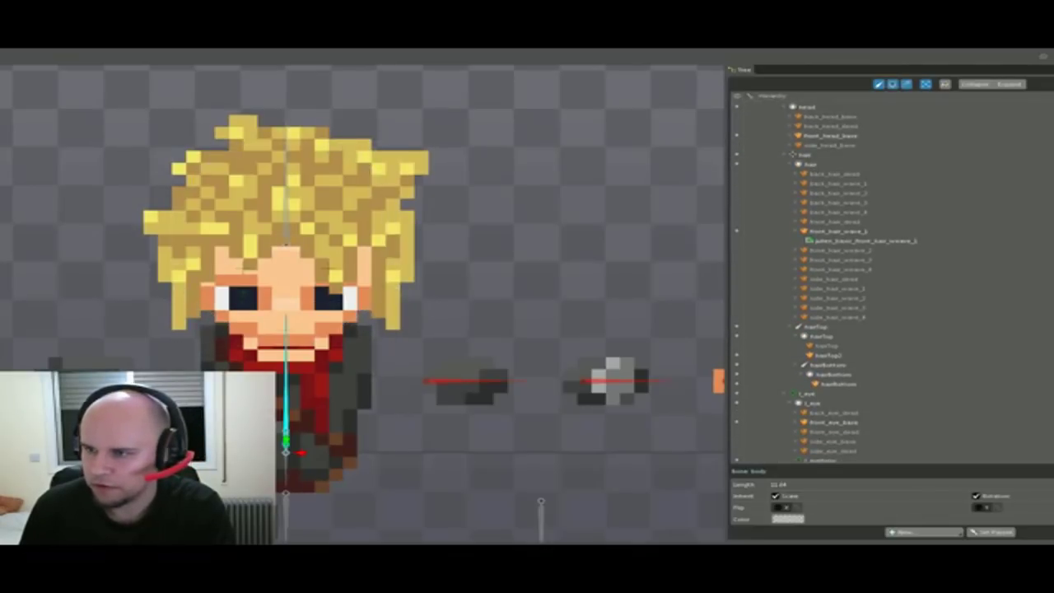
scroll(820, 132, up, 2)
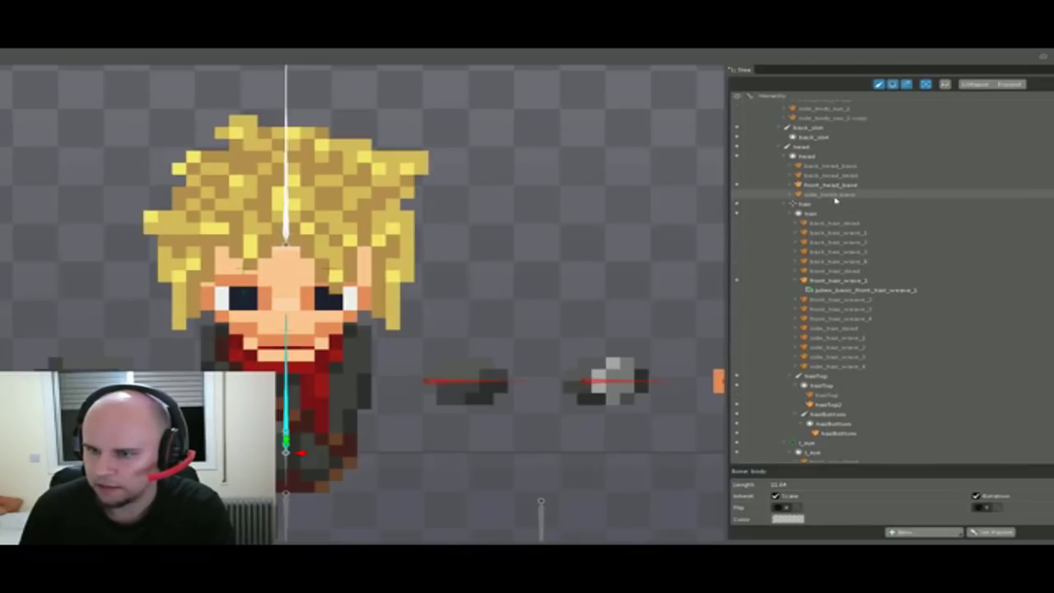
scroll(852, 203, down, 7)
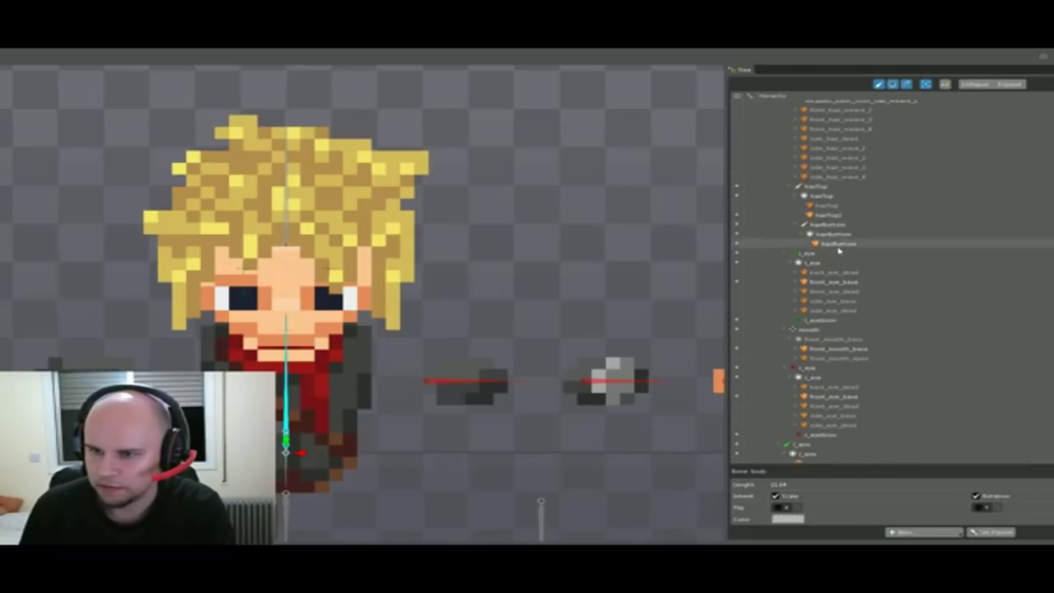
scroll(836, 264, down, 2)
scroll(854, 235, down, 2)
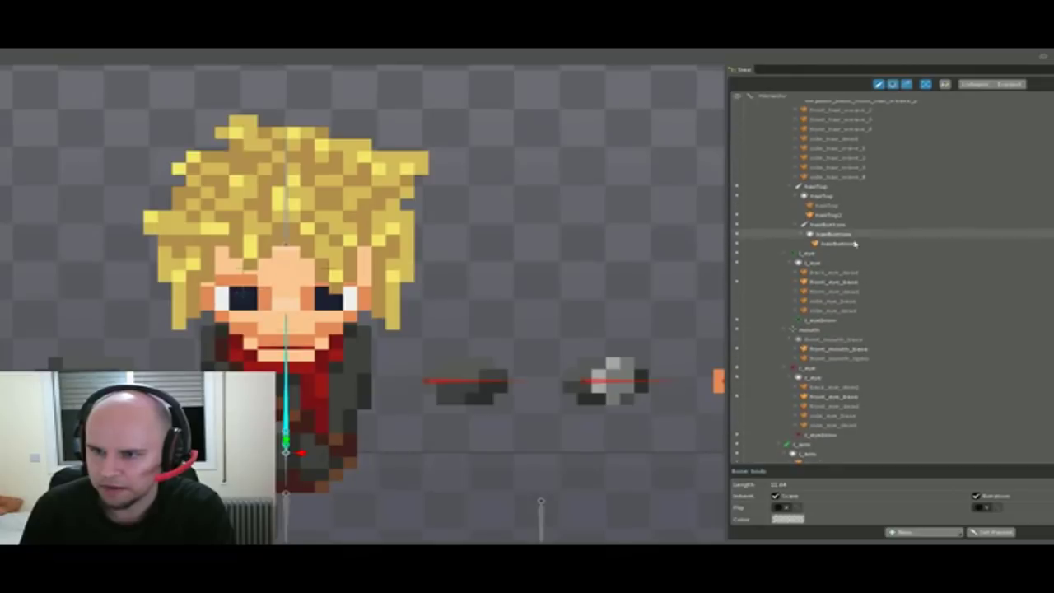
scroll(852, 247, down, 3)
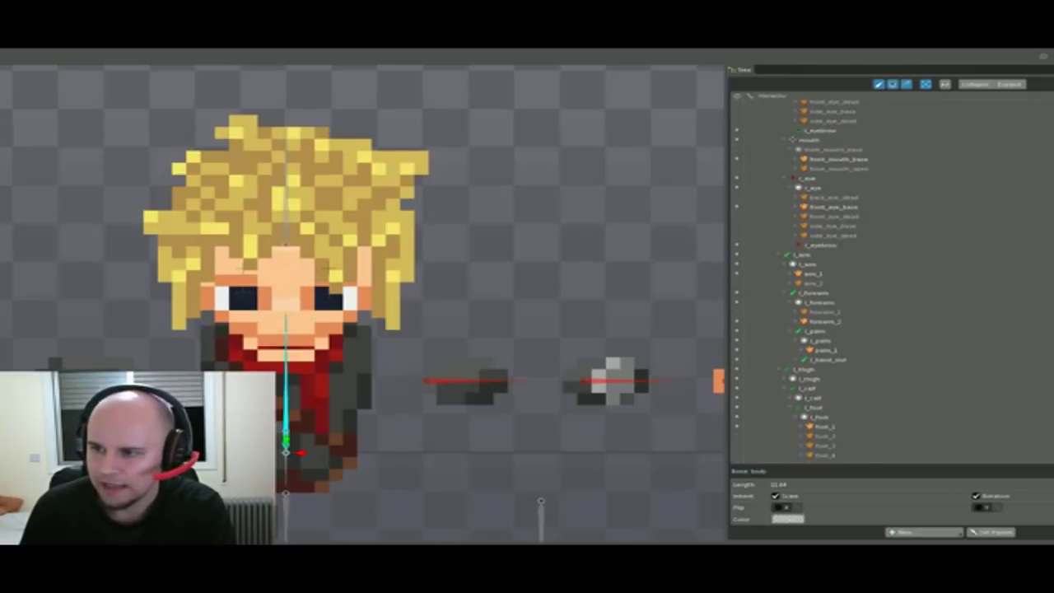
scroll(828, 230, up, 10)
scroll(827, 247, down, 10)
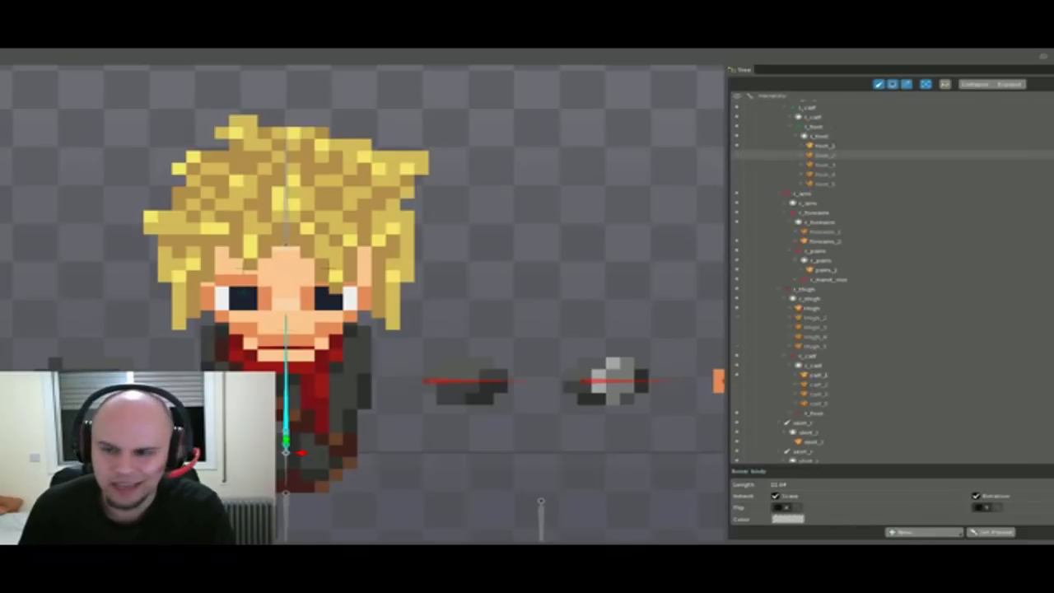
scroll(824, 166, up, 3)
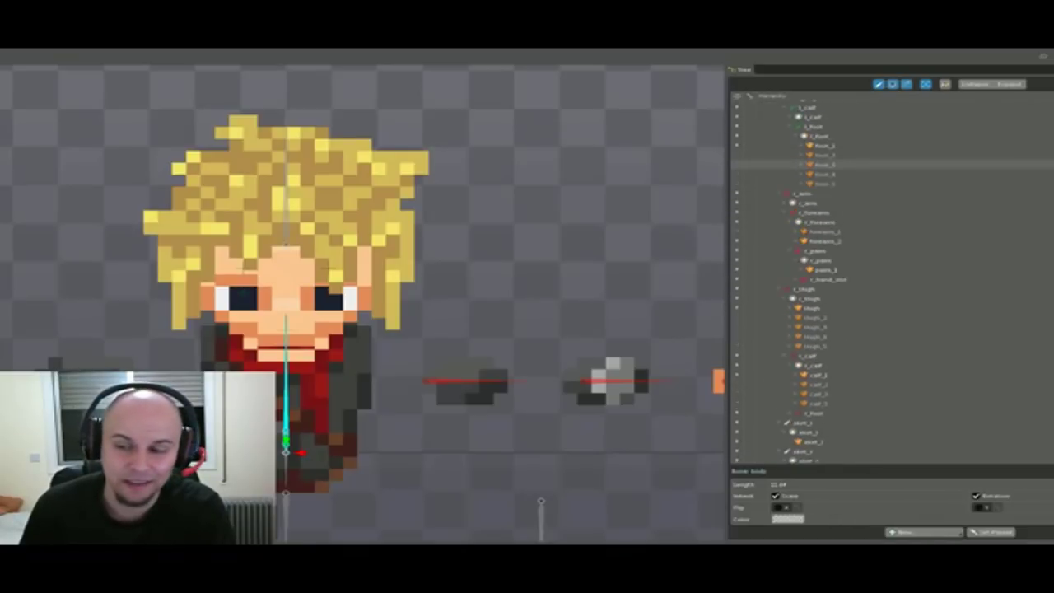
scroll(824, 161, up, 1)
scroll(824, 165, up, 10)
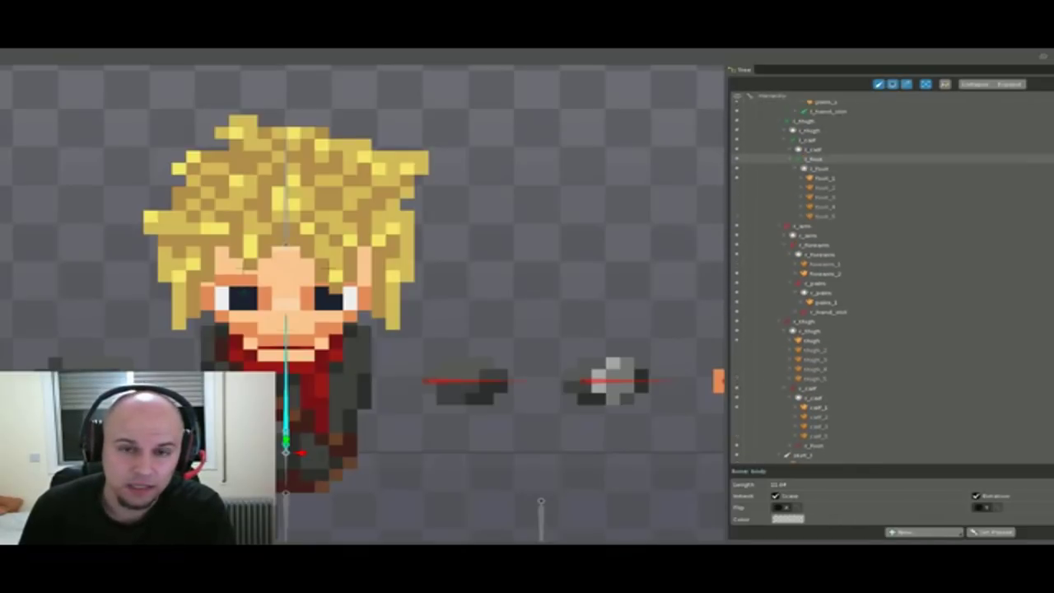
scroll(824, 165, up, 6)
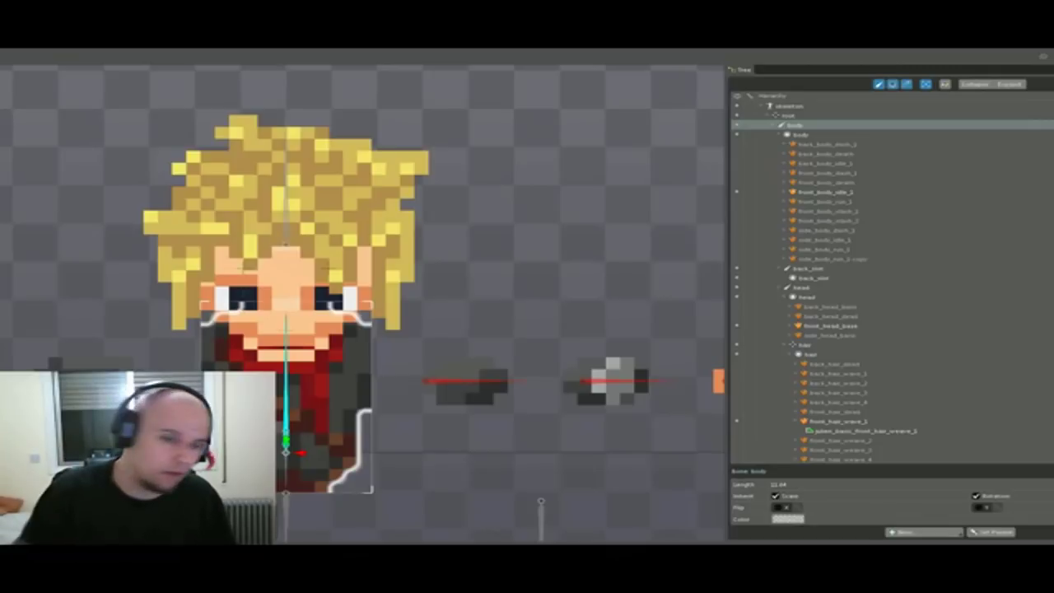
- Select both eye bones together and slide them sideways across the face and back to demonstrate eye movement
click(284, 206)
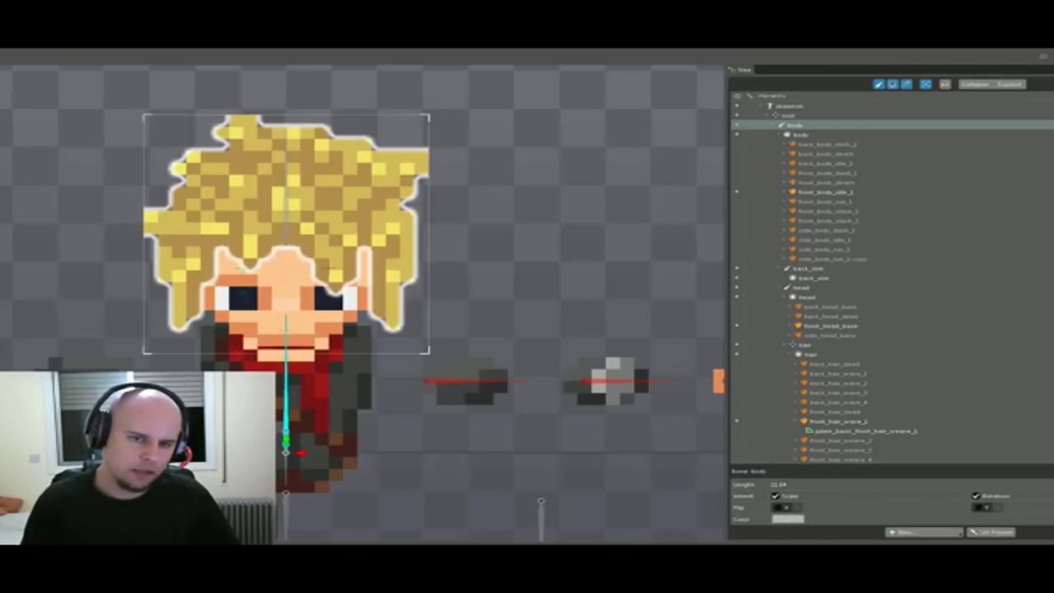
click(244, 287)
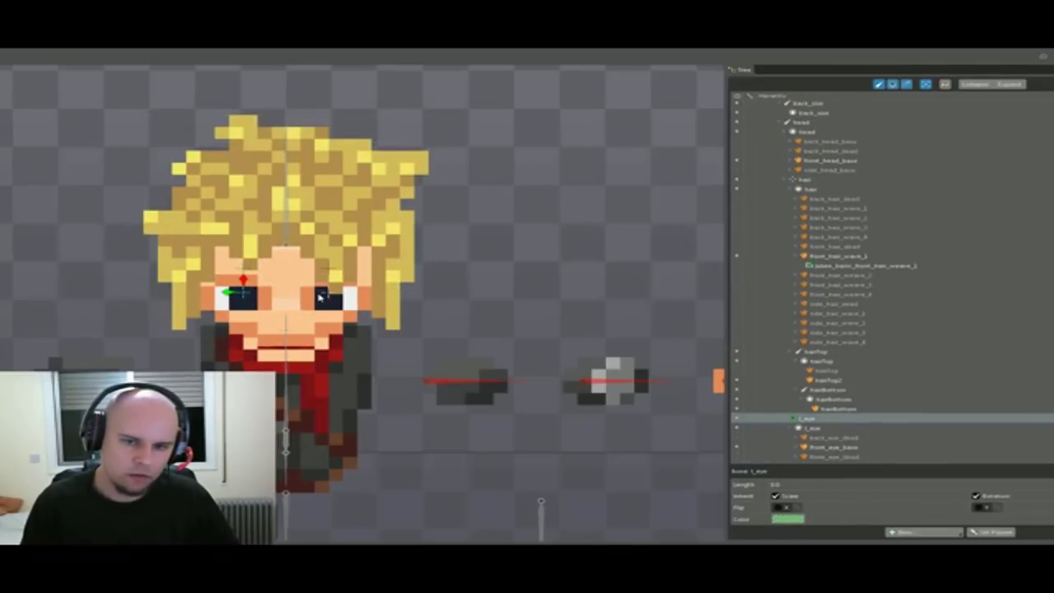
ctrl+click(323, 297)
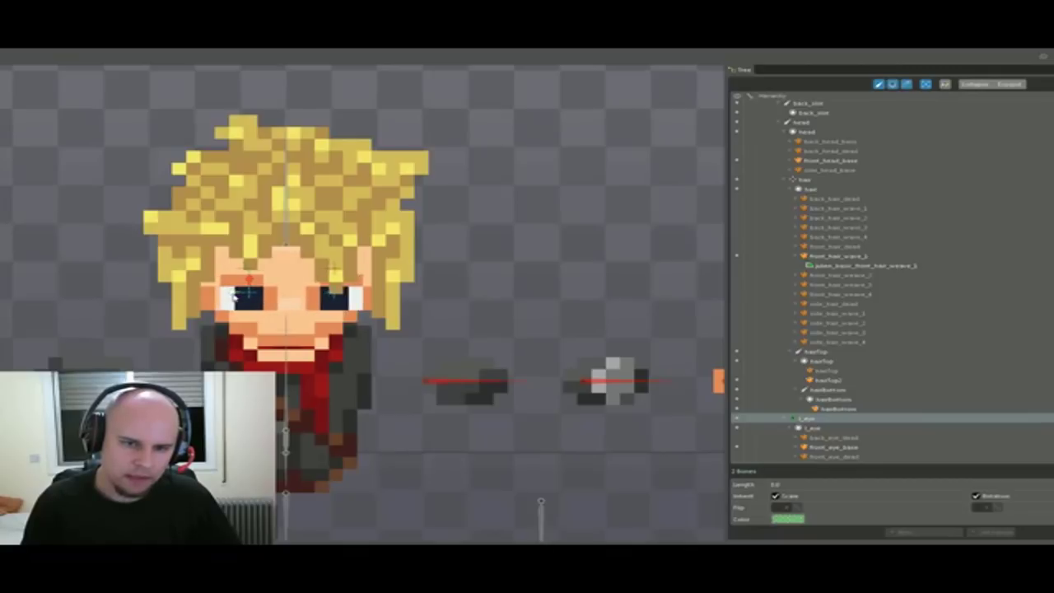
drag(235, 298, 243, 298)
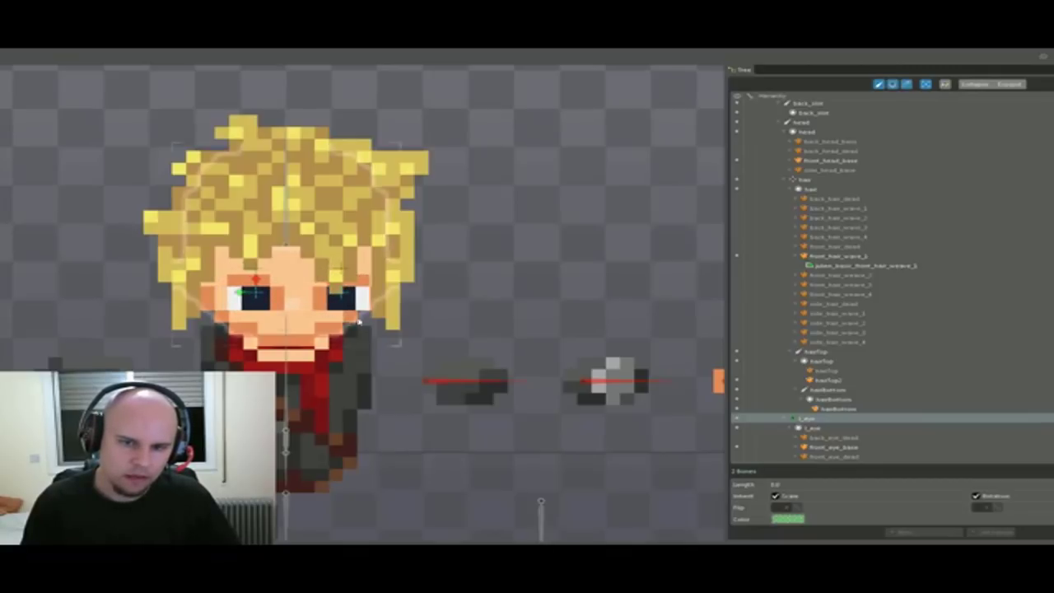
drag(367, 303, 353, 311)
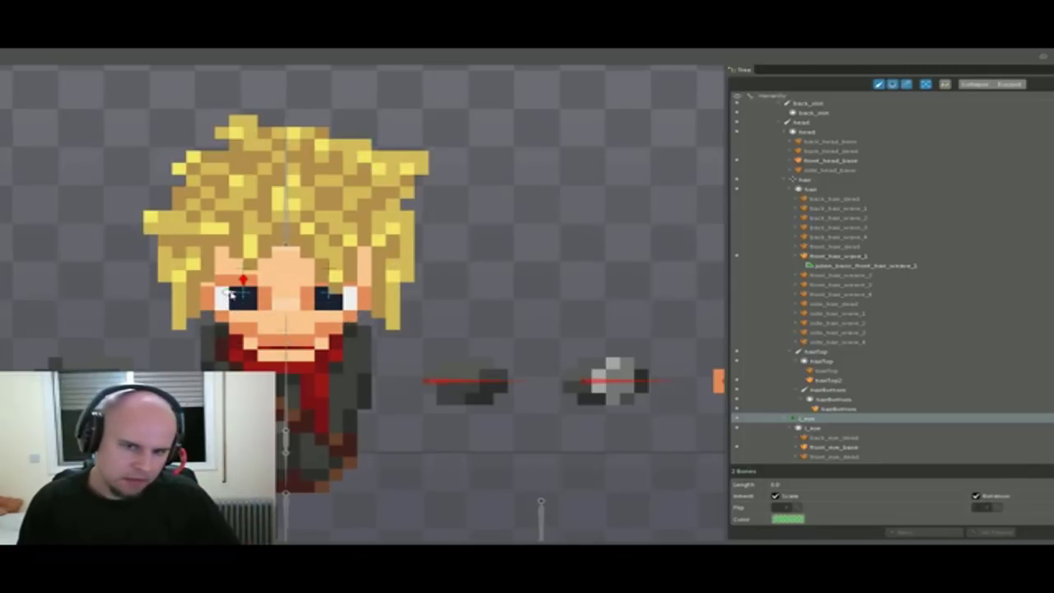
drag(232, 293, 244, 295)
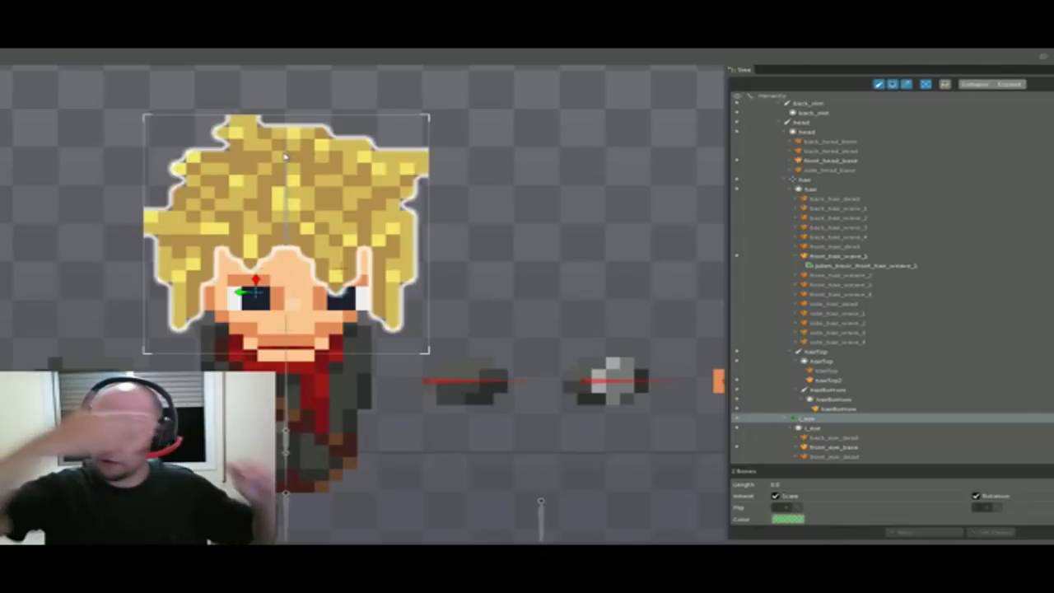
key(Left)
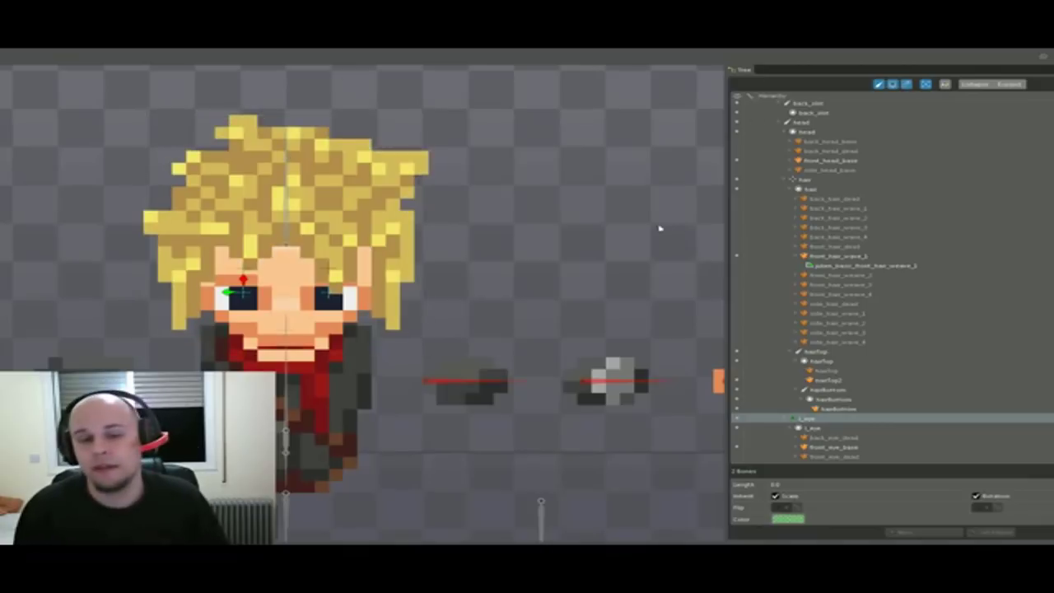
scroll(845, 194, down, 5)
scroll(847, 196, up, 8)
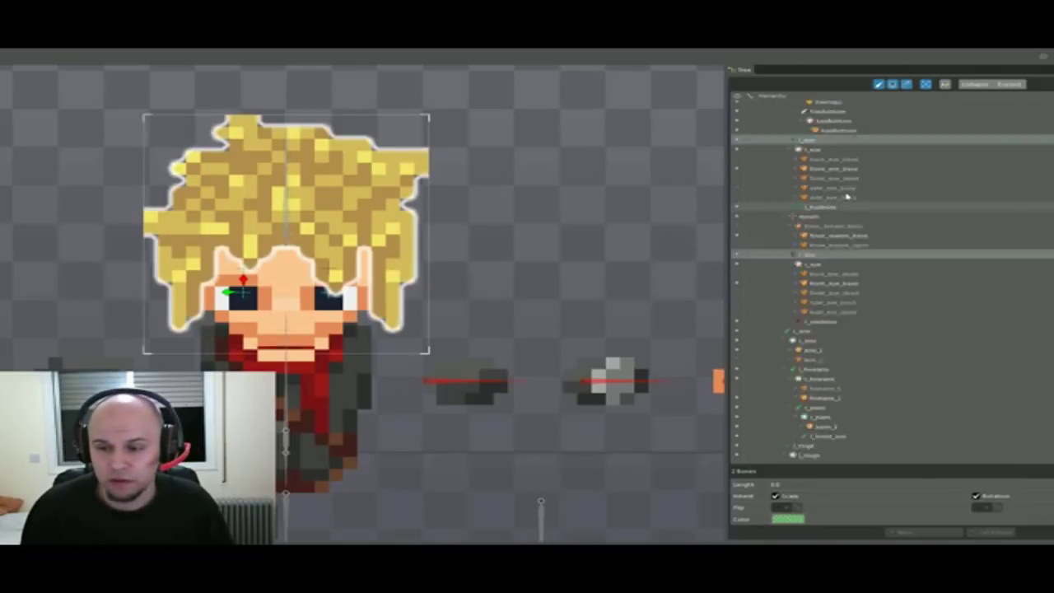
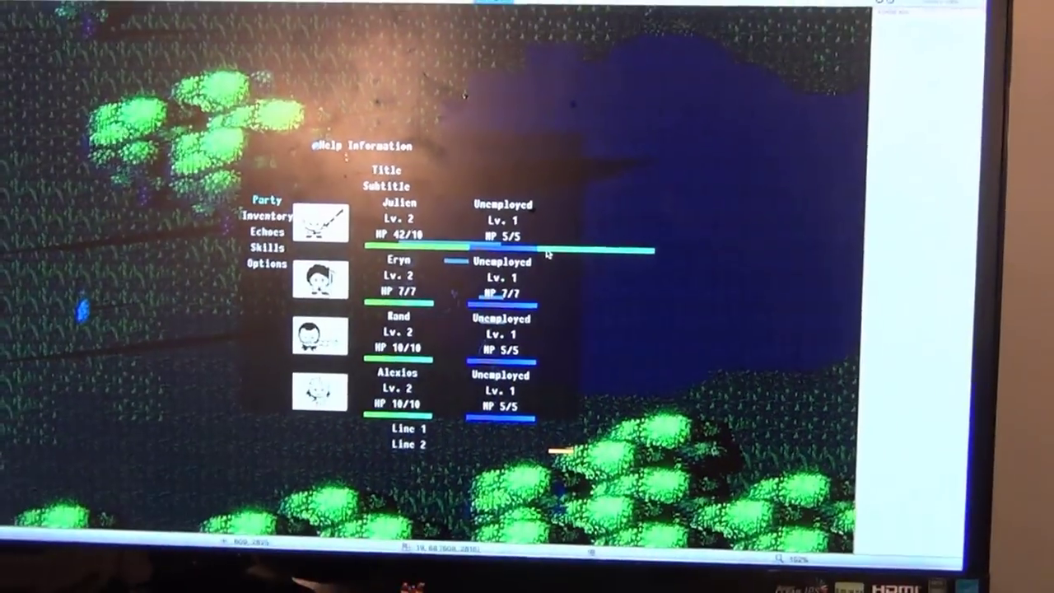
key(Escape)
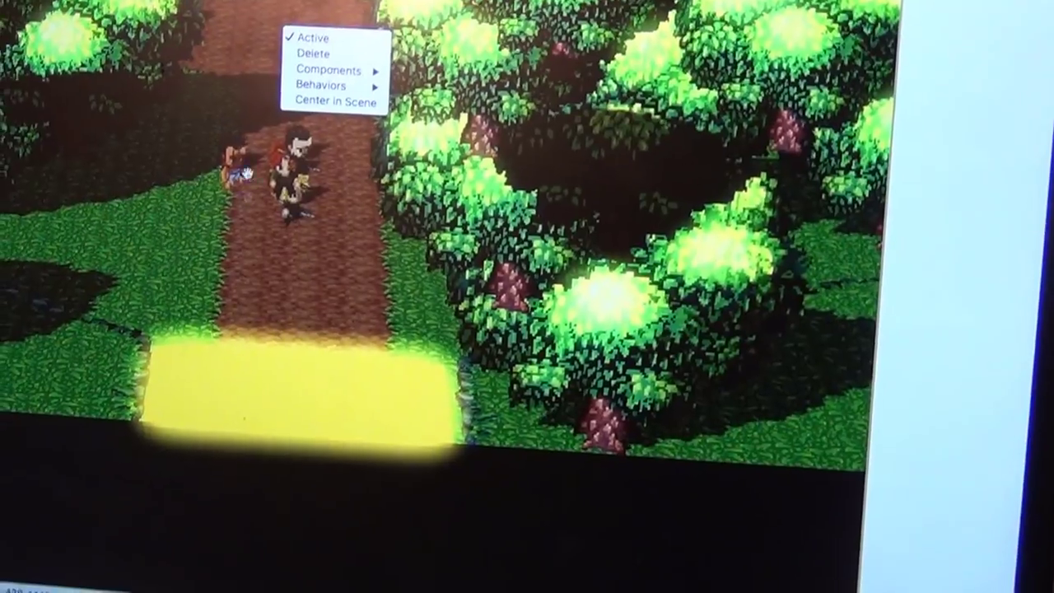
click(428, 297)
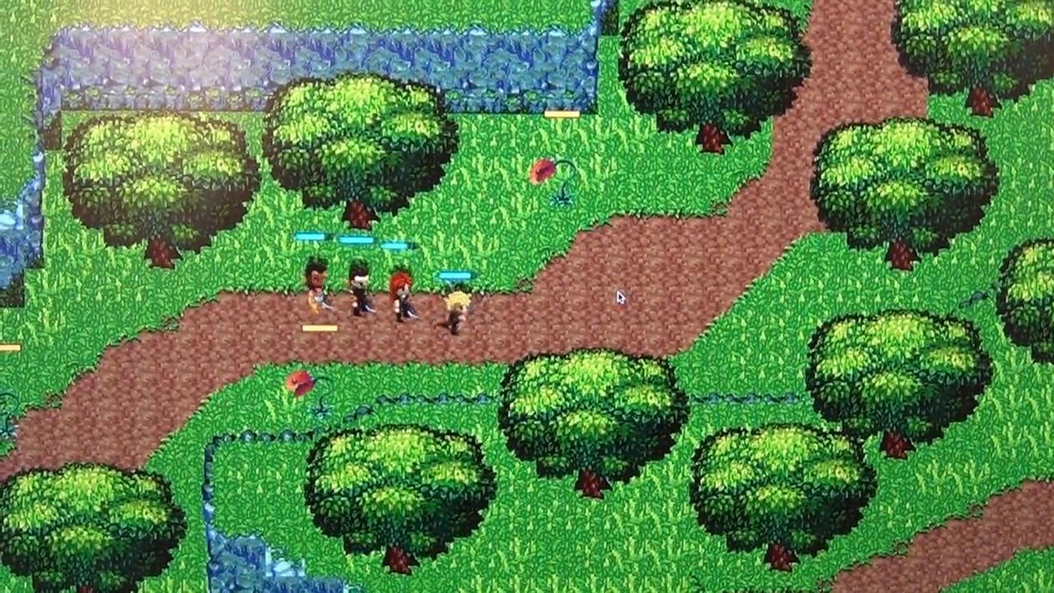
click(614, 296)
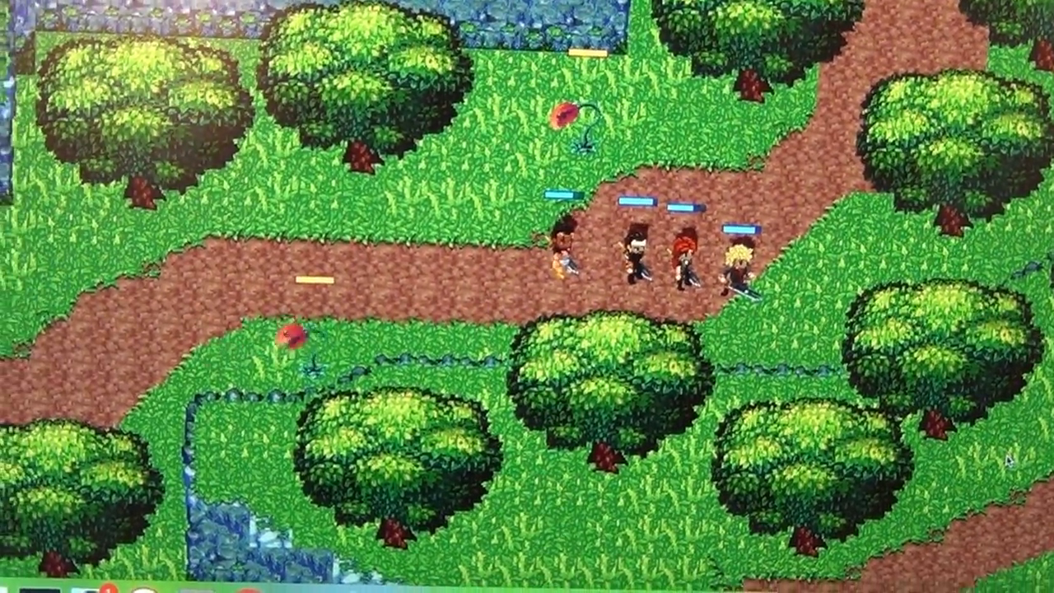
key(Left)
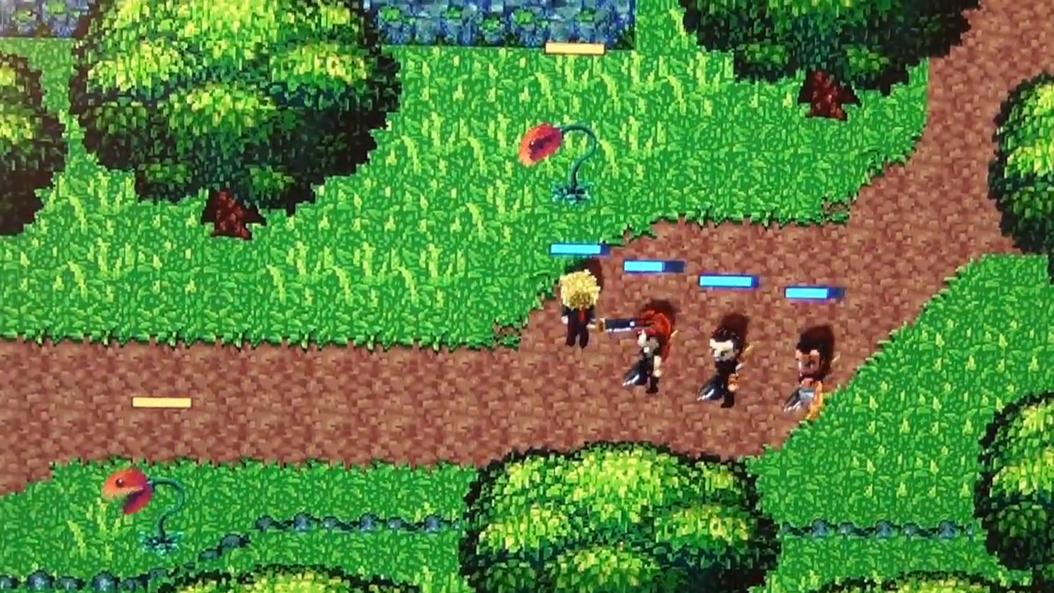
key(Up)
key(Down)
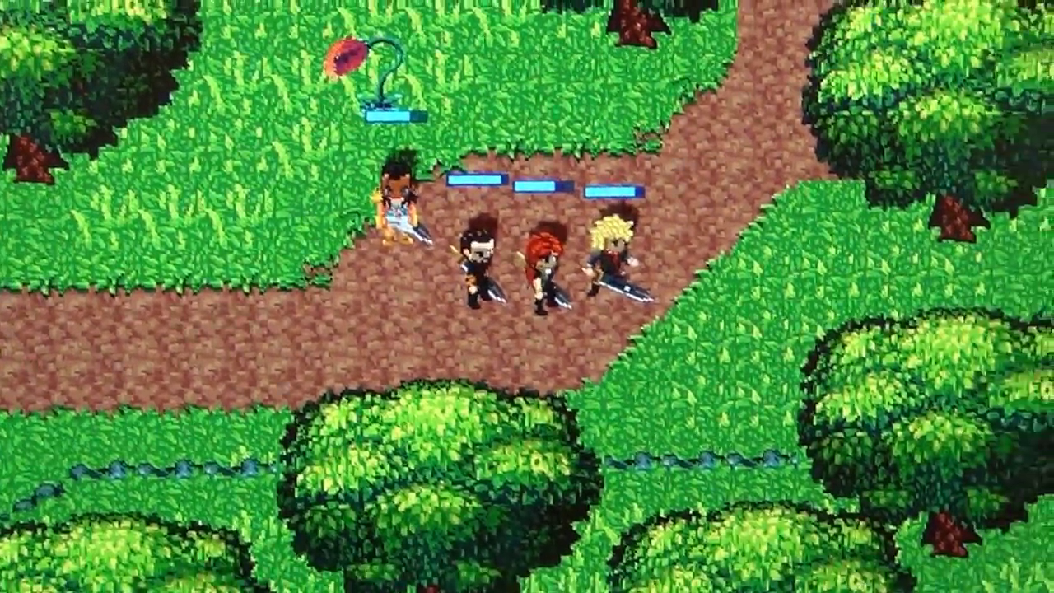
key(Left)
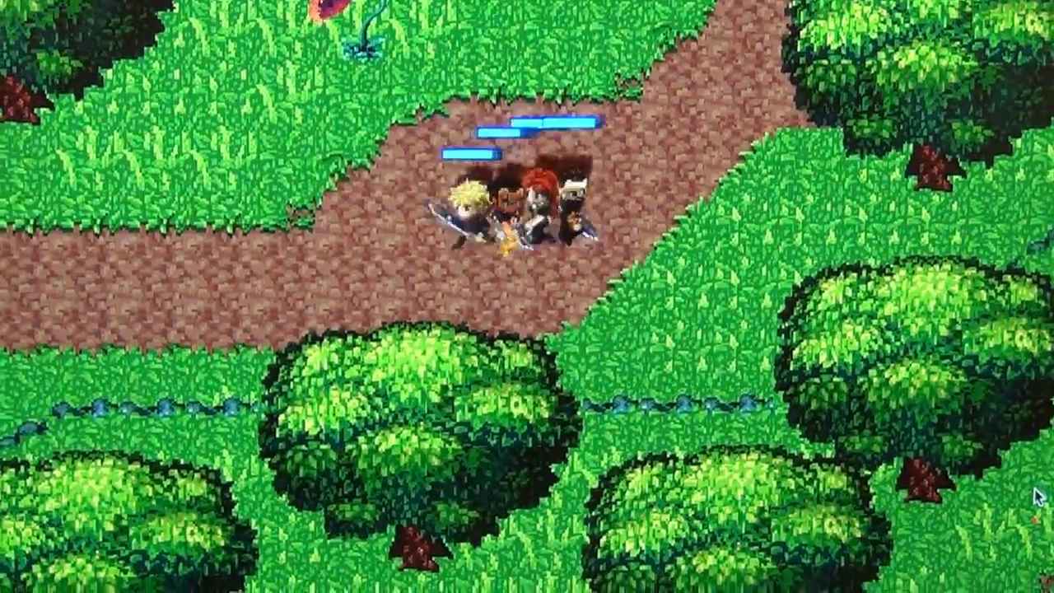
key(Left)
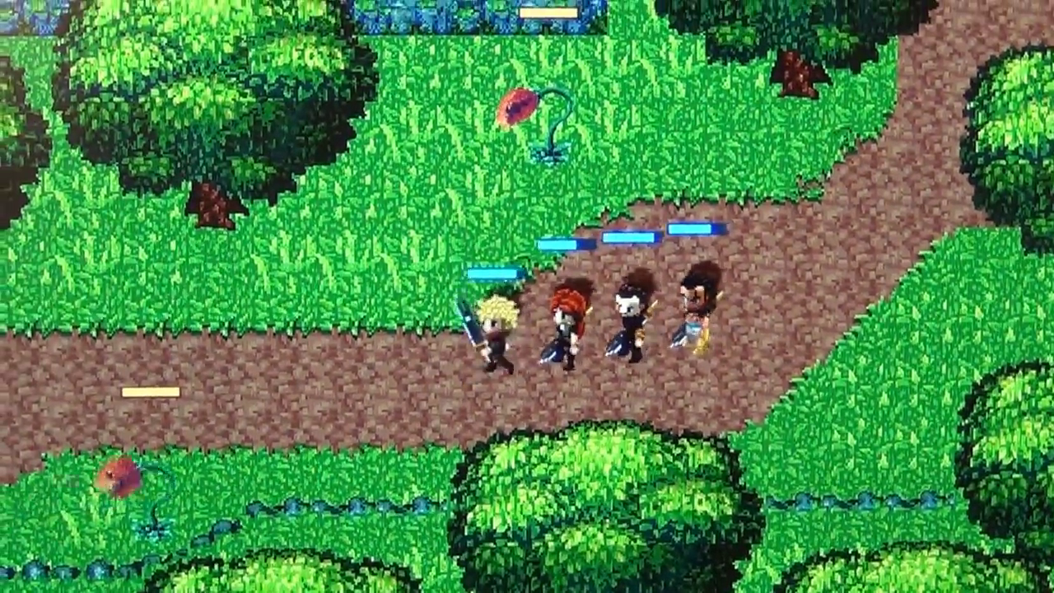
key(Left)
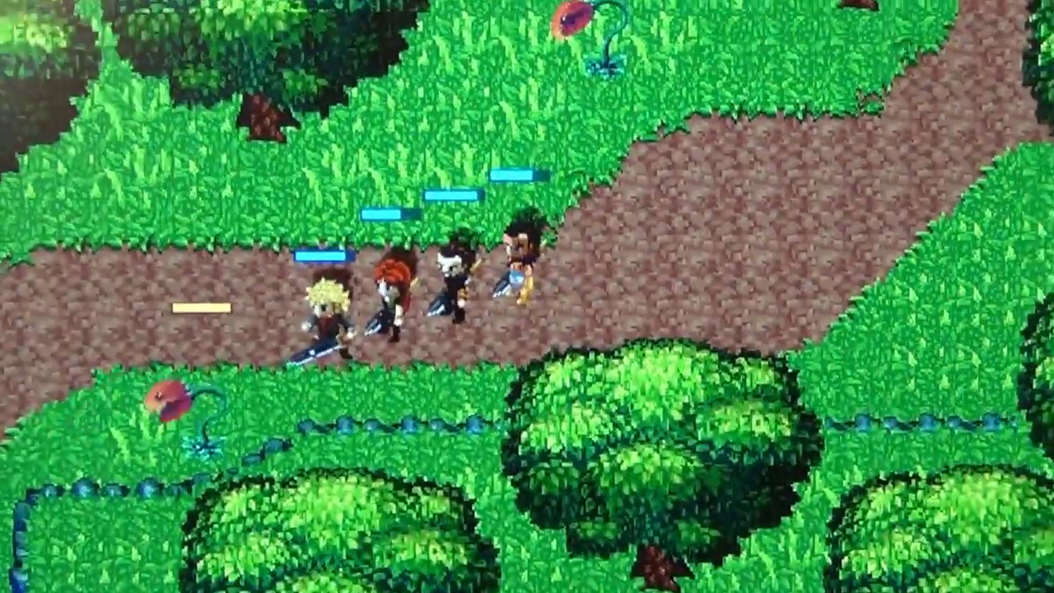
key(Right)
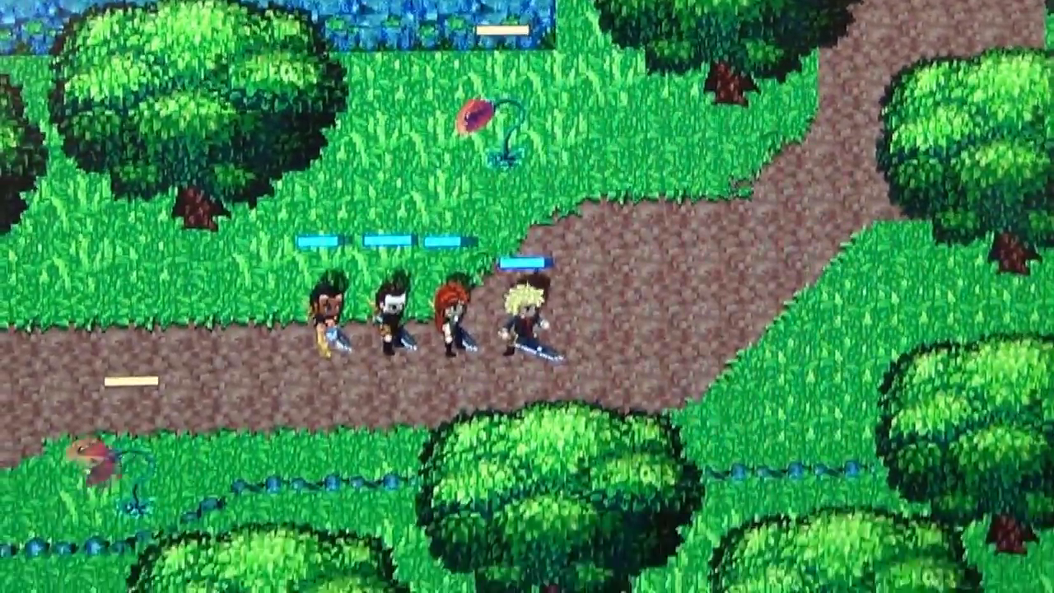
key(Right)
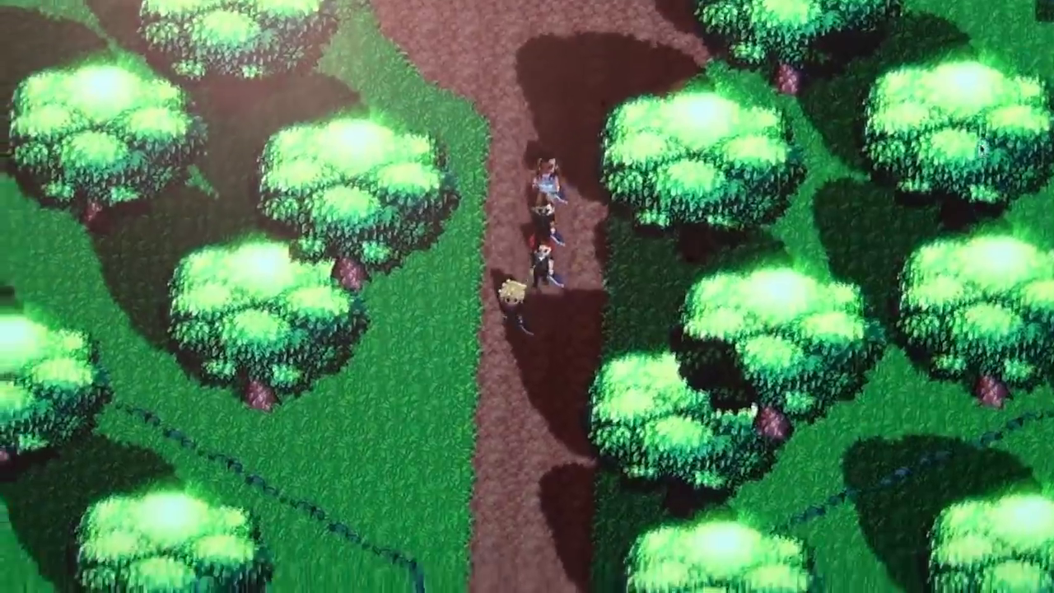
key(Down)
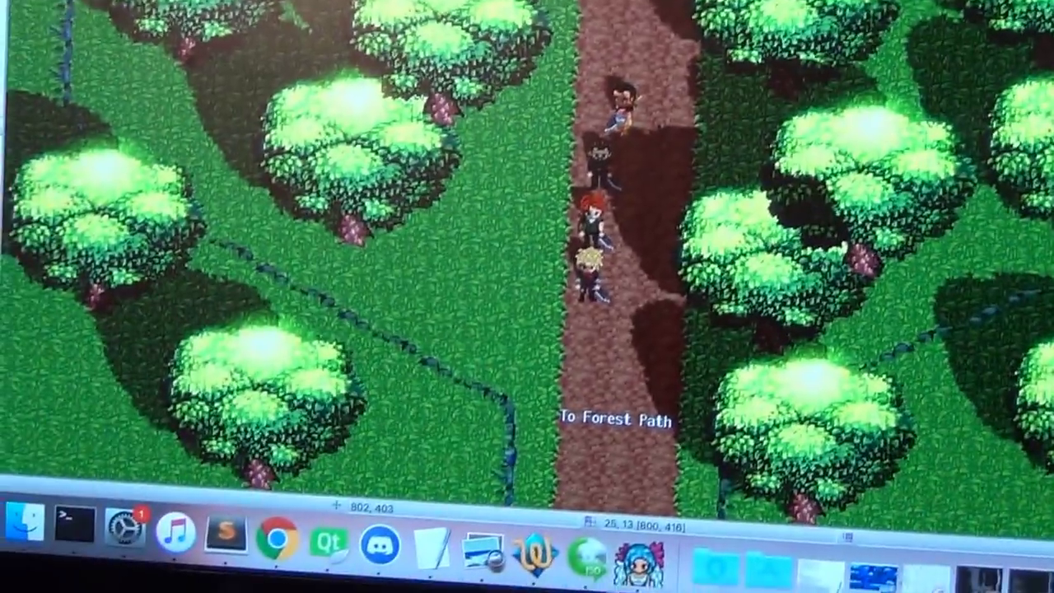
key(Down)
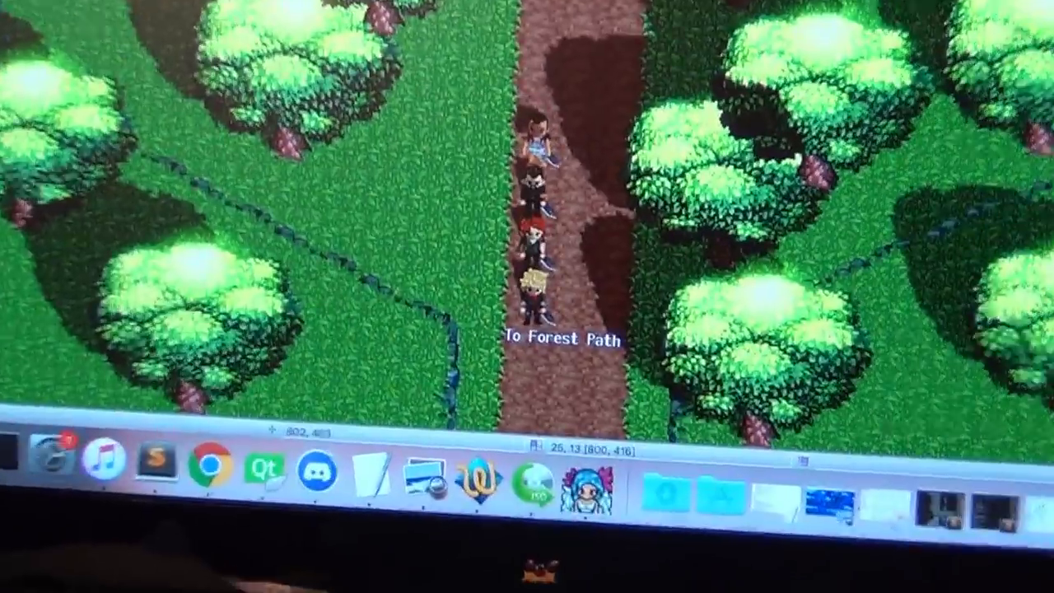
key(Down)
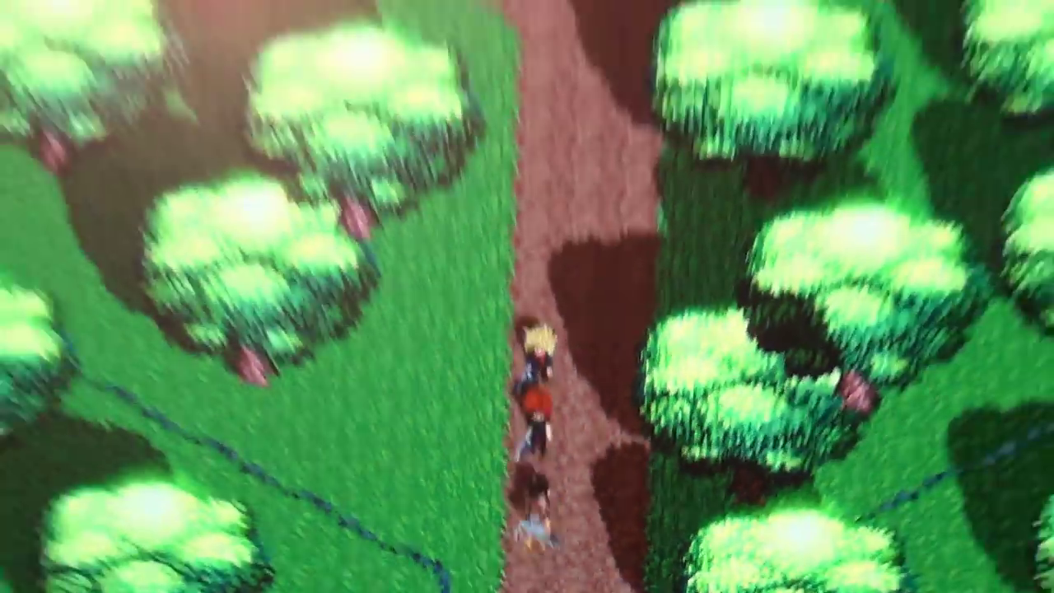
key(Up)
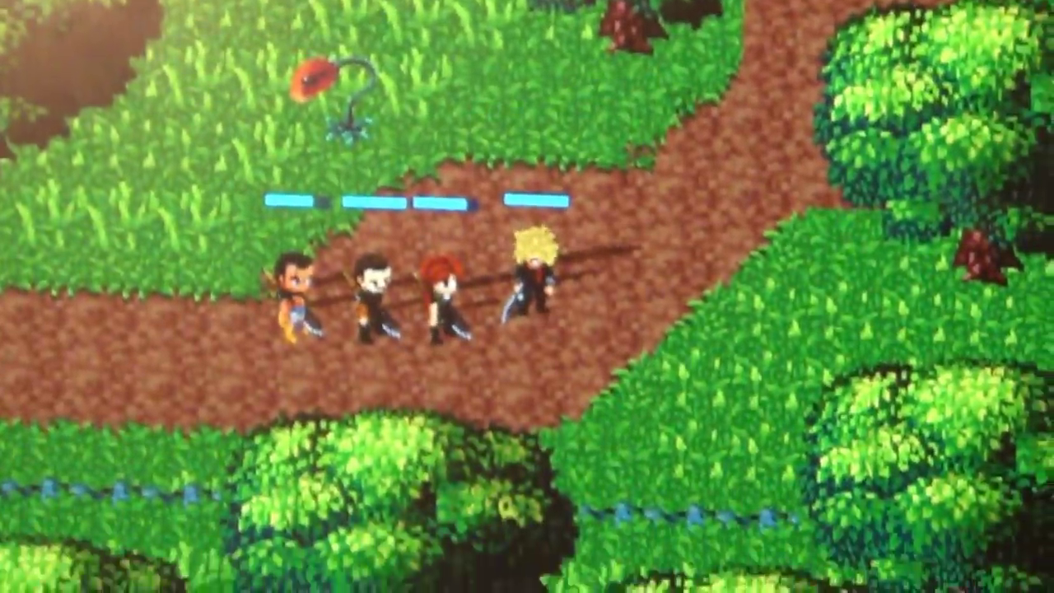
- Leave the running game and inspect the enemy's combat properties, selecting aggroDist and expanding its status values
key(Escape)
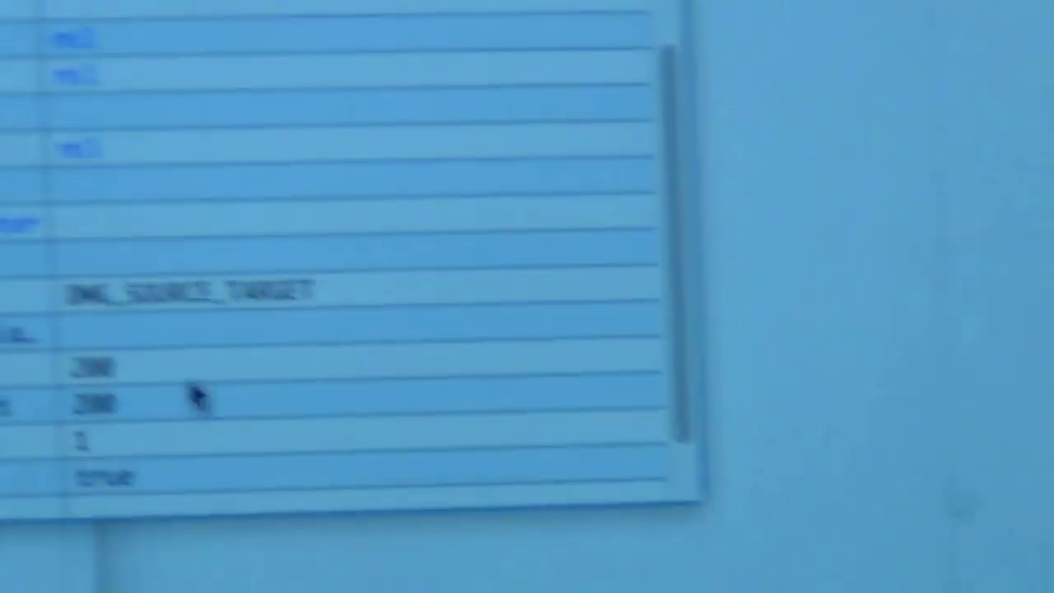
click(312, 338)
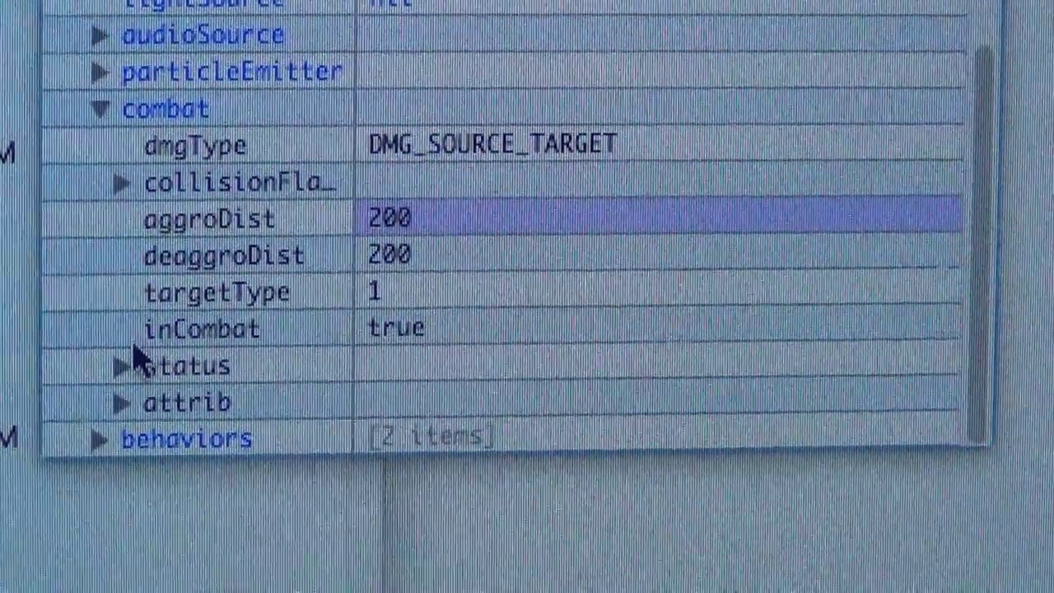
click(126, 384)
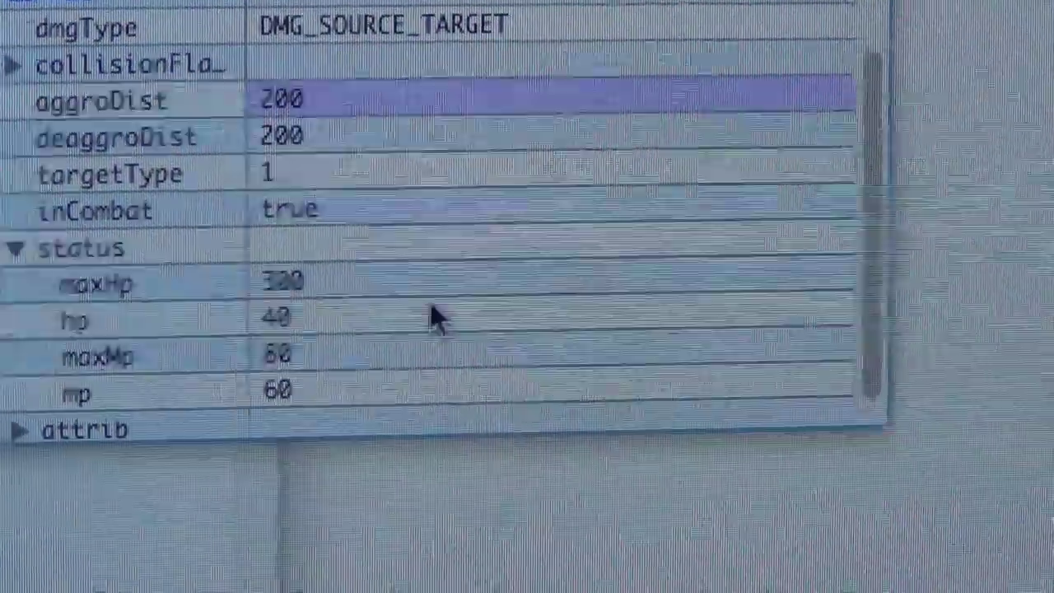
click(529, 446)
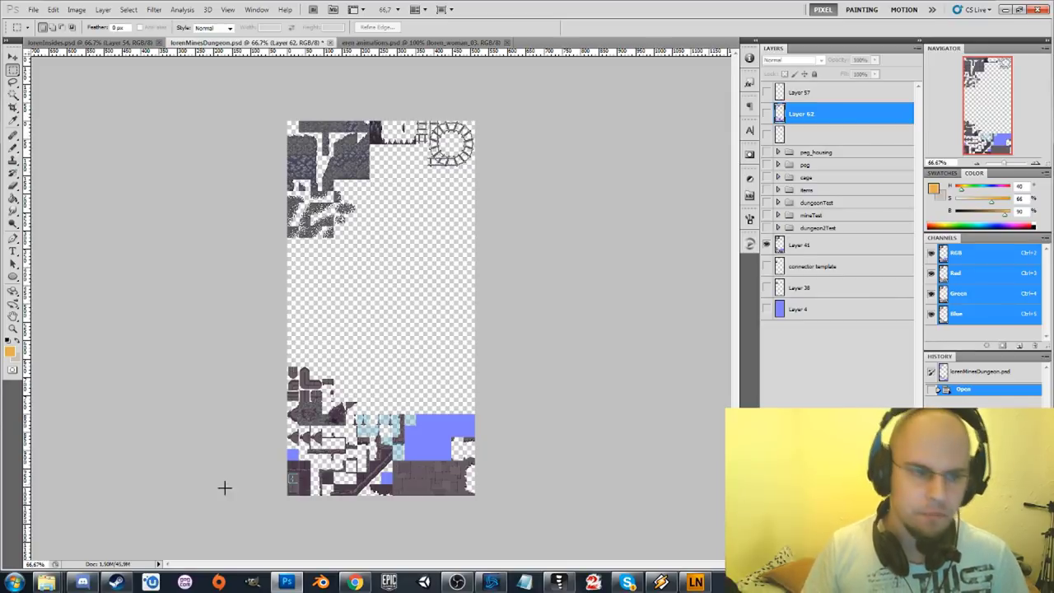
- Open the crystal_ruins graphics folder and browse down to the speaker and statue images
click(46, 582)
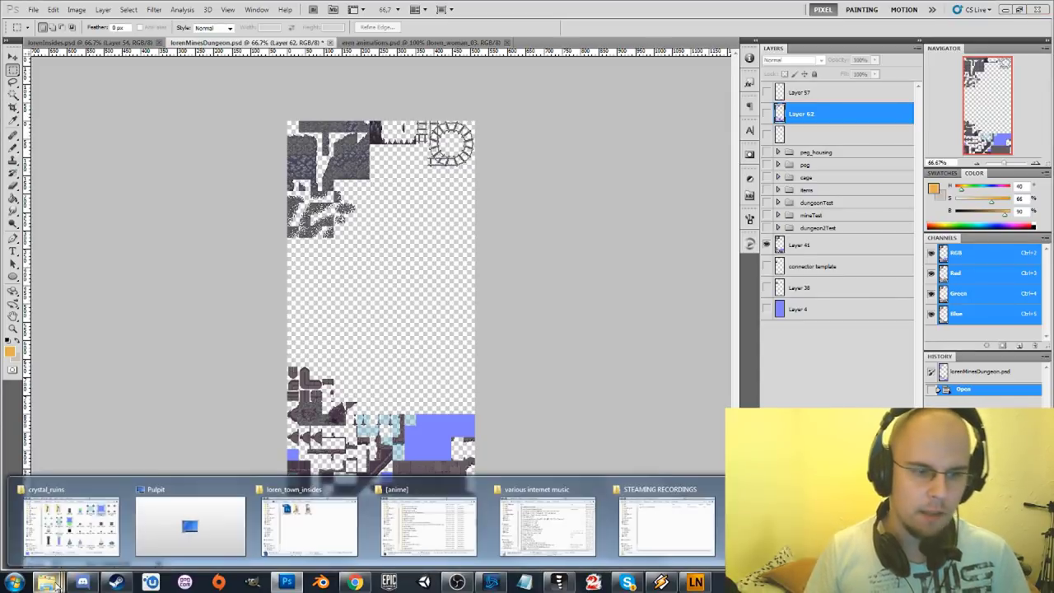
click(207, 311)
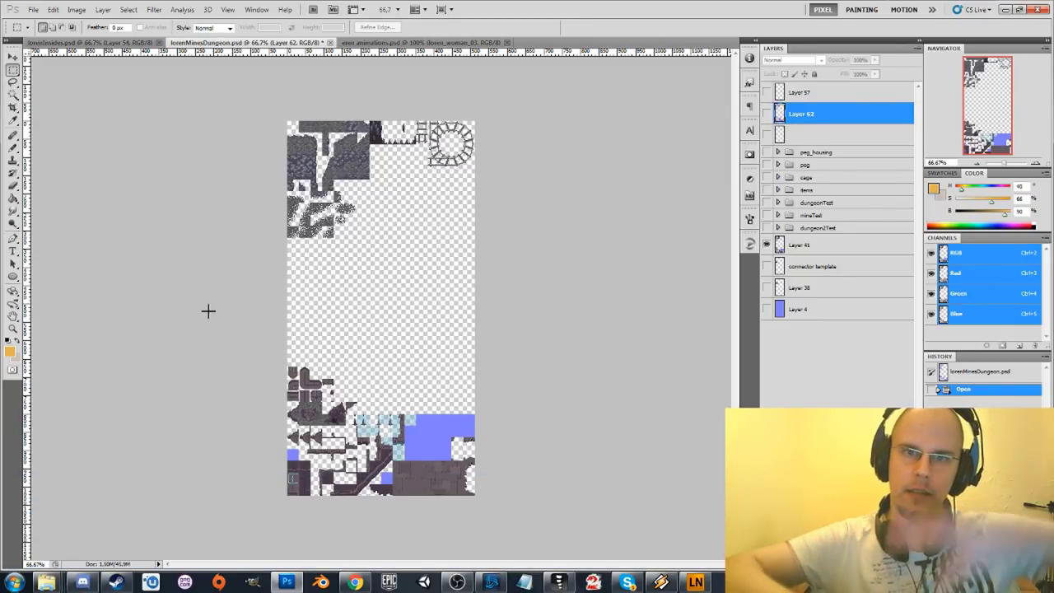
key(alt+Tab)
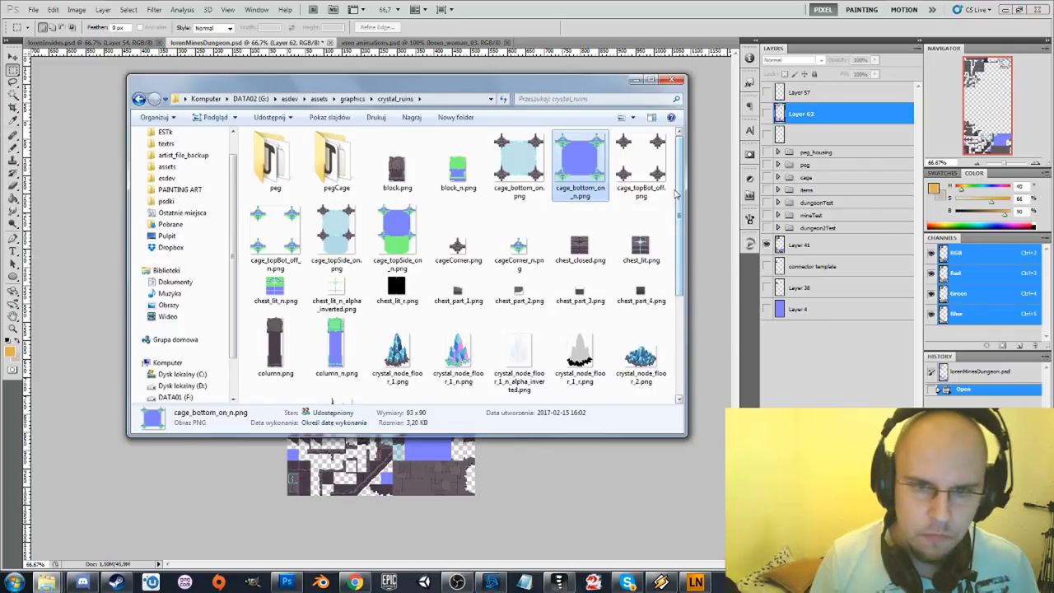
scroll(610, 373, down, 4)
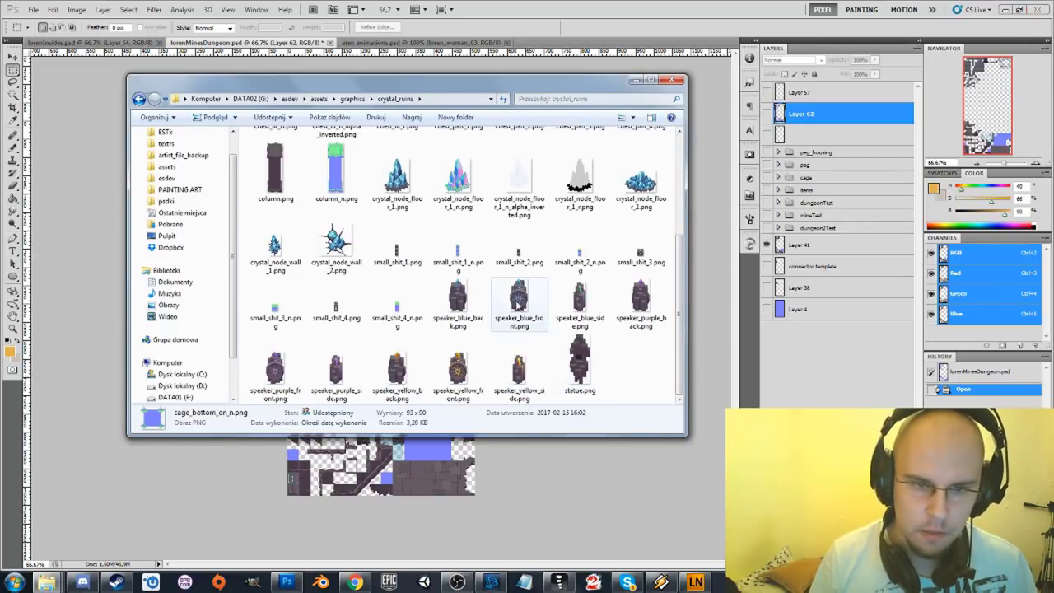
- Preview statue.png enlarged in a narrowed window placed beside the folder's remaining images
double_click(580, 359)
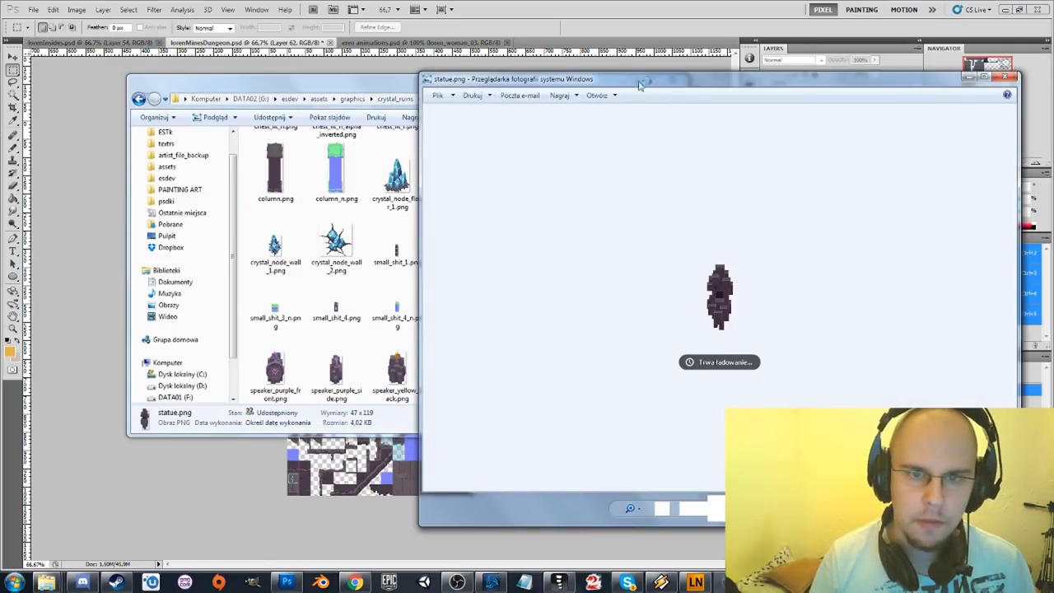
drag(639, 86, 280, 94)
scroll(382, 305, up, 3)
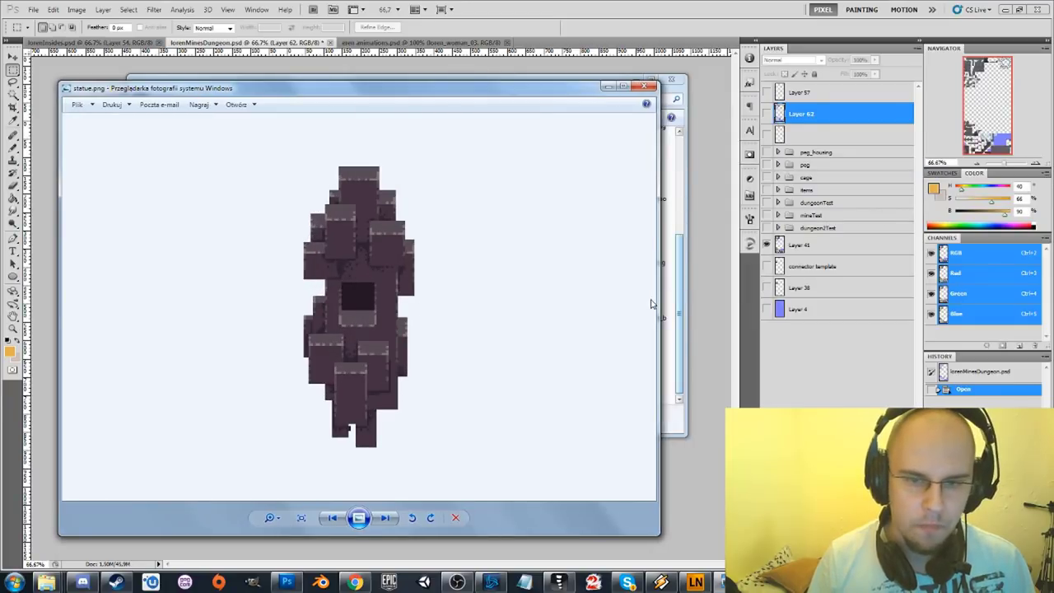
drag(659, 304, 412, 305)
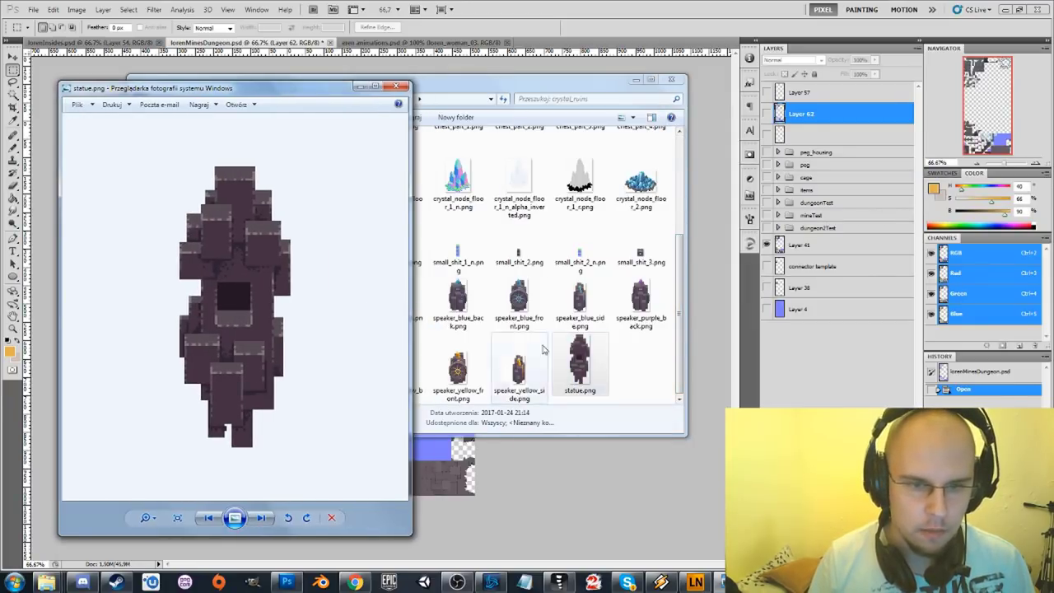
- Preview speaker_blue_front.png enlarged and narrow its window so it sits side by side with the statue image
double_click(519, 300)
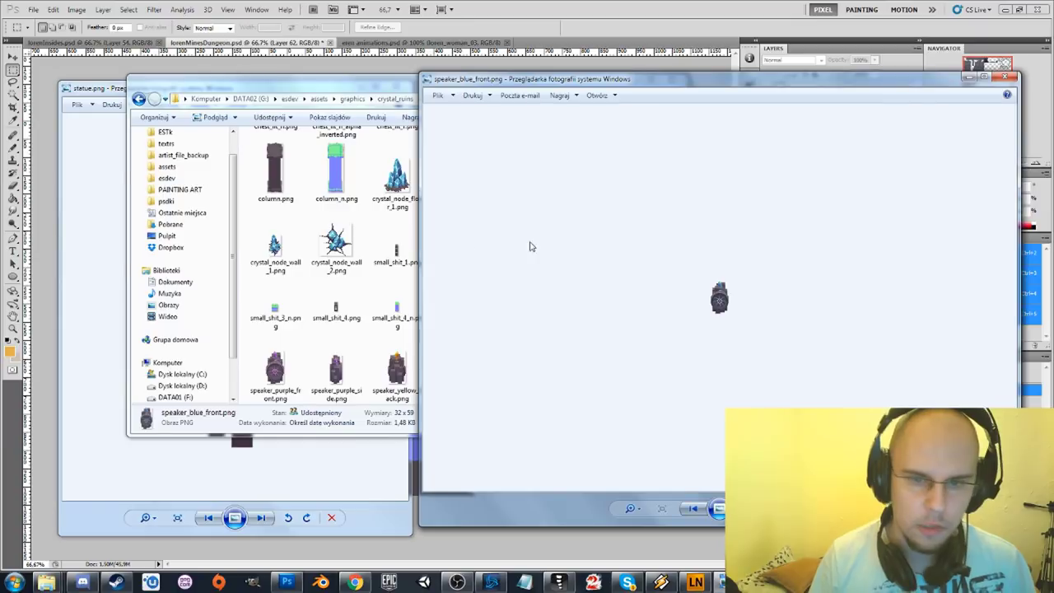
scroll(536, 271, up, 4)
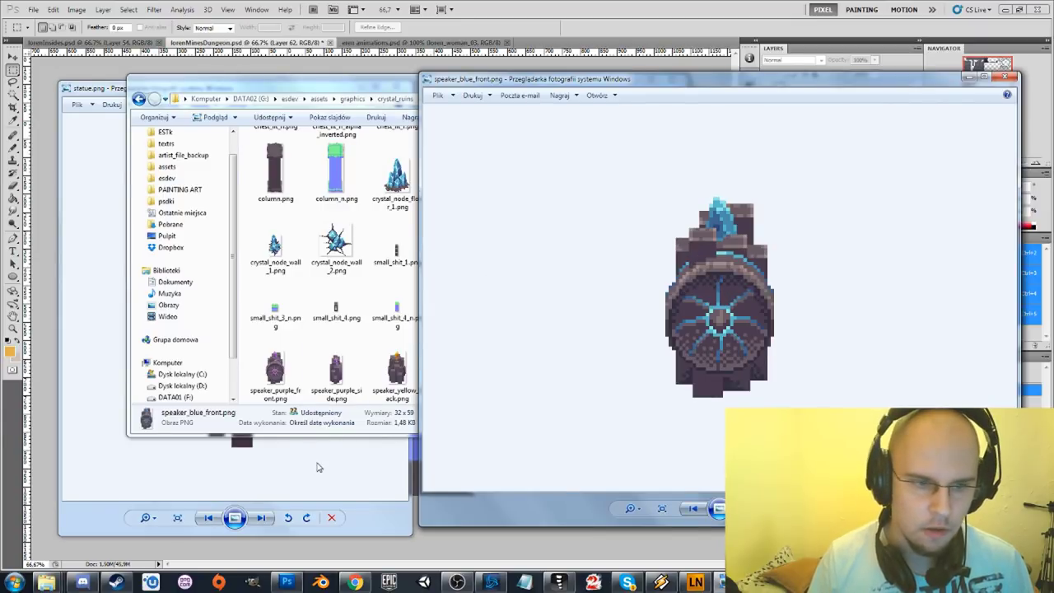
click(318, 467)
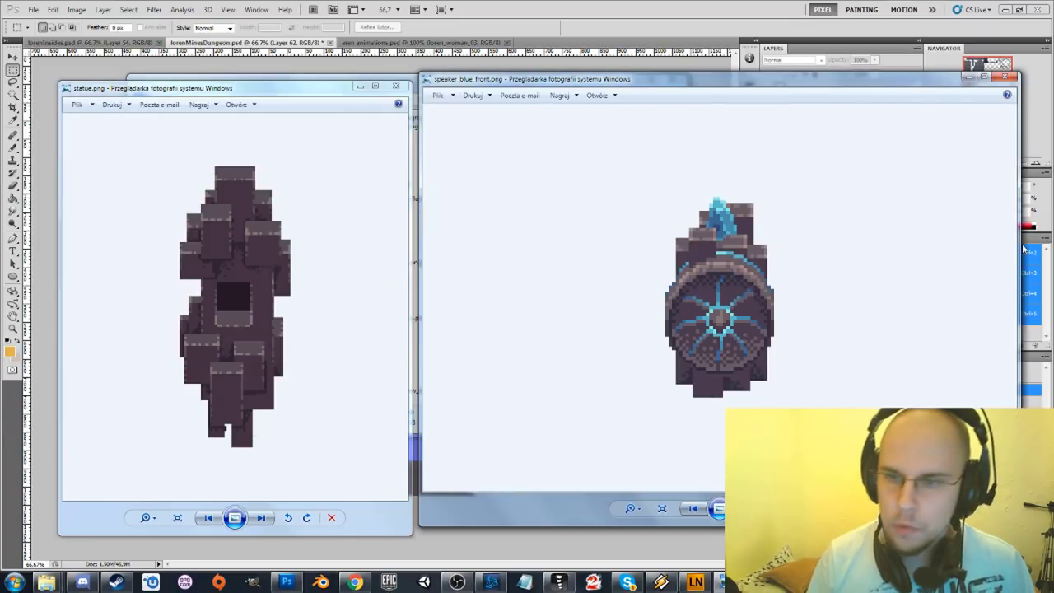
drag(1019, 244, 765, 247)
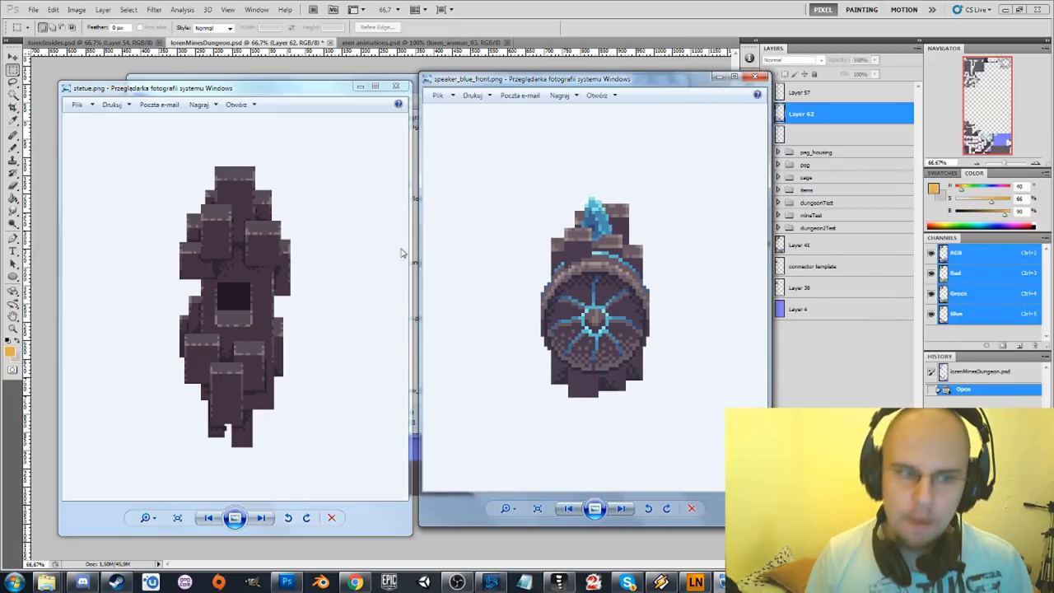
click(325, 265)
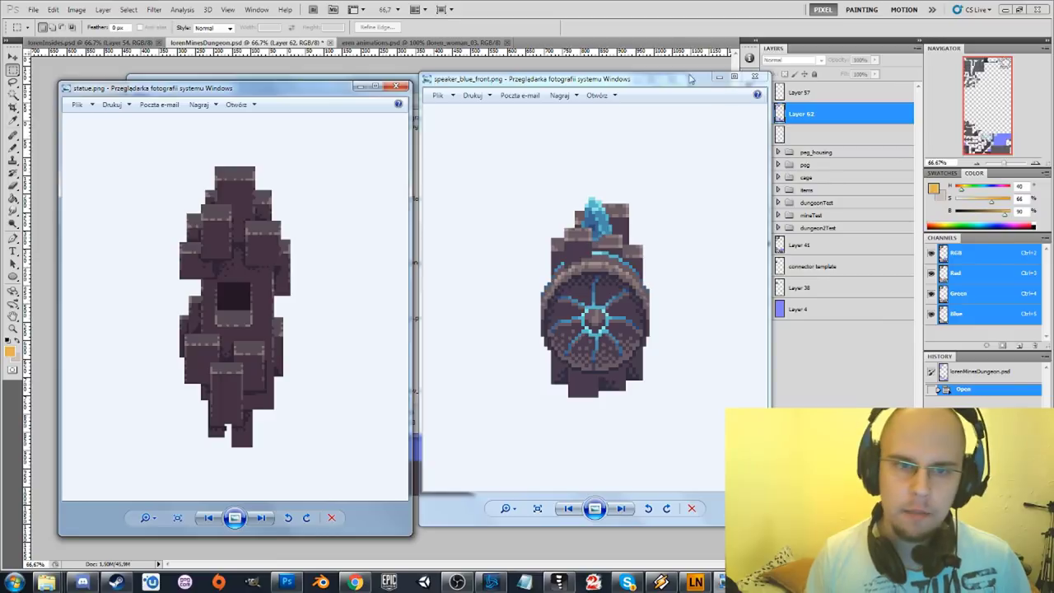
- Return to the lorenMinesDungeon.psd document and show the dungeonTest group up close
click(775, 140)
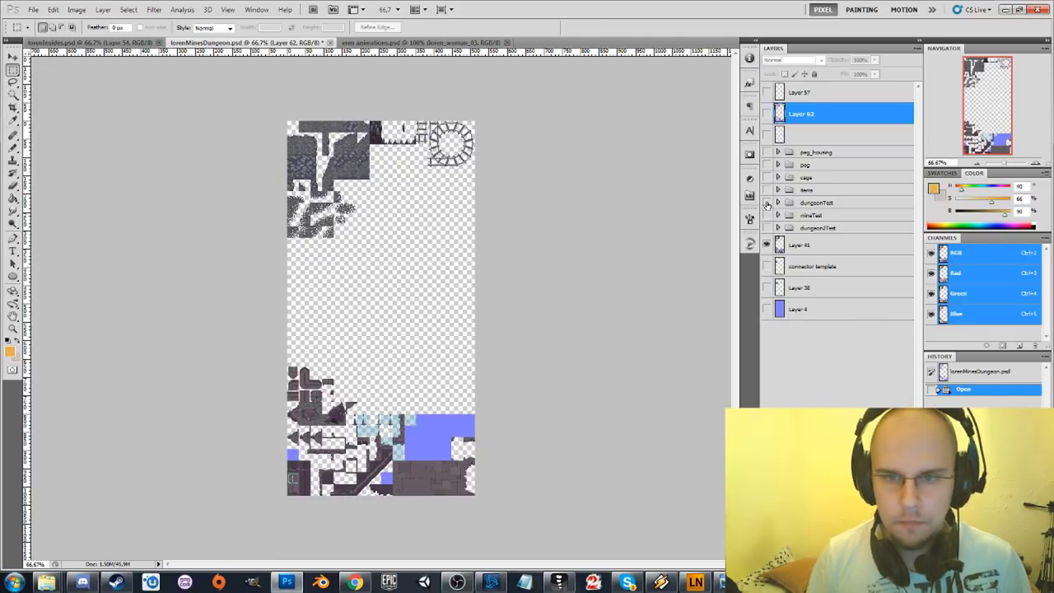
click(767, 202)
scroll(419, 266, up, 5)
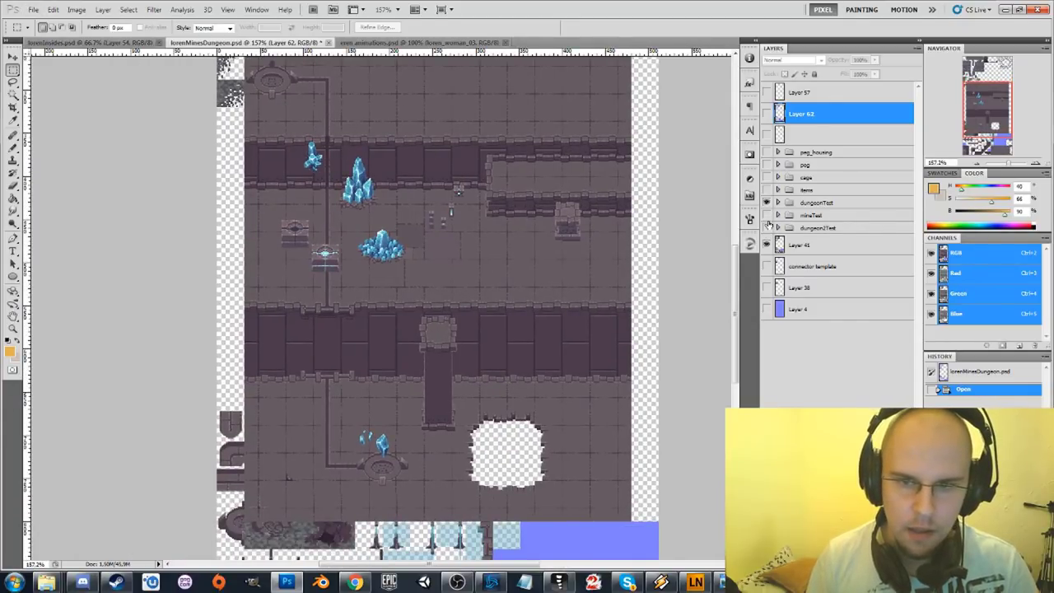
- Show the dungeon2Test group and move it above dungeonTest in the layer order
click(767, 228)
drag(811, 228, 806, 199)
key(ctrl+z)
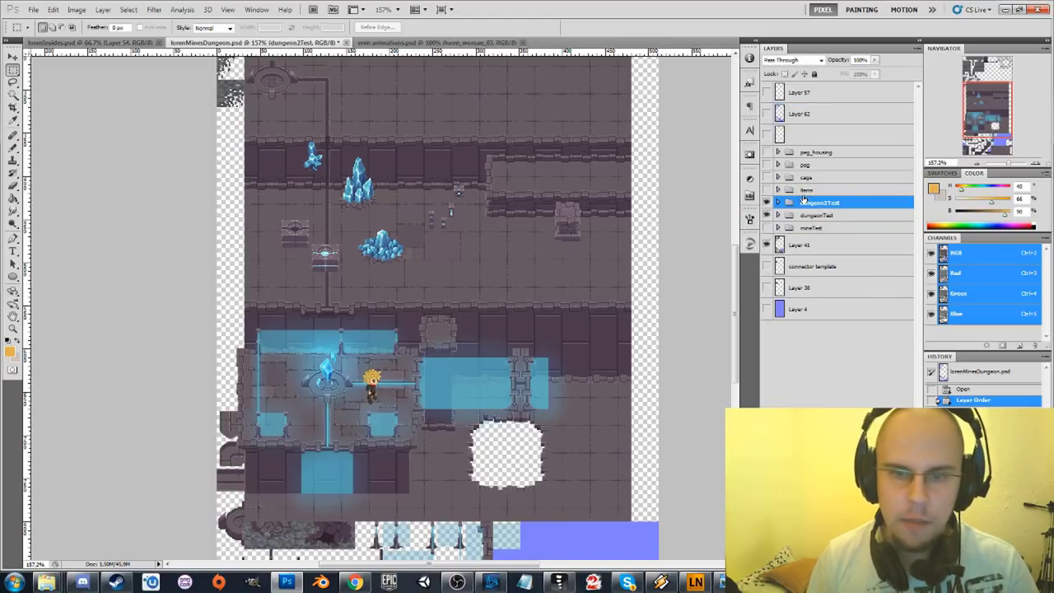
- Move the dungeon2Test room artwork up over the upper edge of the dungeonTest floor
drag(336, 431, 416, 388)
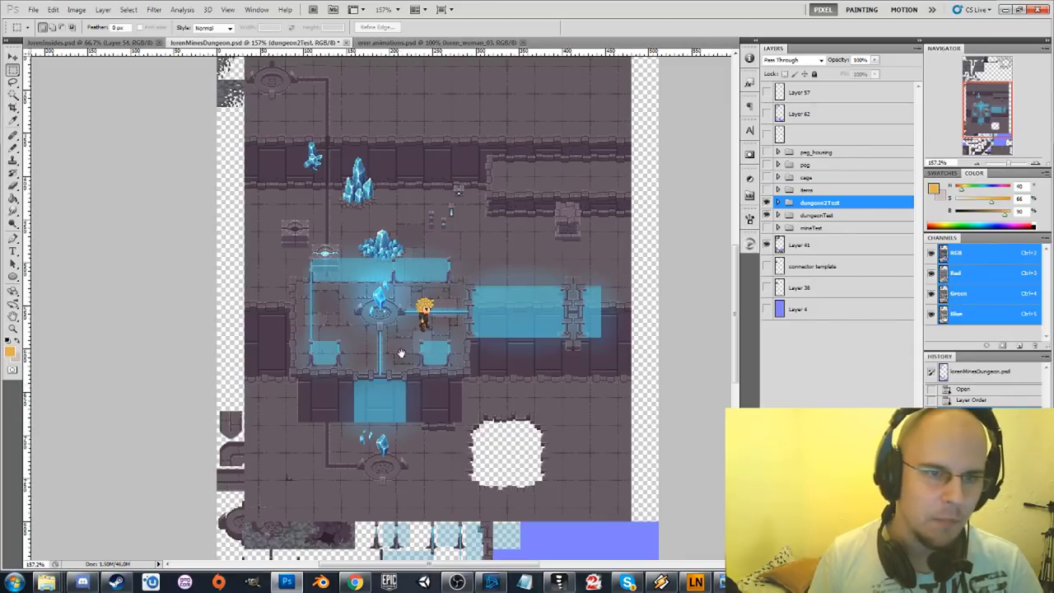
scroll(412, 412, up, 3)
drag(409, 481, 453, 229)
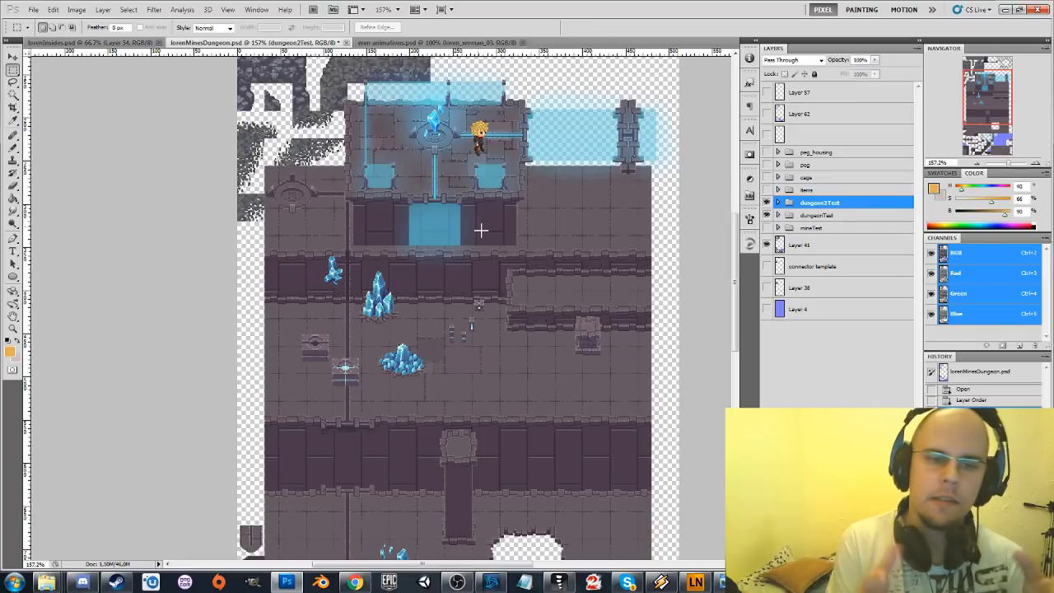
scroll(481, 230, up, 5)
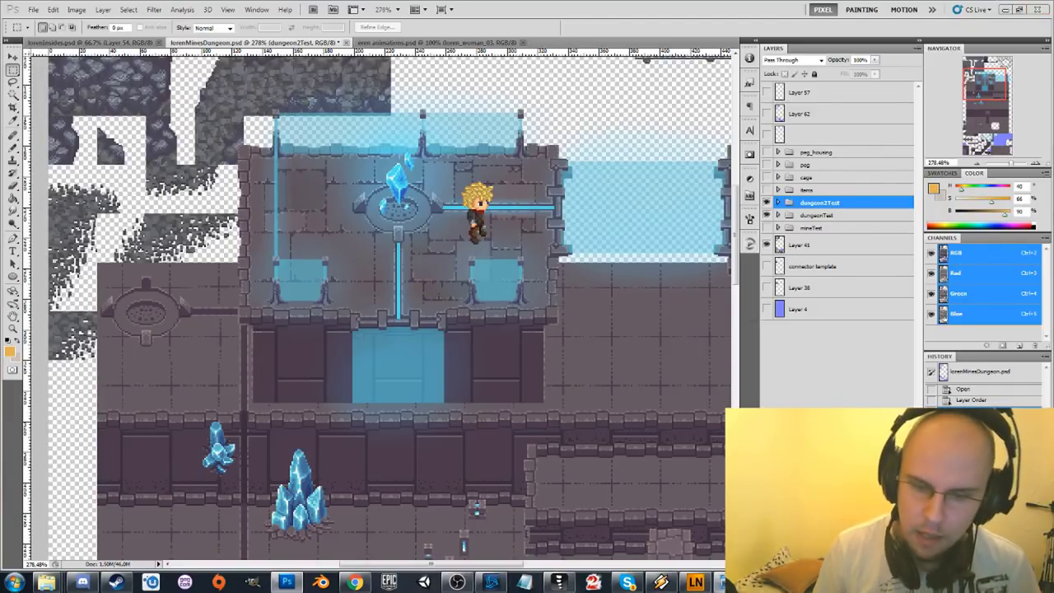
- Bring the statue.png and speaker_blue_front.png previews back up and shift the statue preview slightly higher
click(664, 523)
click(663, 523)
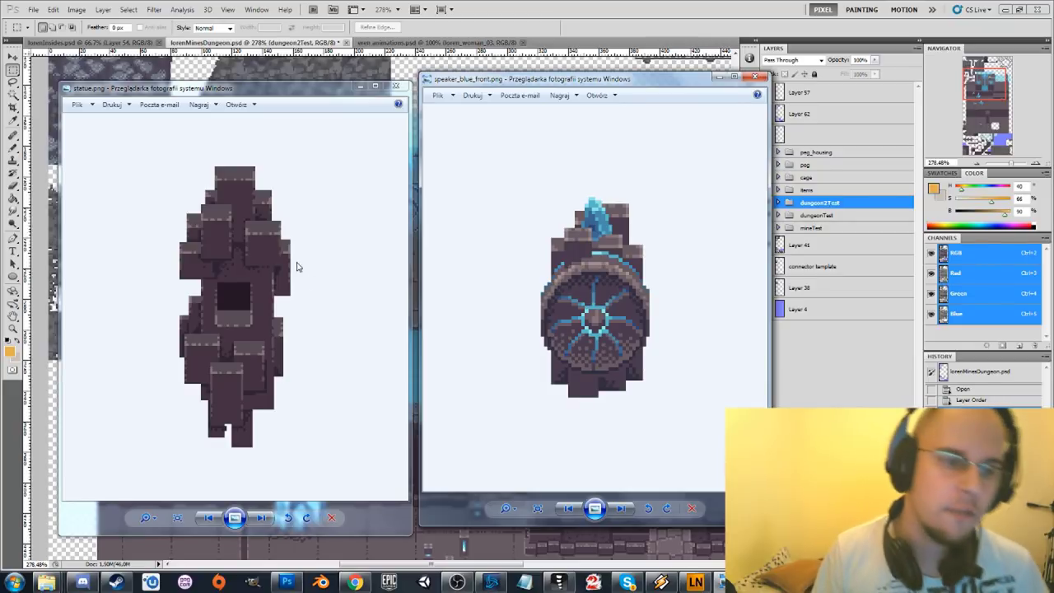
drag(308, 93, 296, 75)
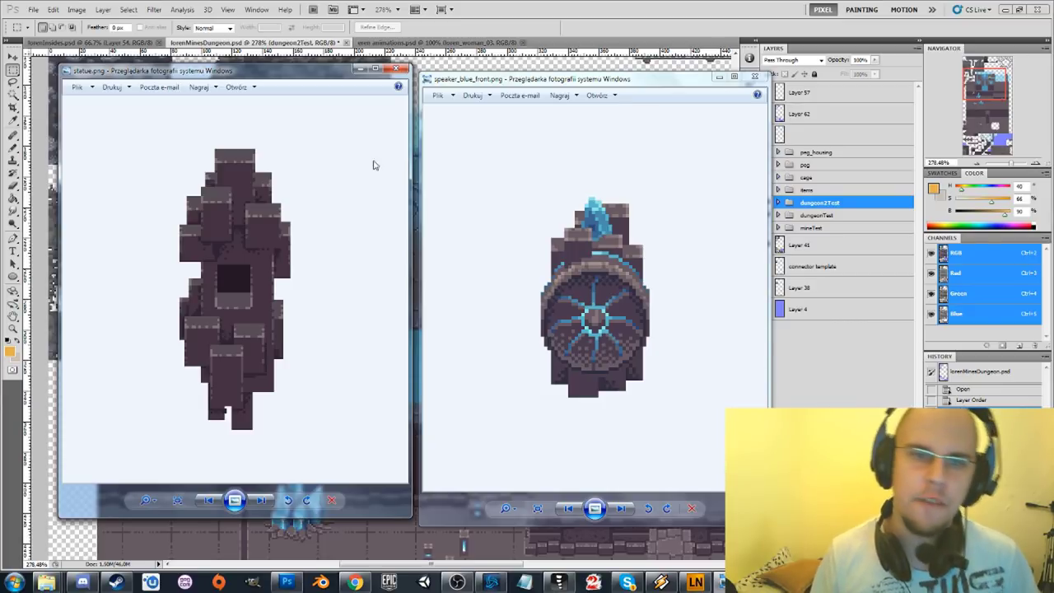
- Put away the speaker preview and narrow the statue.png window to compare the statue with the dungeon room
click(755, 76)
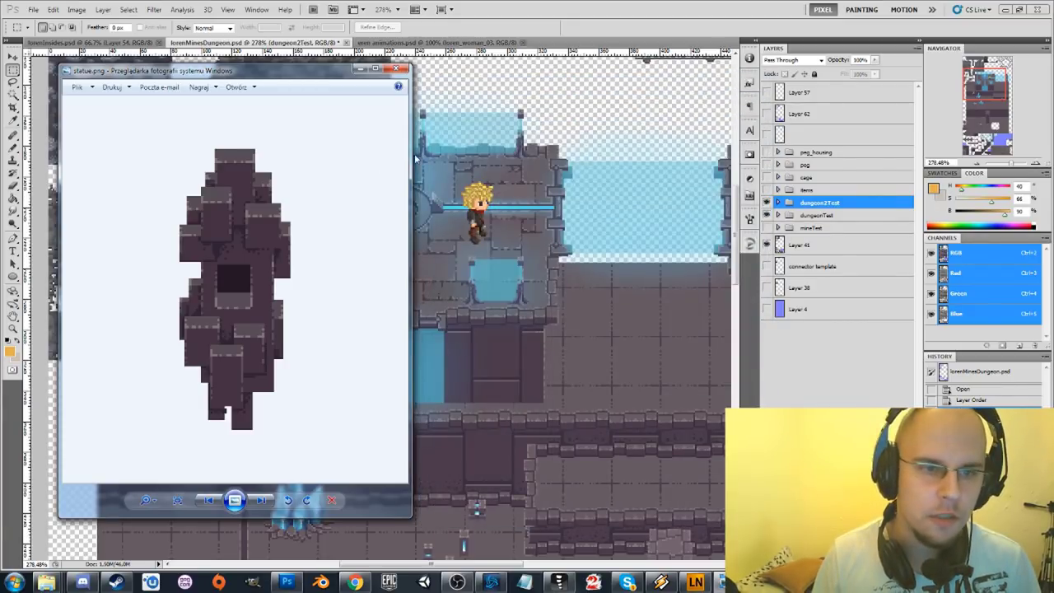
drag(407, 154, 273, 139)
scroll(198, 218, up, 1)
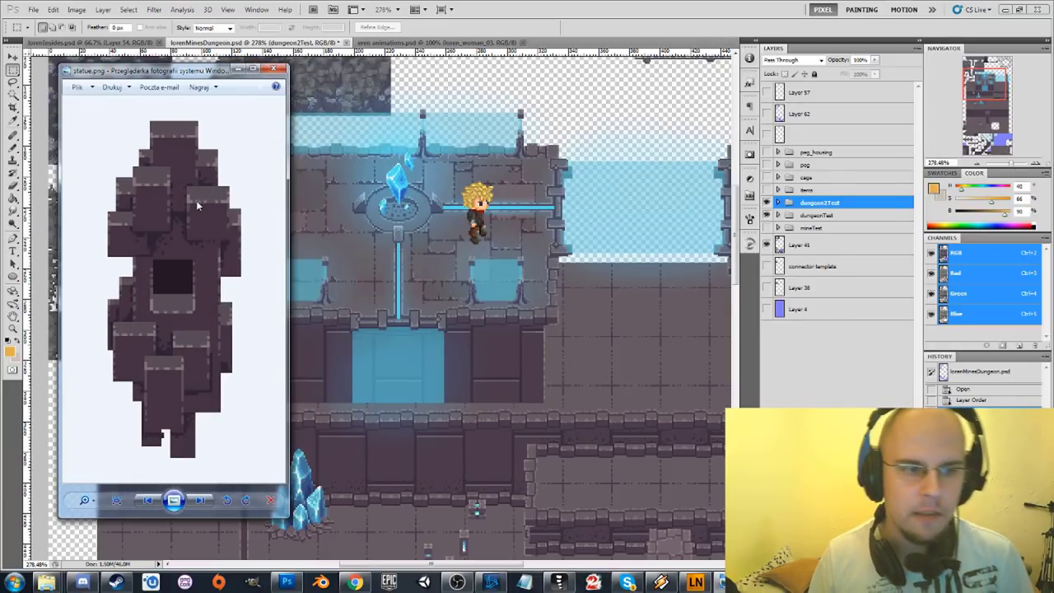
scroll(198, 222, down, 1)
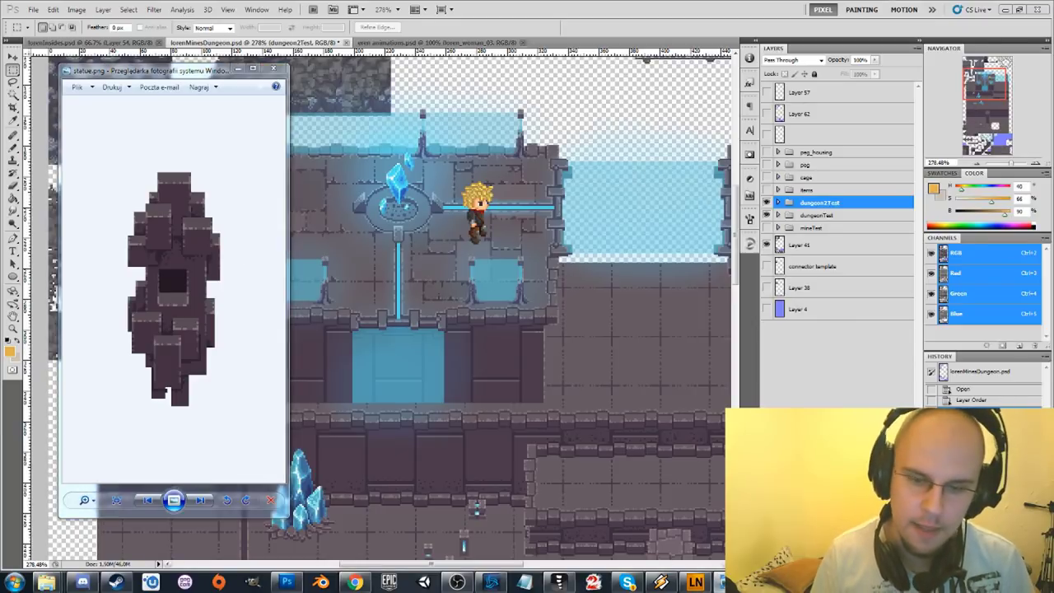
- Bring back the speaker_blue_front.png preview, place it on the other side of the dungeon room and enlarge the image
mouse_move(661, 582)
click(664, 527)
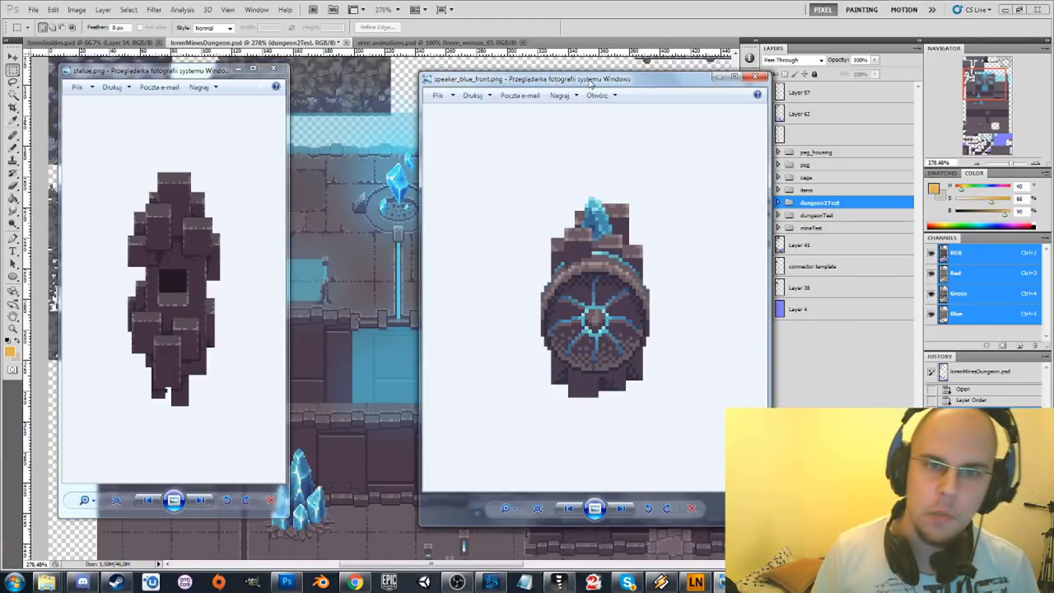
drag(590, 82, 734, 55)
scroll(779, 246, up, 2)
scroll(779, 245, down, 1)
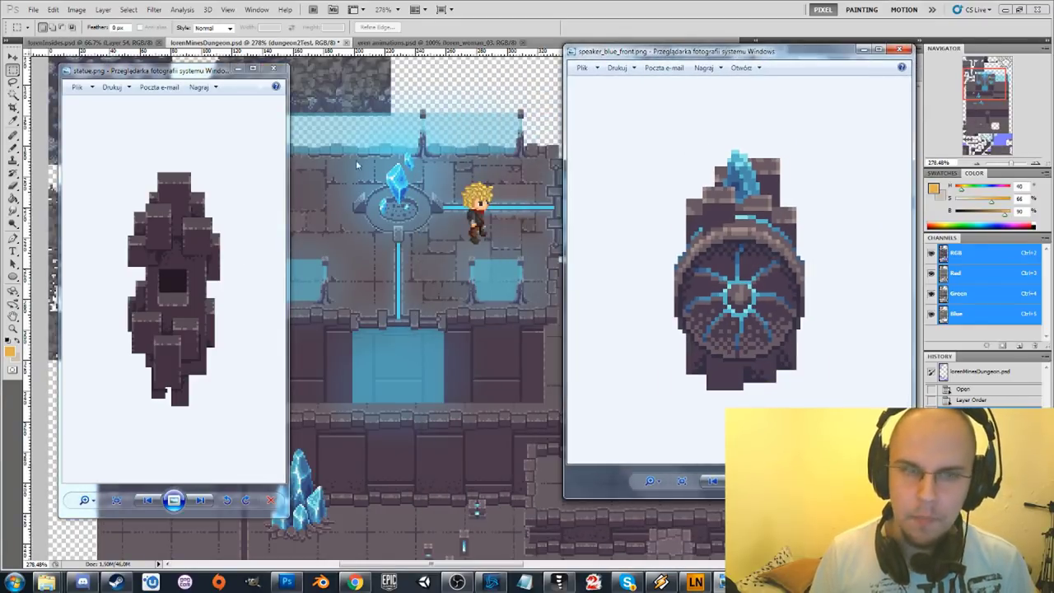
- Put away the statue preview, examine the blue speaker more closely and dismiss its preview
click(239, 70)
scroll(642, 168, up, 1)
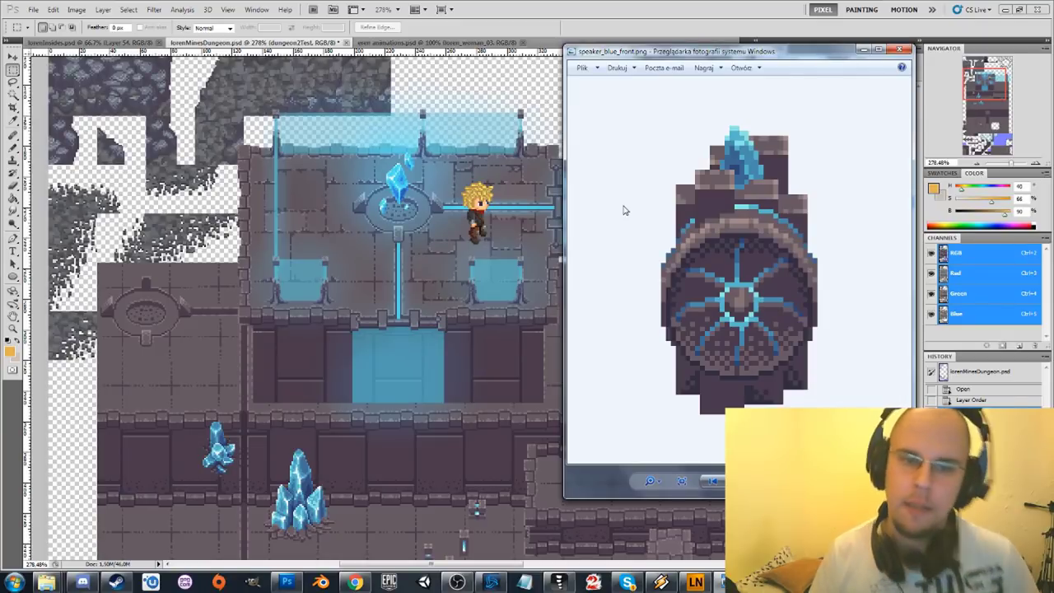
click(904, 49)
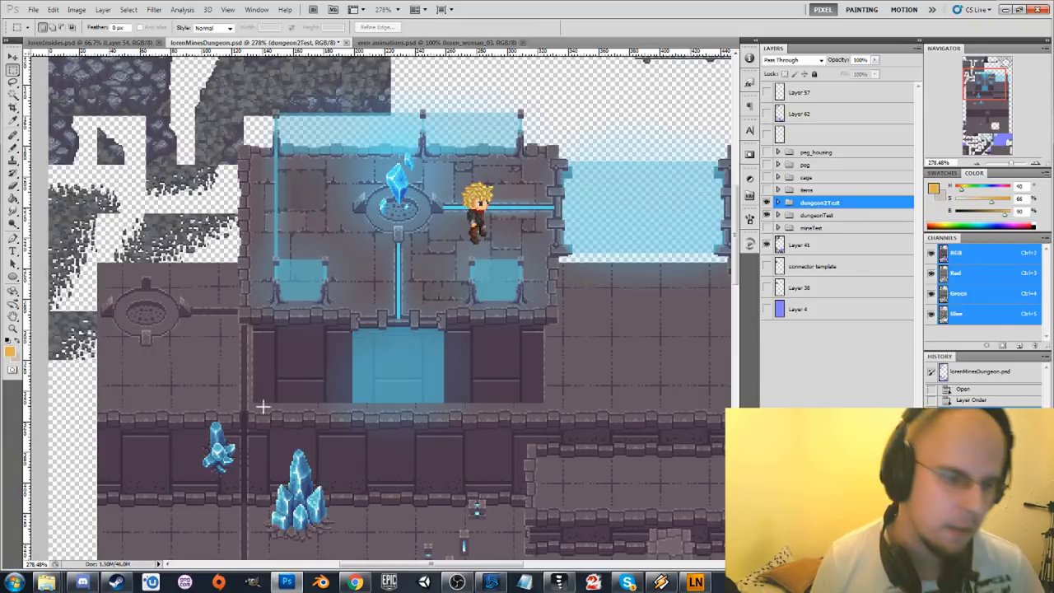
- Look through the crystal_ruins folder again, back up to the cage and chest images
mouse_move(47, 582)
click(71, 524)
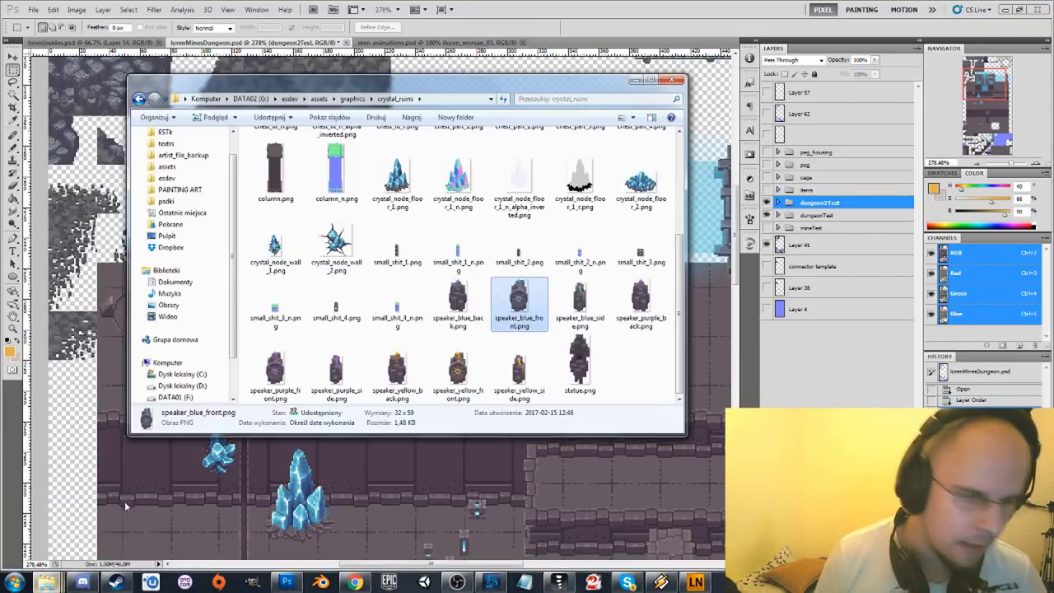
scroll(511, 239, up, 3)
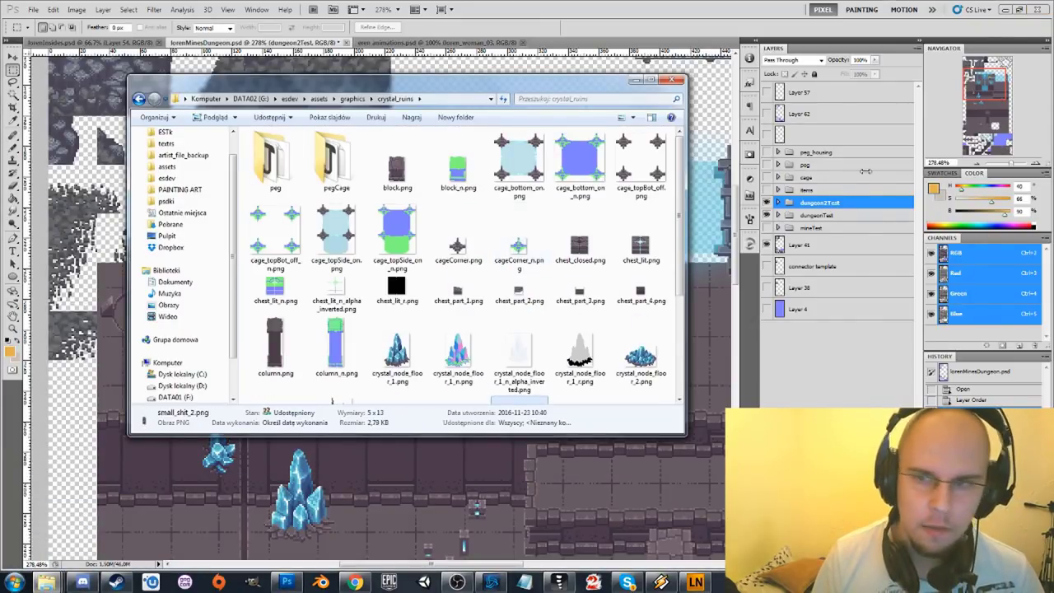
- Hide the dungeon2Test and dungeonTest groups in the dungeon document, leaving the tileset layer in view
click(708, 214)
click(768, 203)
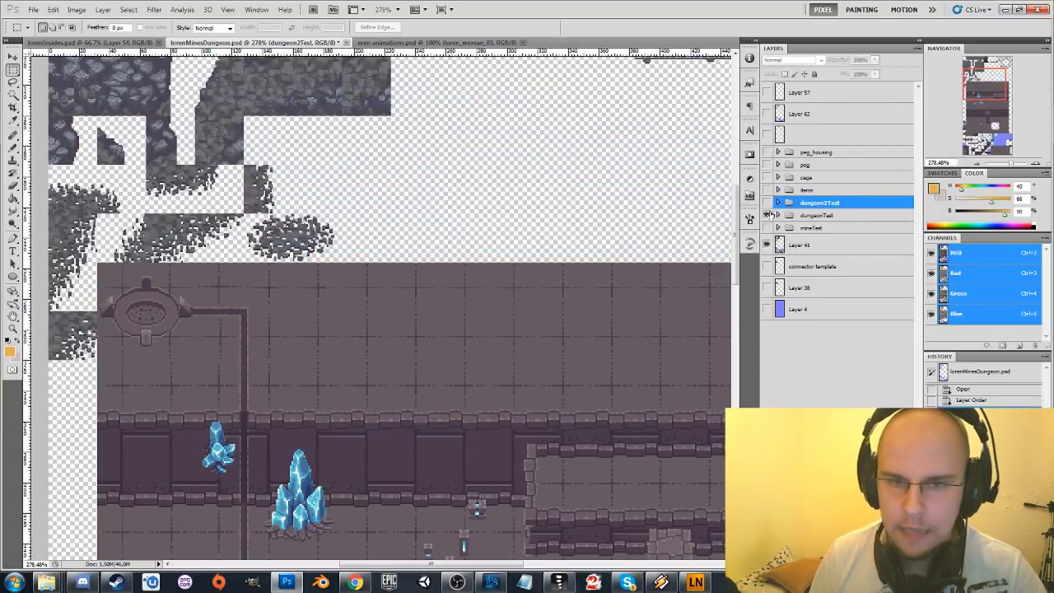
click(768, 215)
scroll(617, 256, down, 3)
scroll(617, 257, down, 2)
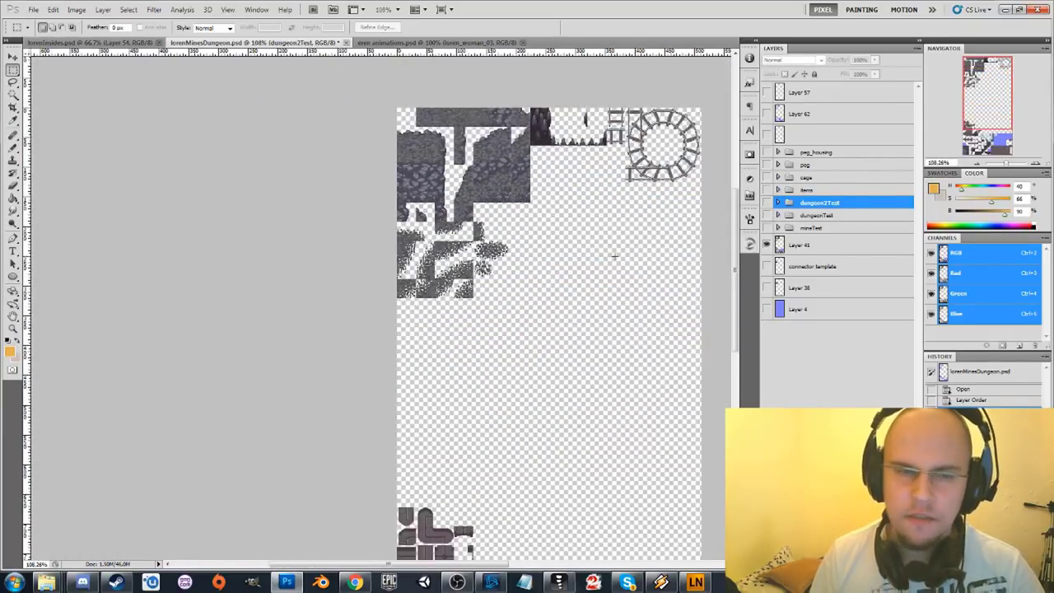
- Examine the lower part of the dungeon tileset, including its pipe, floor and wall tiles
scroll(572, 337, down, 2)
scroll(431, 384, up, 1)
scroll(379, 476, down, 3)
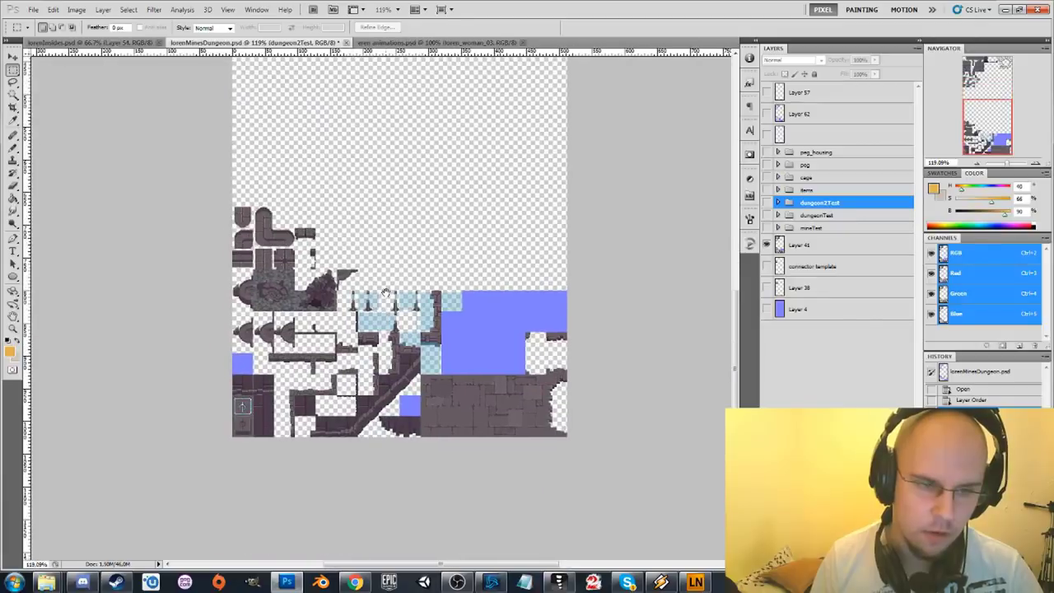
scroll(371, 346, up, 1)
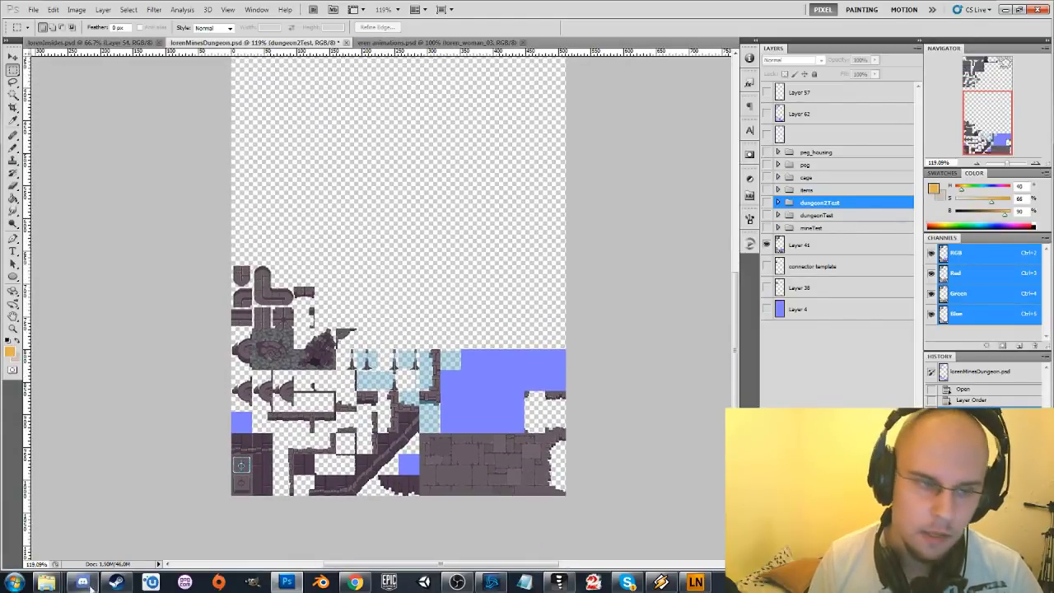
- Switch to the crystal_ruins folder and look through its images, from the cages and chests to the speakers
mouse_move(47, 584)
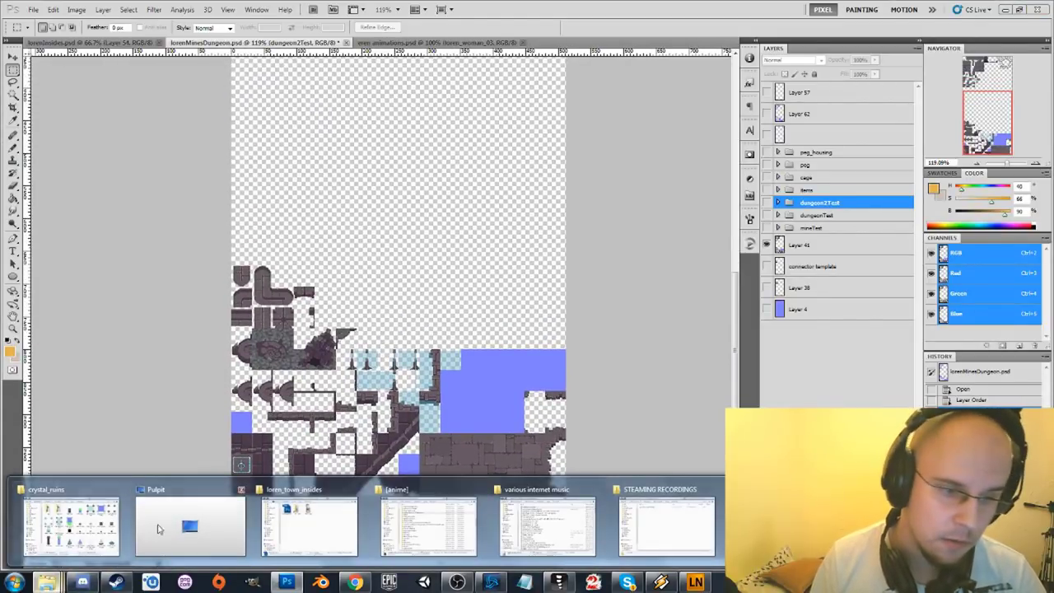
click(72, 527)
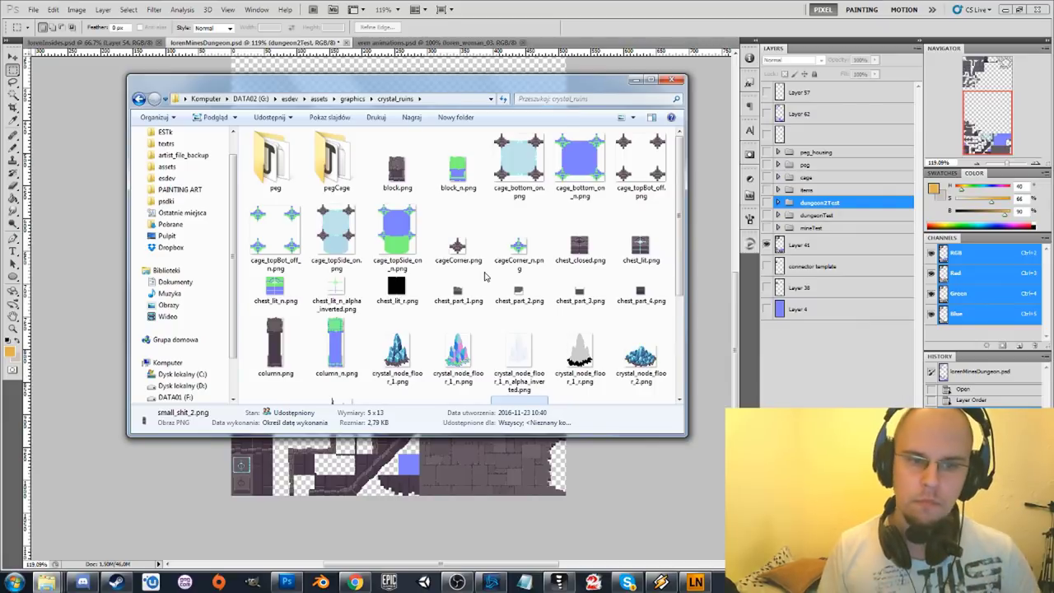
scroll(564, 174, down, 3)
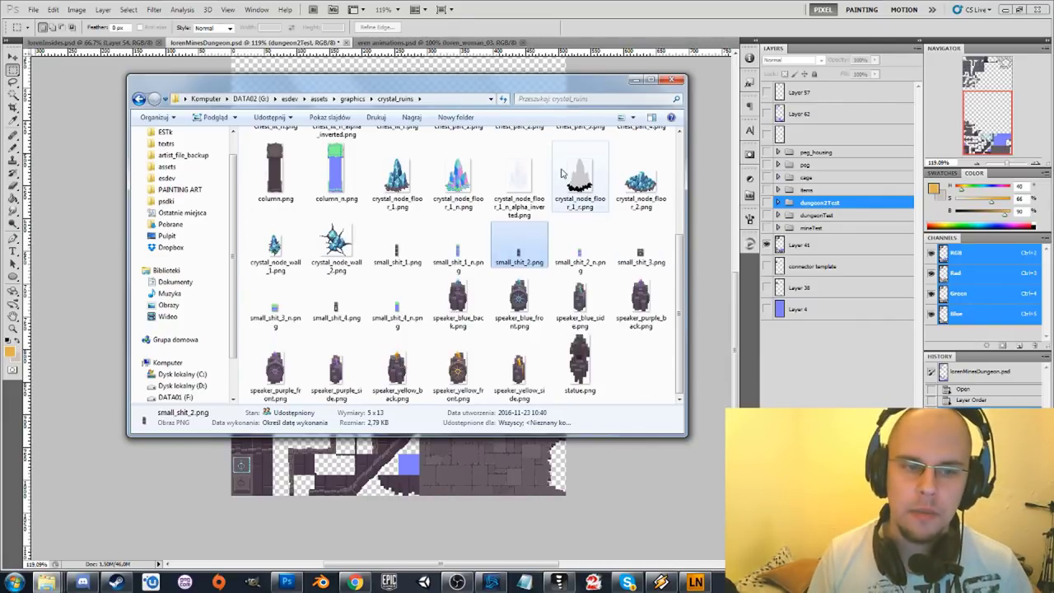
scroll(543, 266, up, 3)
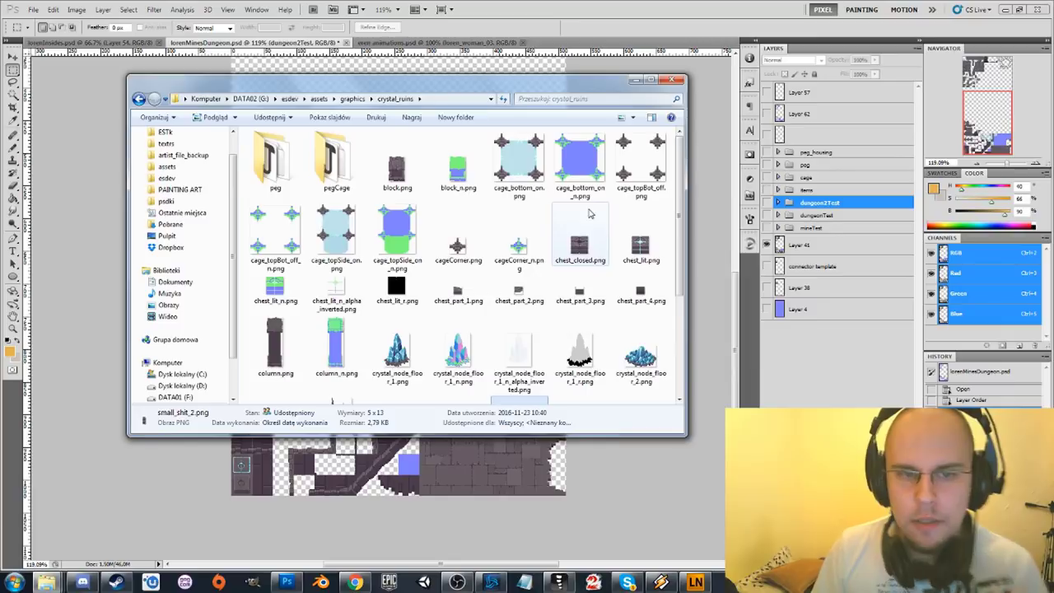
scroll(504, 242, down, 3)
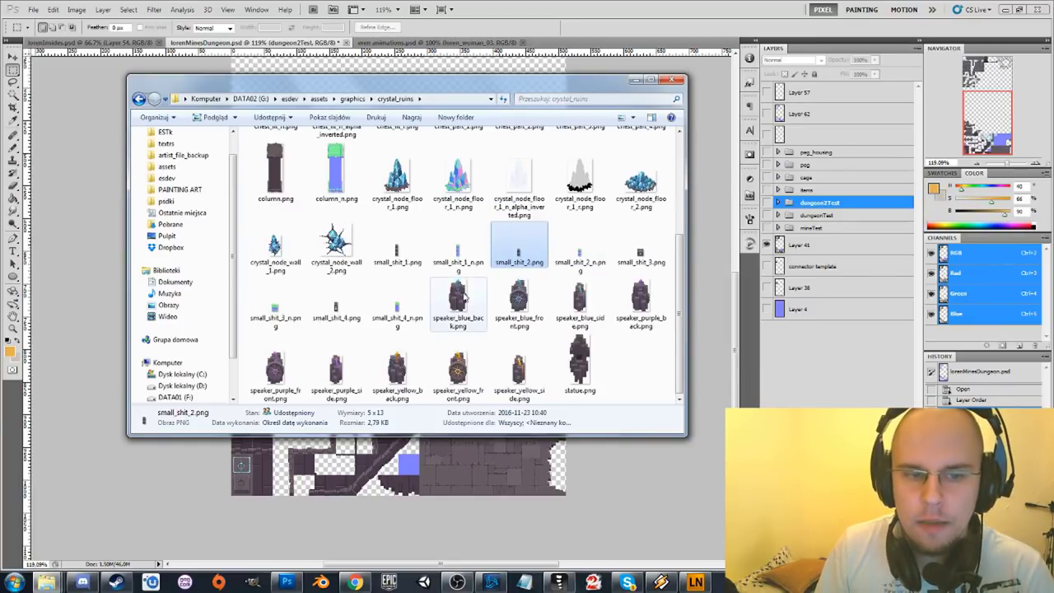
- Single out speaker_blue_front.png, speaker_purple_back.png, speaker_yellow_front.png and statue.png in turn
drag(651, 391, 466, 300)
click(463, 300)
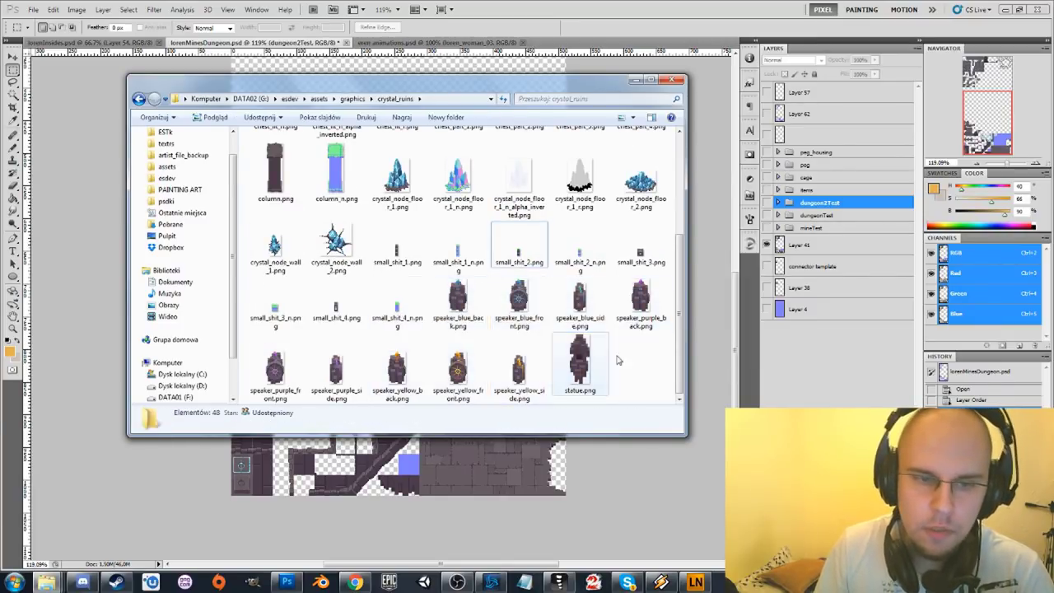
click(521, 301)
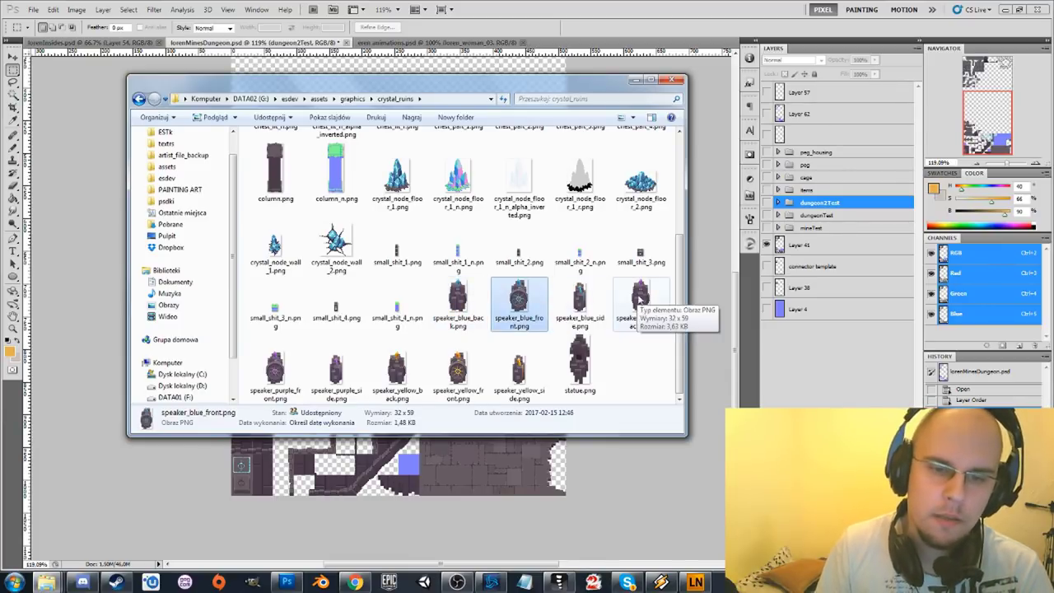
click(641, 300)
click(458, 371)
click(590, 360)
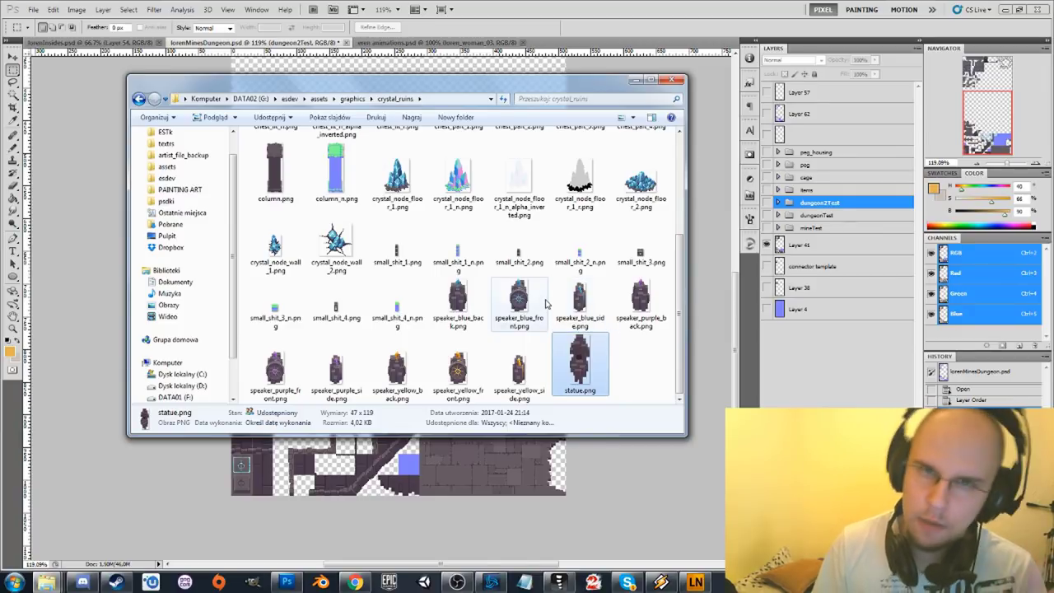
- Select crystal_node_wall_2.png, crystal_node_floor_2.png and crystal_node_wall_1.png together in the folder
click(458, 247)
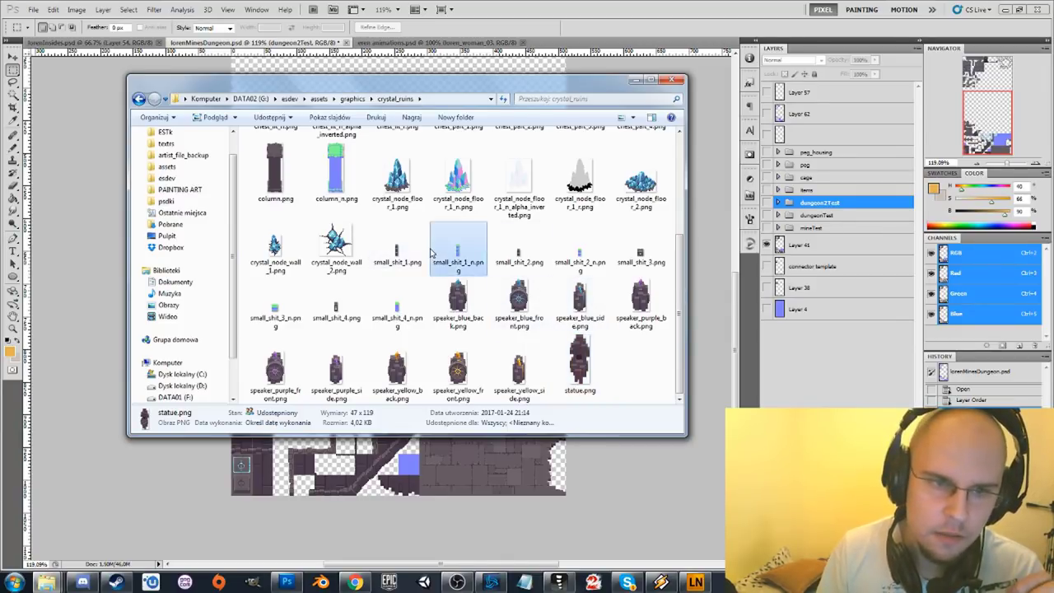
scroll(428, 248, up, 3)
scroll(412, 247, down, 3)
click(356, 251)
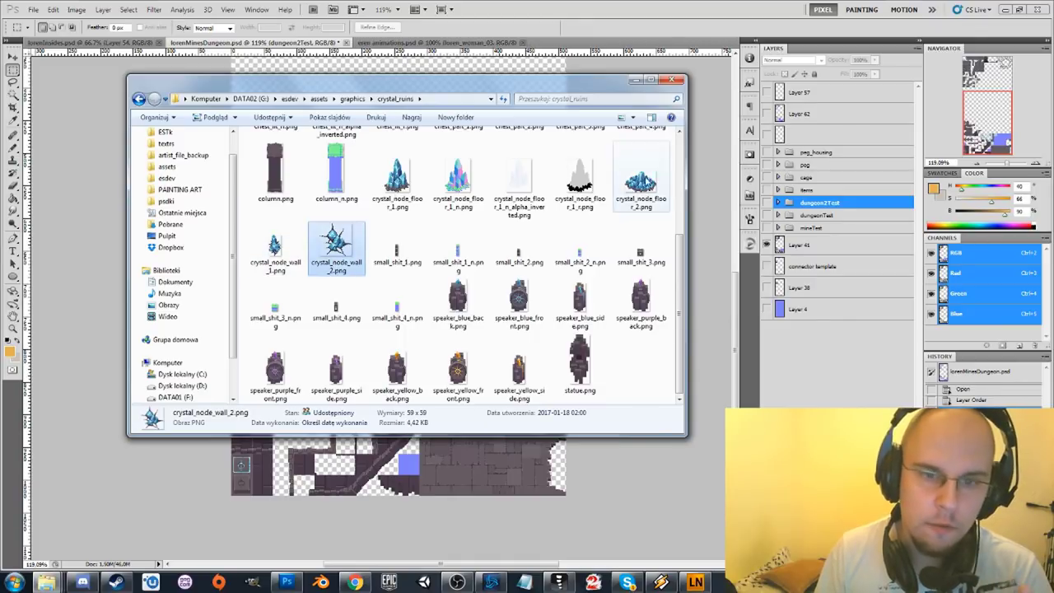
ctrl+click(641, 177)
ctrl+click(275, 248)
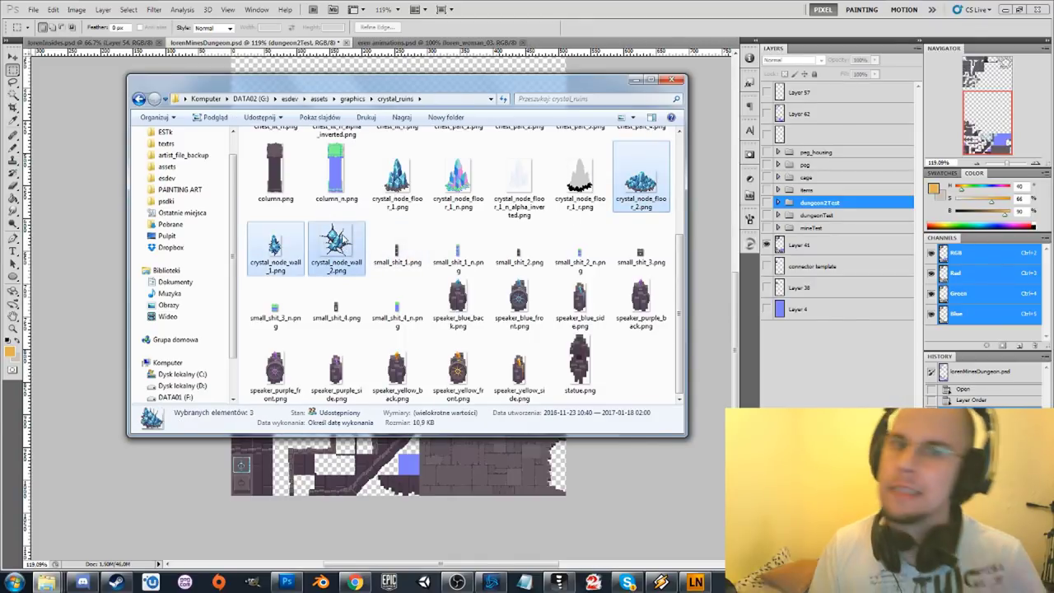
- Single out block_n.png, then return to the dungeon document and show Layer 62 to display the tiles' normal map
scroll(611, 188, up, 3)
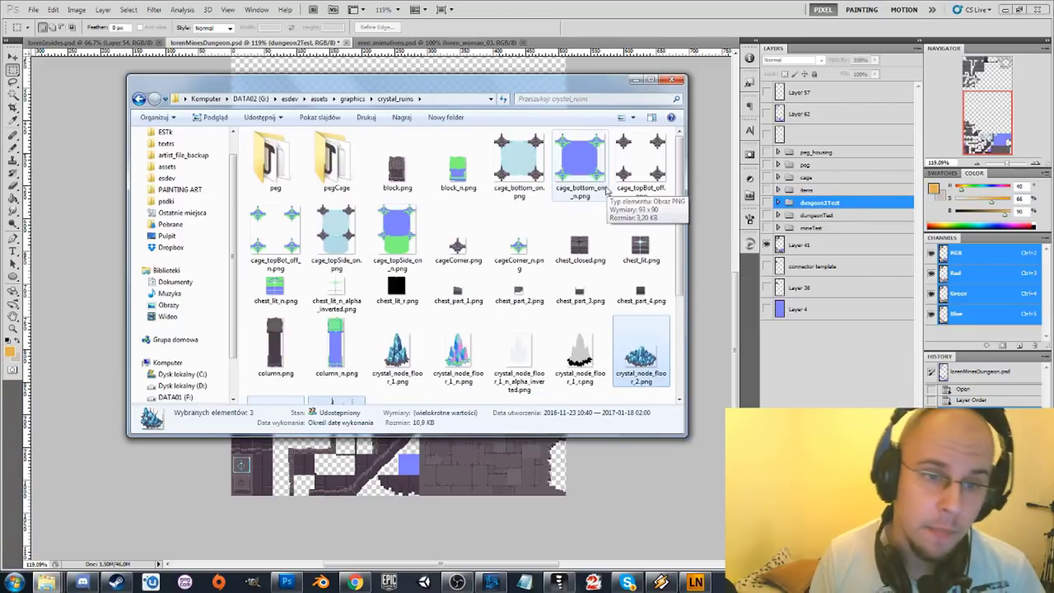
click(449, 168)
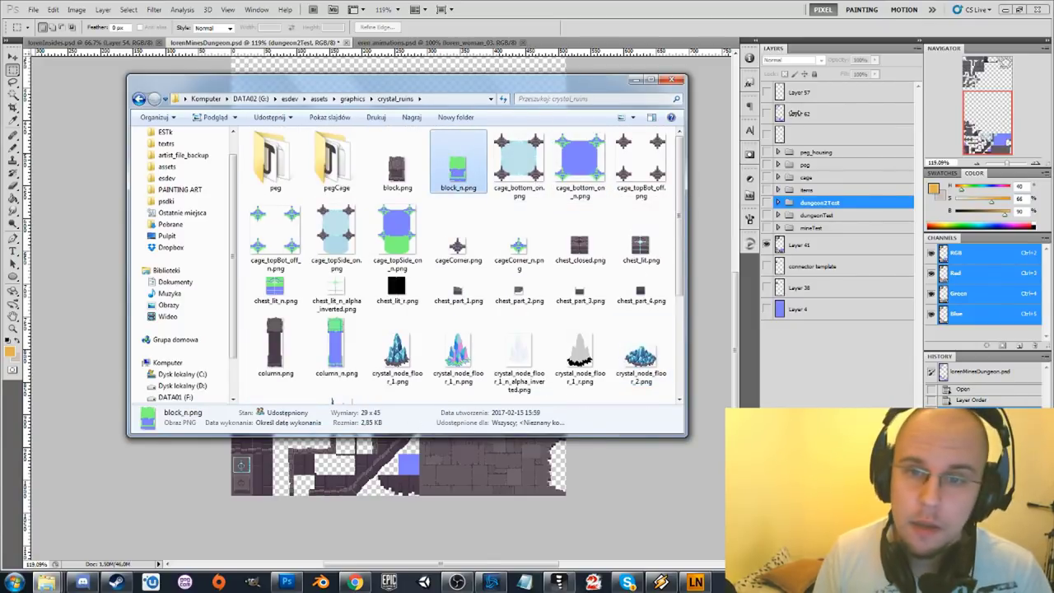
click(766, 114)
click(766, 114)
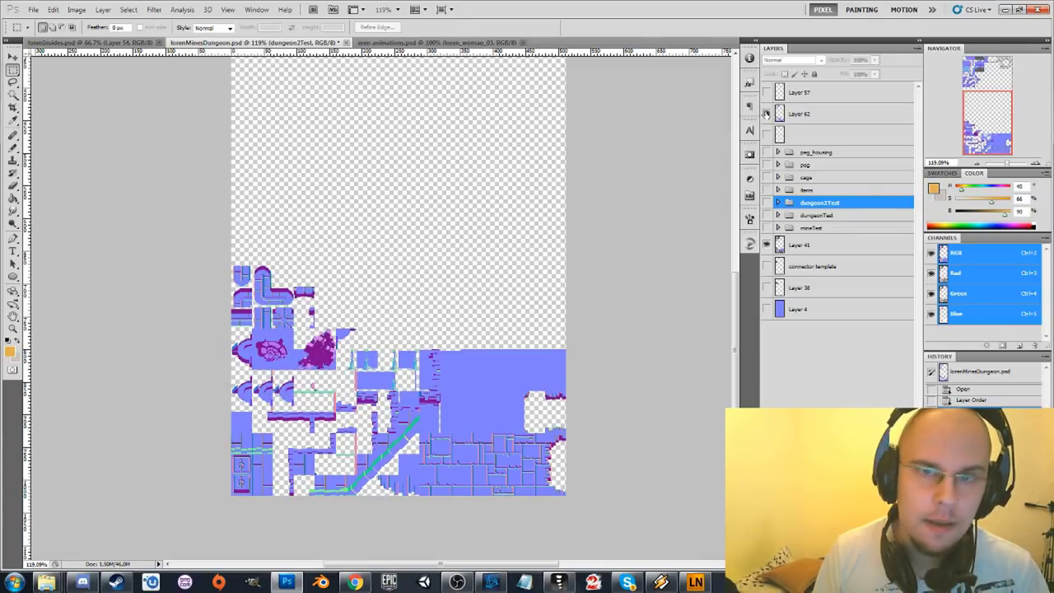
drag(563, 193, 602, 207)
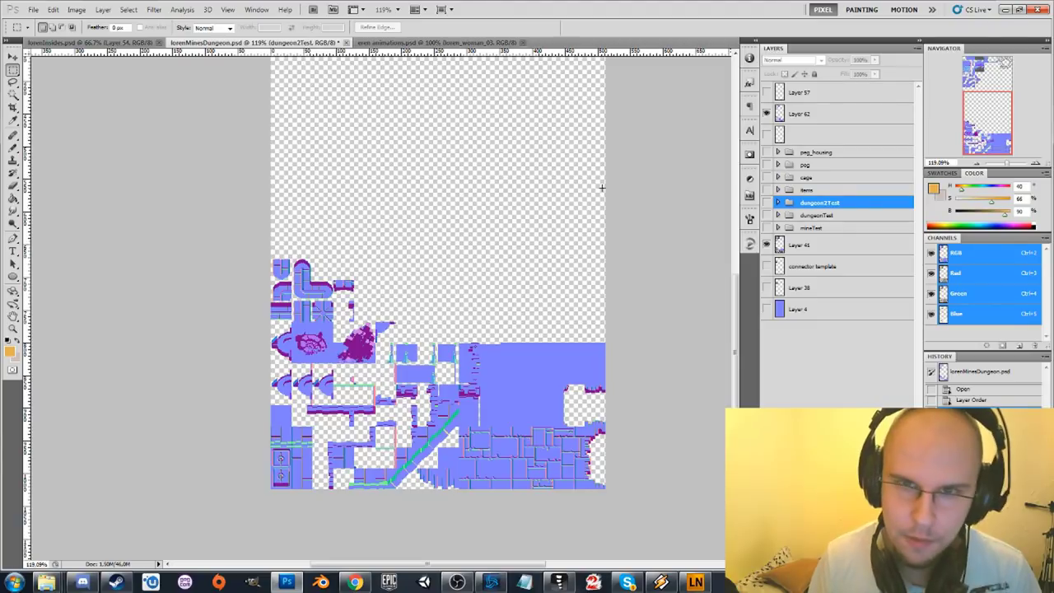
- Hide Layer 62 and look over the plain dungeon tiles again
click(767, 114)
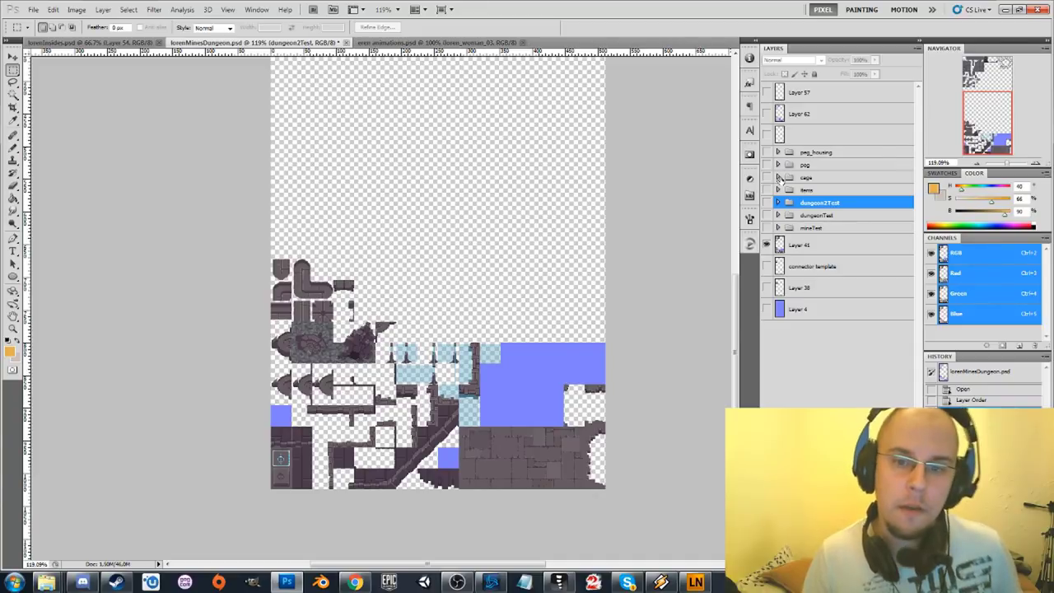
scroll(436, 313, up, 5)
scroll(436, 313, down, 4)
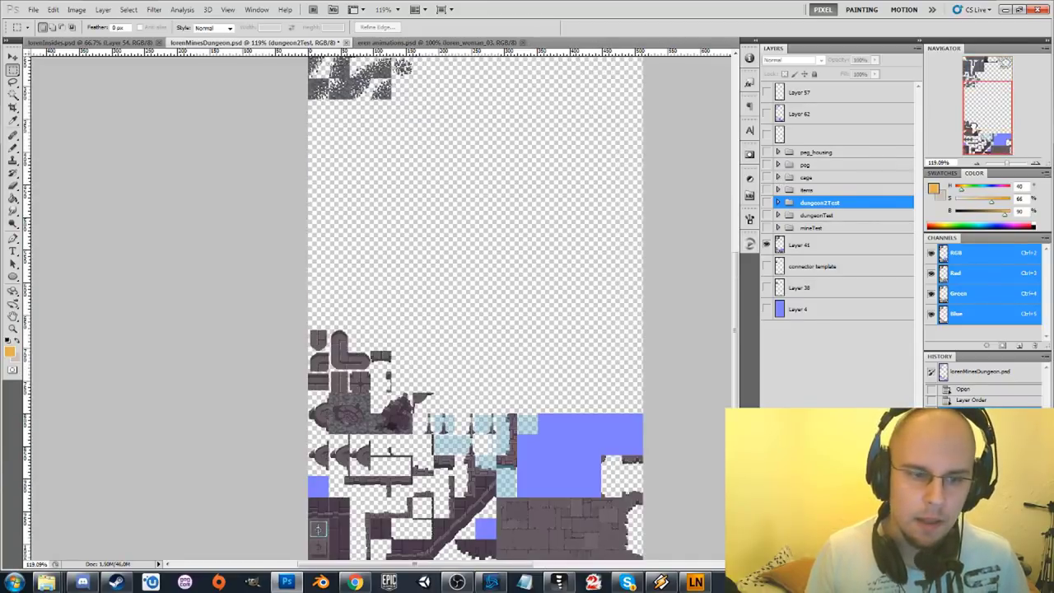
scroll(453, 313, right, 3)
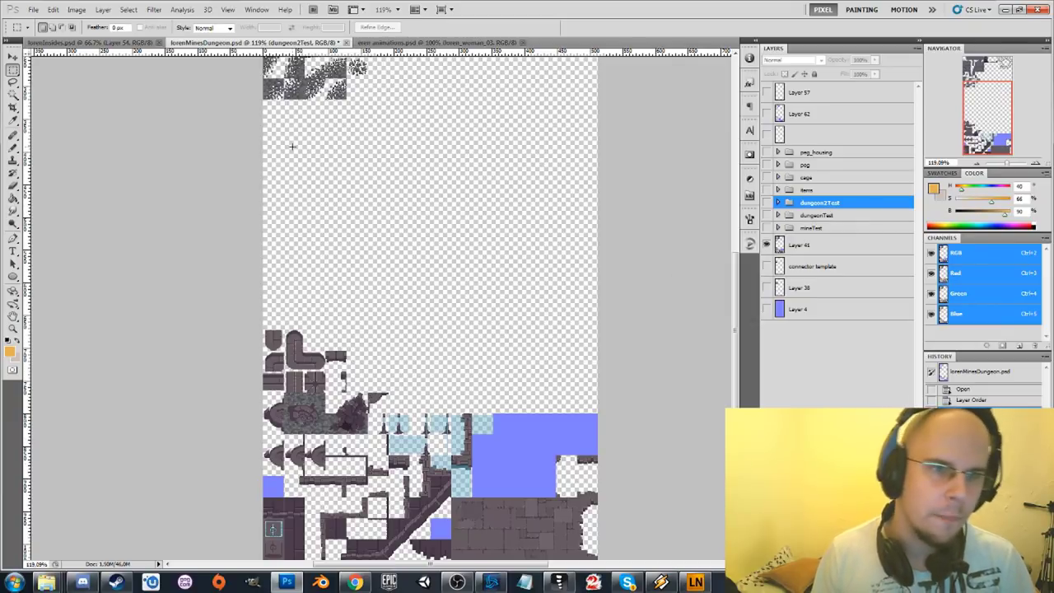
- Switch to the lorenInsides.psd document and examine its stained-glass, statue, snake-emblem and bookshelf tiles
click(403, 42)
click(98, 41)
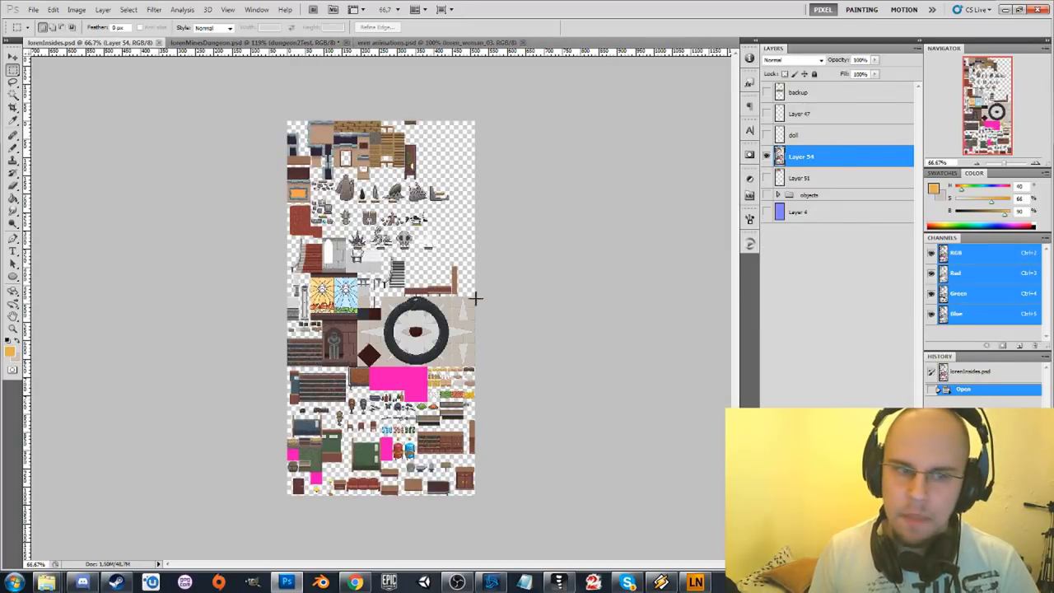
scroll(470, 299, up, 3)
scroll(403, 268, up, 2)
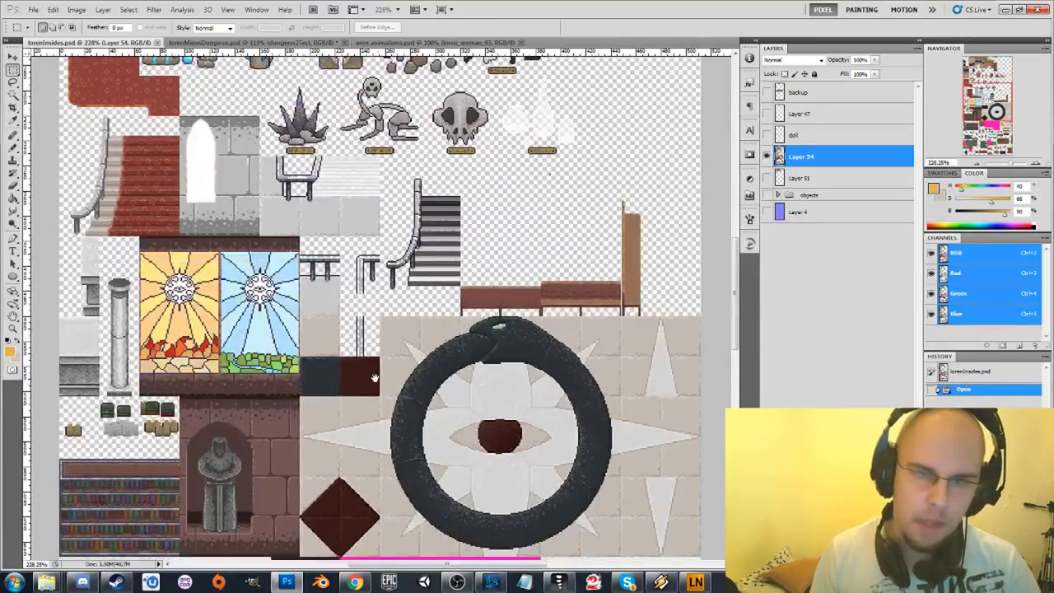
scroll(420, 247, down, 3)
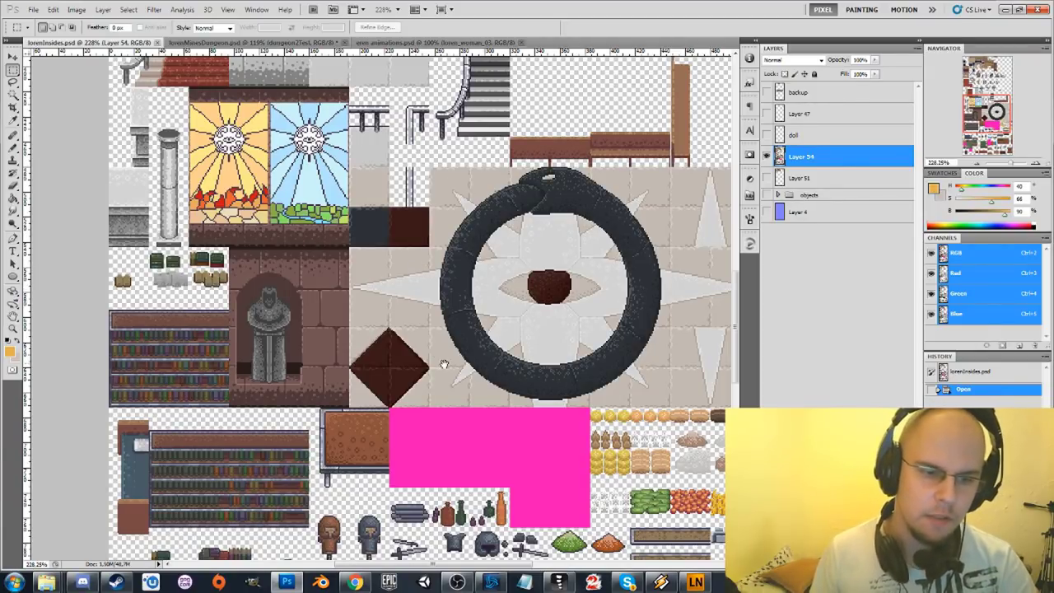
- Examine the grey staircase up close and mark its curved lower railing with a rectangular selection
scroll(443, 365, up, 3)
scroll(467, 246, up, 2)
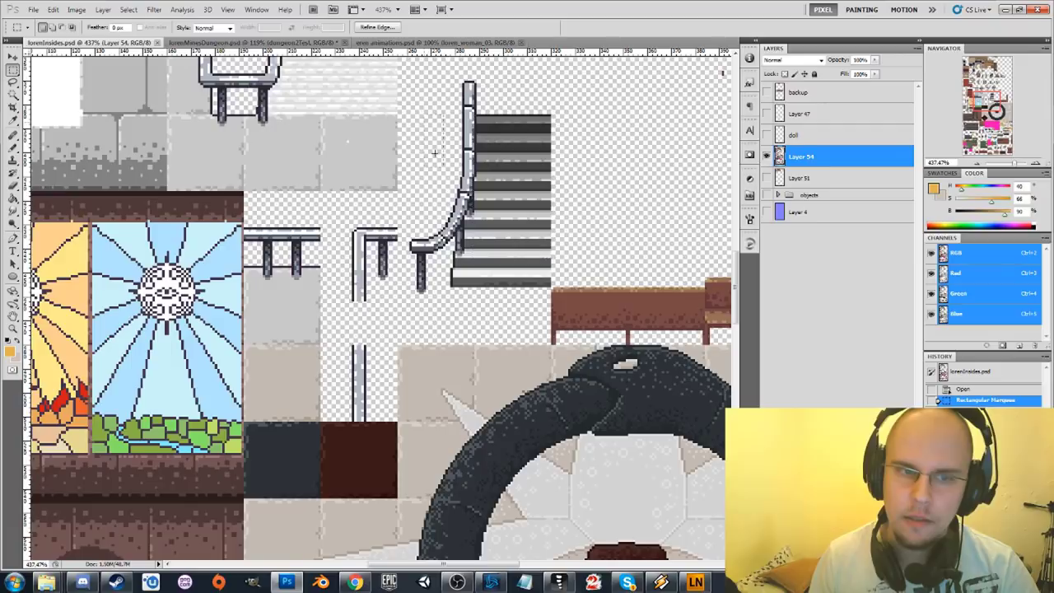
drag(429, 193, 518, 290)
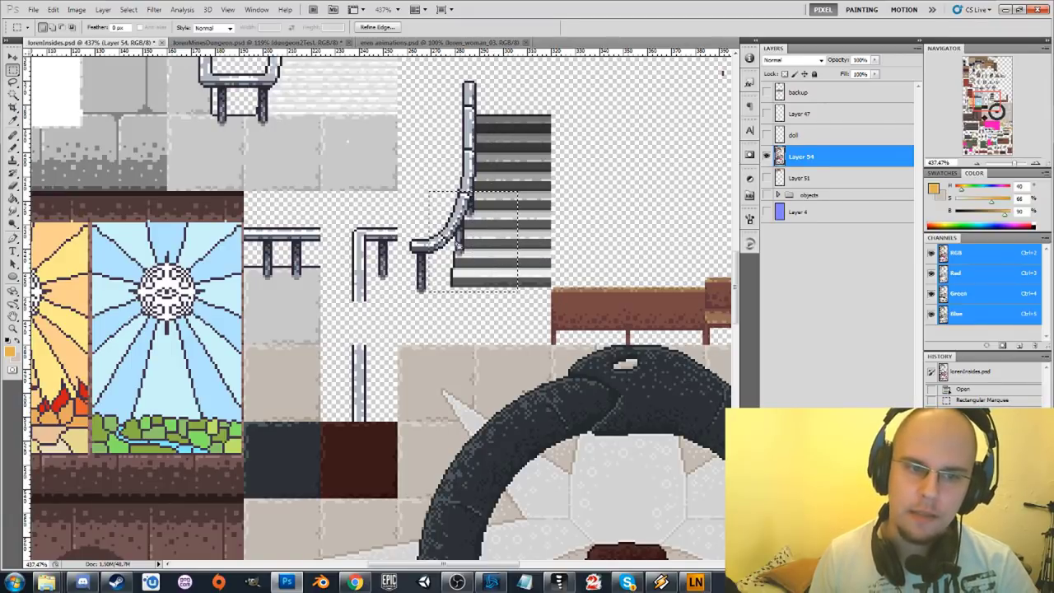
scroll(459, 208, down, 2)
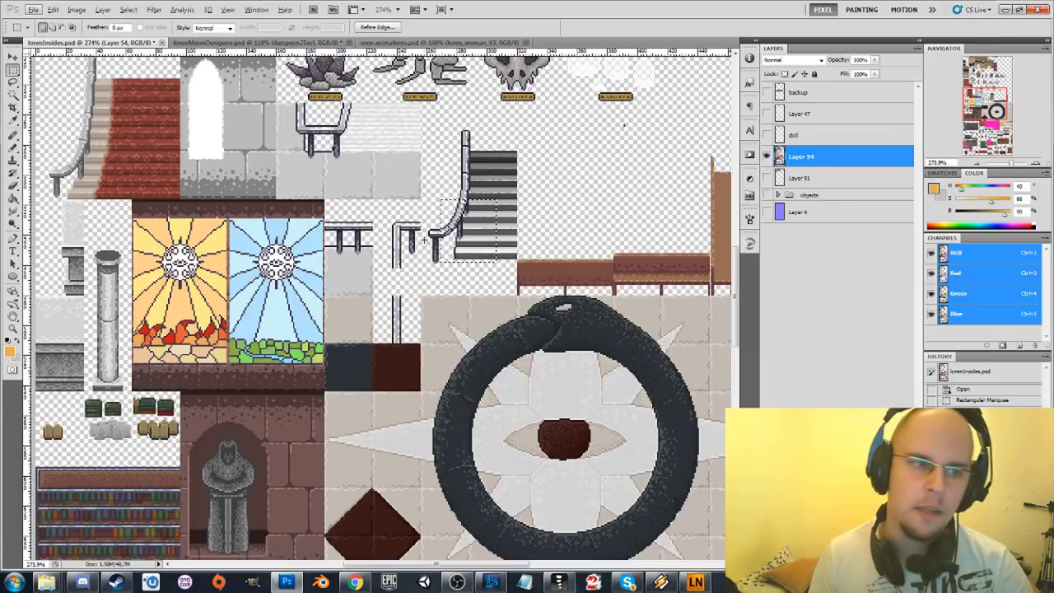
- Mark the area around the staircases and museum exhibits, then frame the small railing piece beside the grey wall with a rectangular selection
drag(351, 141, 481, 251)
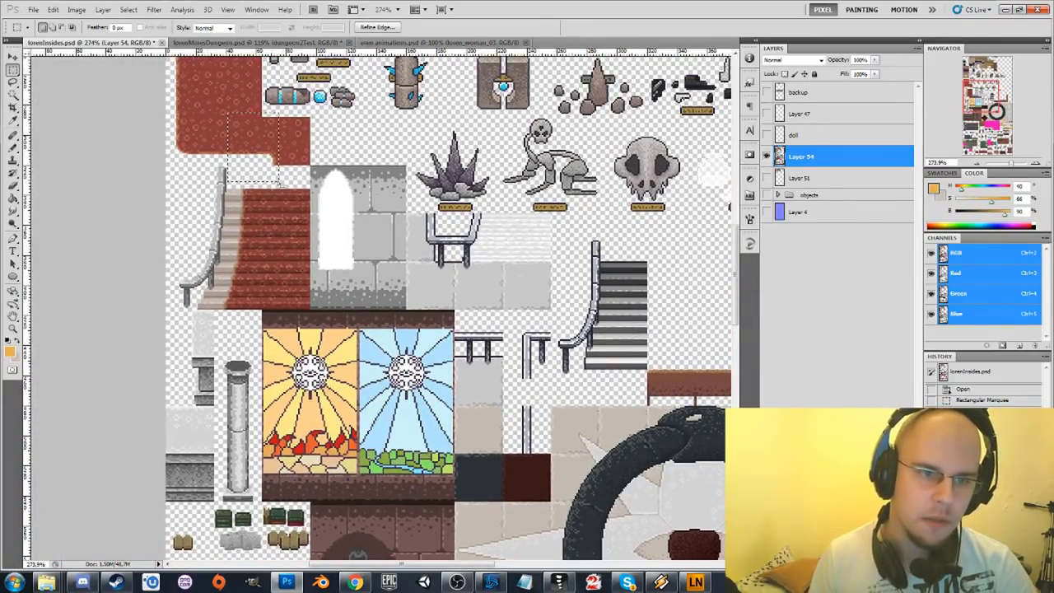
drag(297, 177, 267, 267)
drag(557, 379, 668, 396)
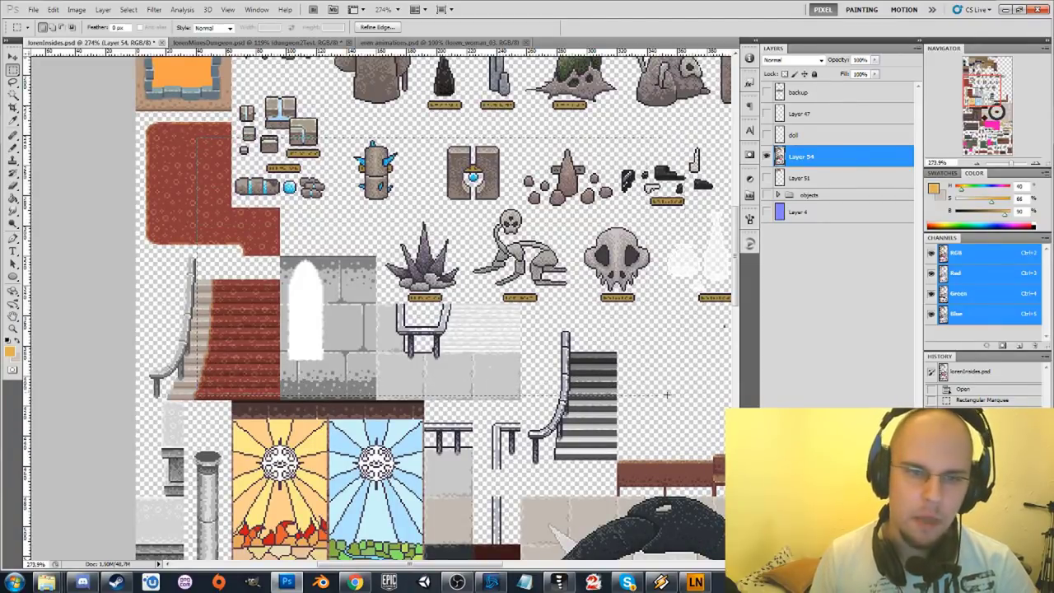
click(576, 374)
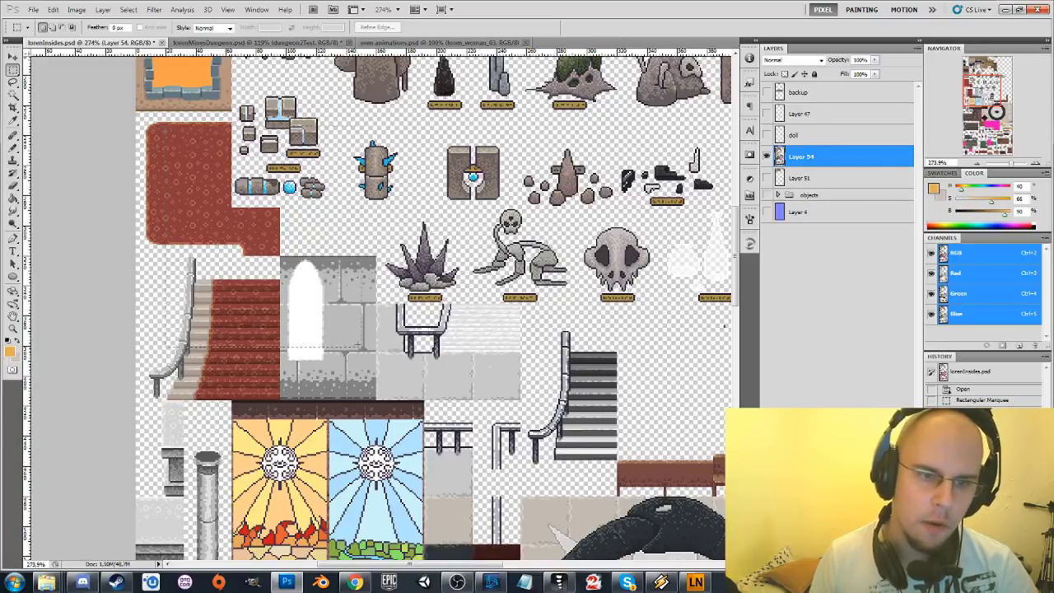
drag(389, 293, 461, 363)
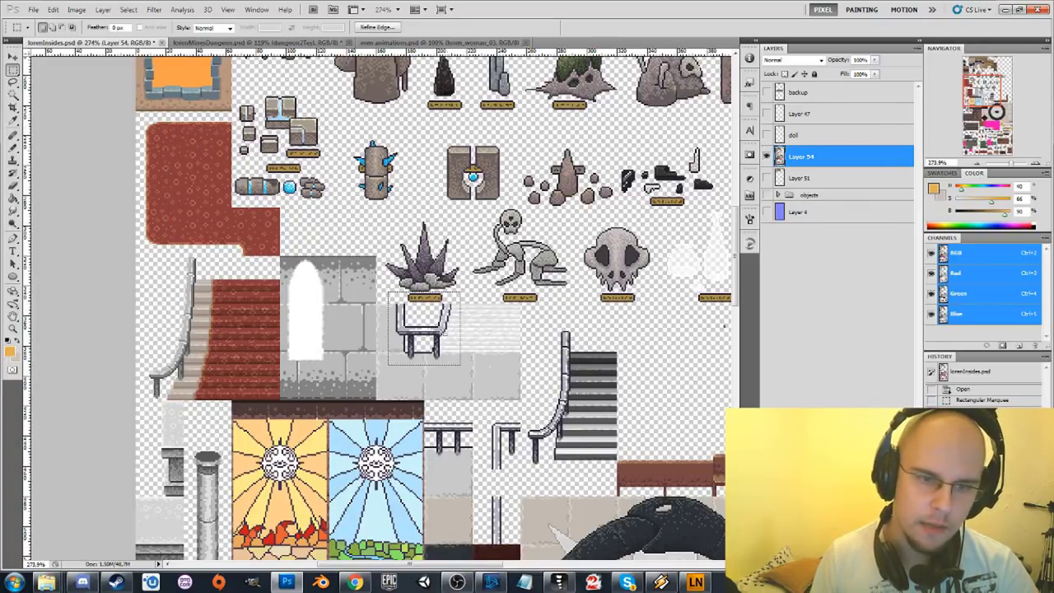
- Examine the large bookshelf up close and mark its upper left part with a rectangular selection
scroll(451, 329, down, 8)
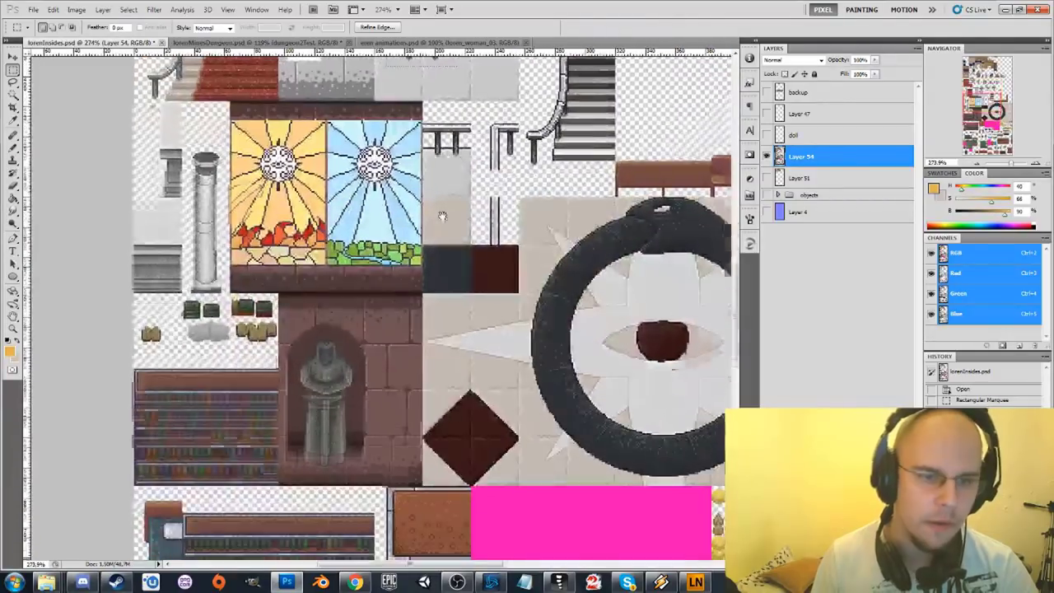
scroll(442, 216, down, 3)
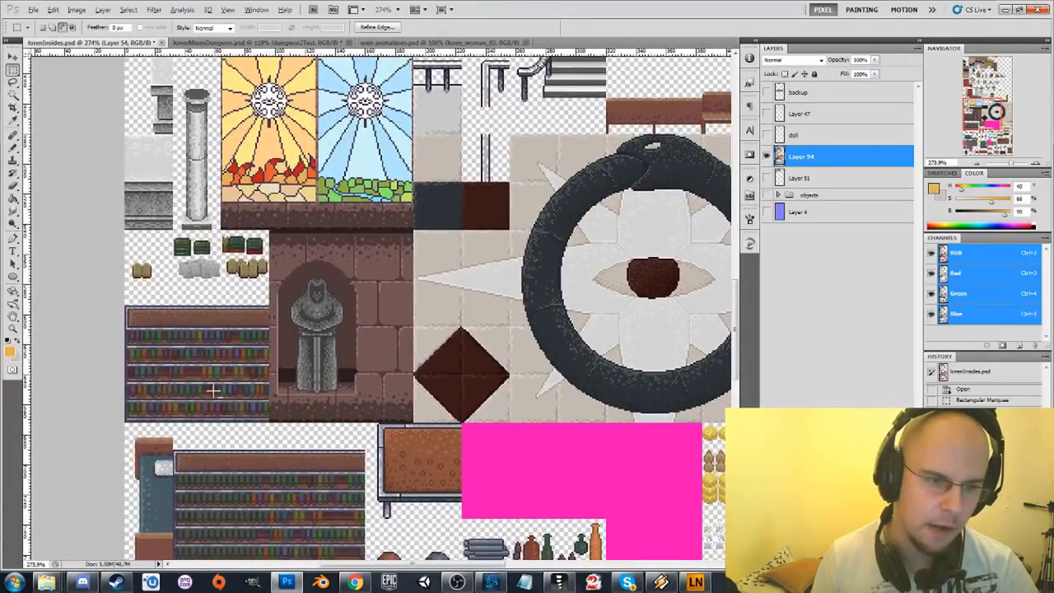
scroll(213, 391, up, 4)
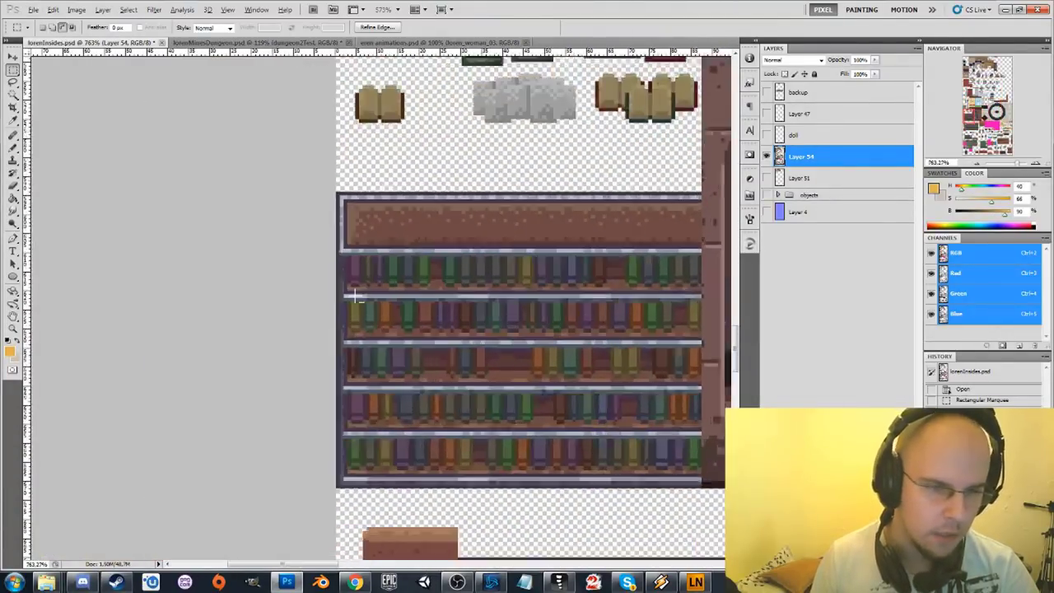
scroll(356, 296, up, 1)
drag(340, 194, 424, 360)
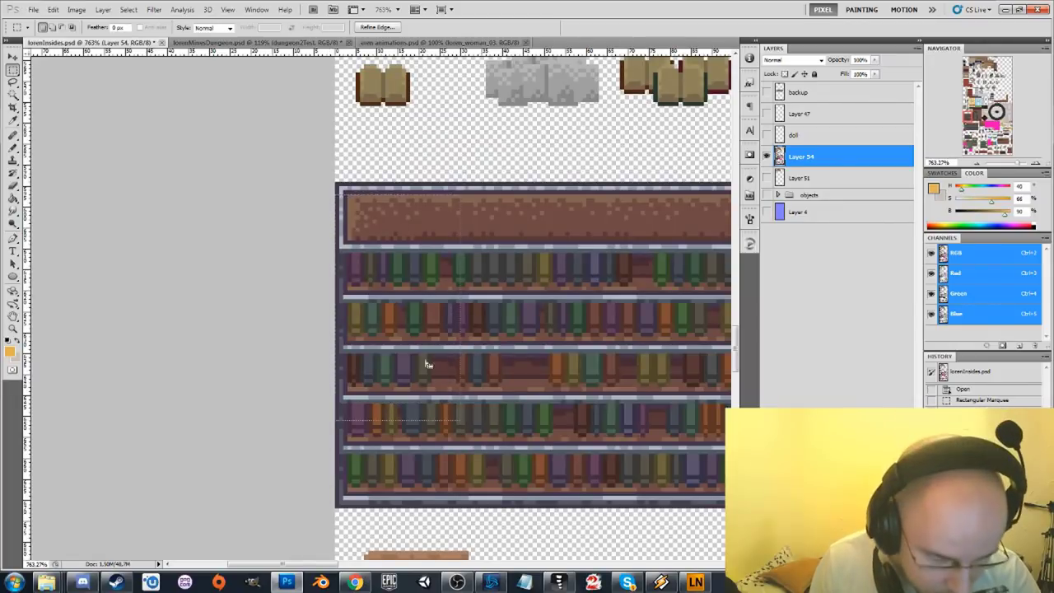
- Try the Magic Wand on a shelf edge of the bookshelf and clear the selection
key(w)
click(446, 348)
key(ctrl+d)
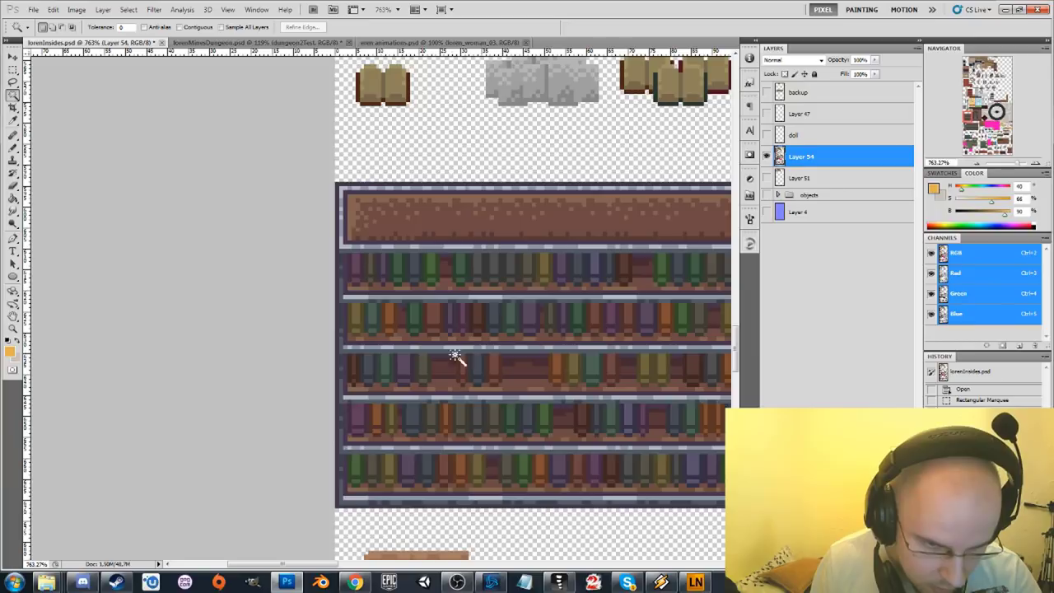
- Look over the bookshelves, the hooded statue alcove and the circular snake floor in the interior tileset
scroll(536, 343, down, 2)
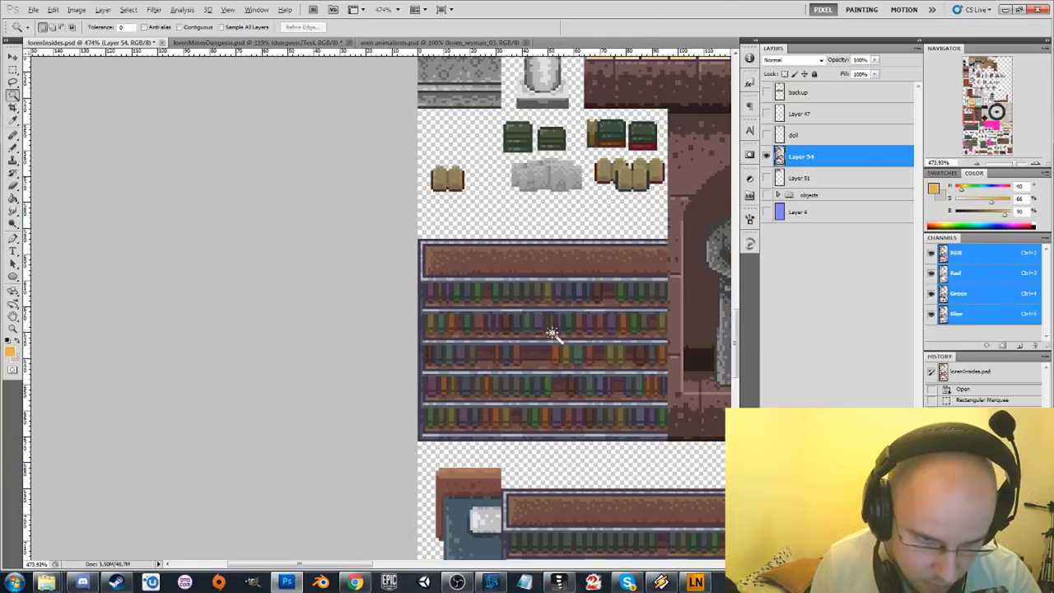
drag(537, 313, 288, 284)
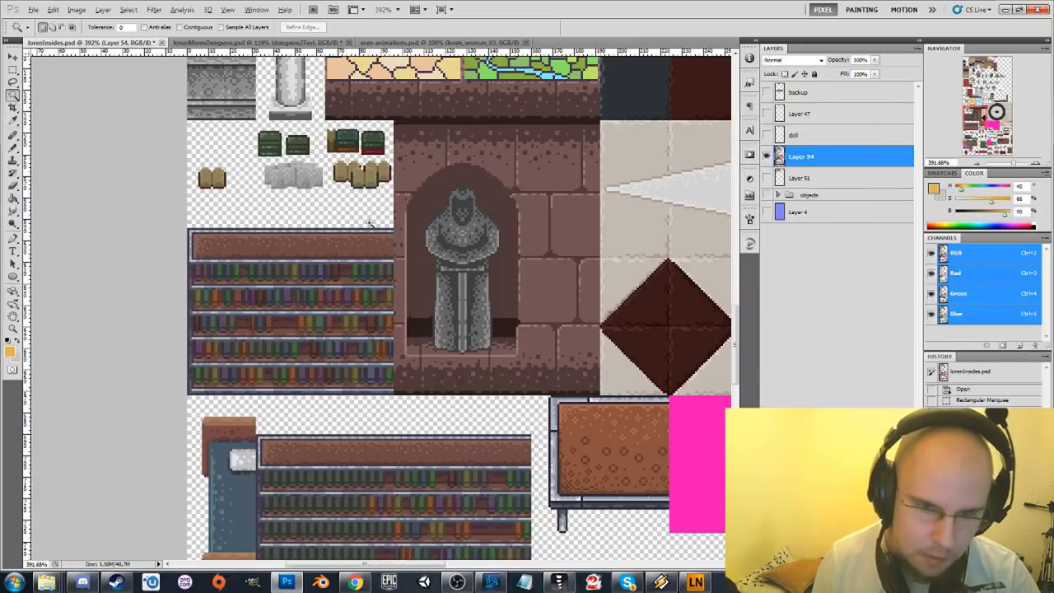
scroll(375, 235, down, 2)
drag(444, 243, 327, 309)
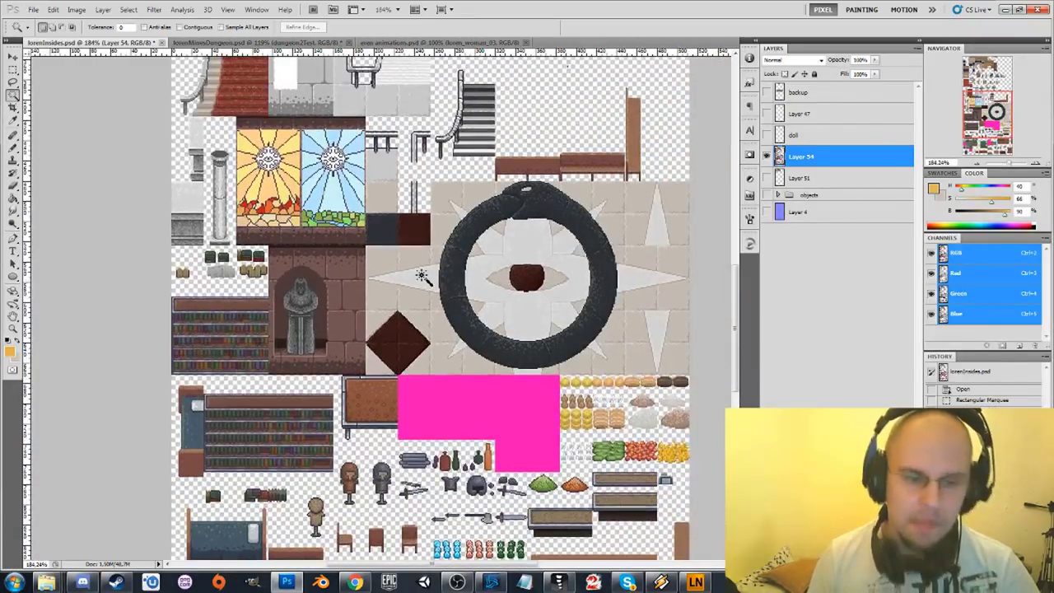
scroll(571, 224, down, 1)
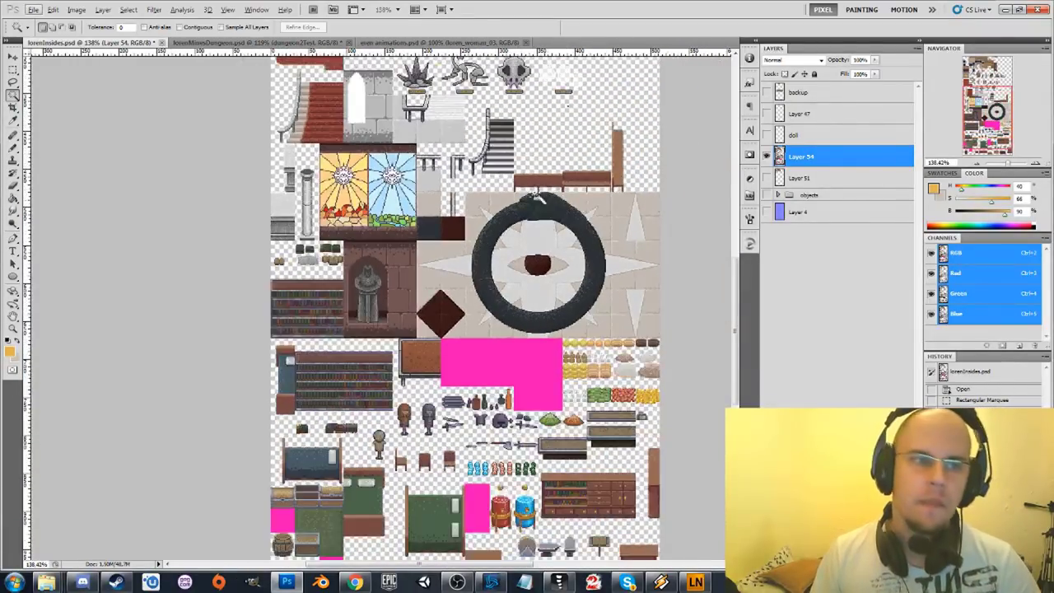
- Switch to the eren animations.psd document and make the loren_woman_01 group visible
click(299, 45)
click(430, 44)
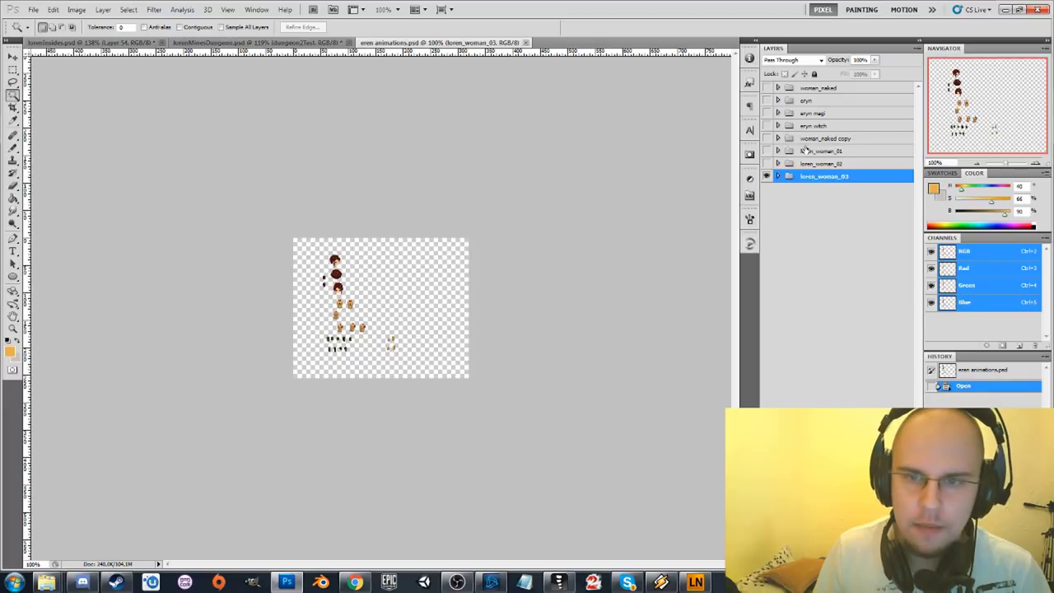
click(825, 138)
click(767, 151)
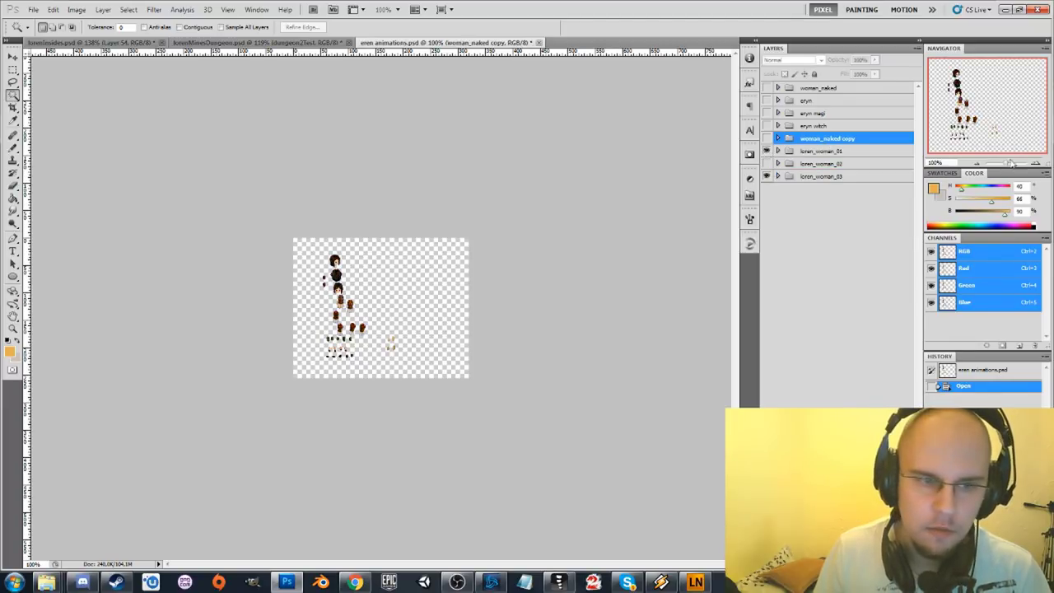
- Select the loren_woman_01 group and examine the black-haired woman's heads, torsos and limbs up close
click(1038, 163)
click(1038, 163)
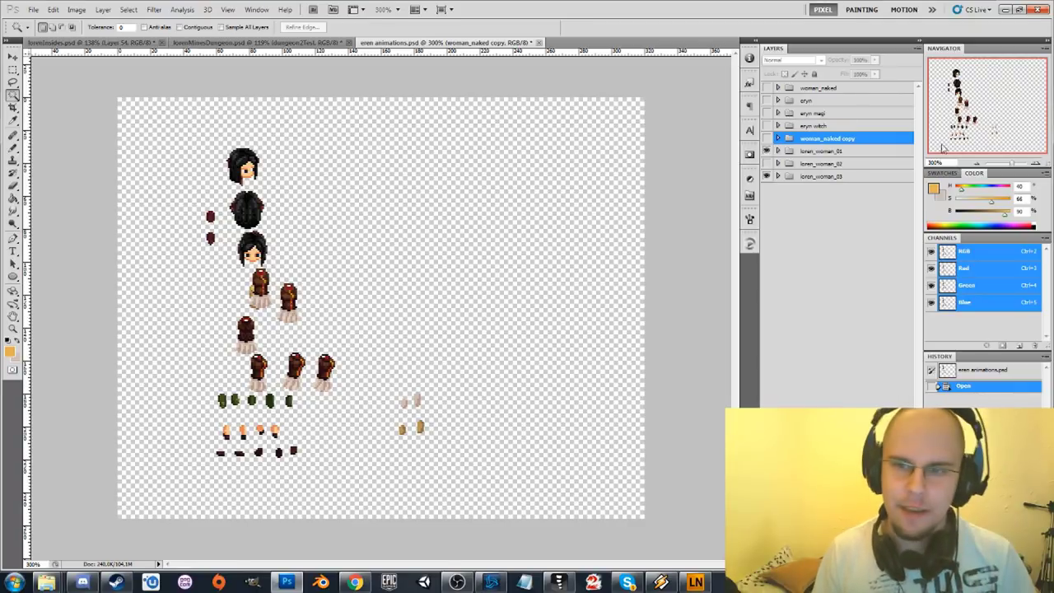
click(871, 153)
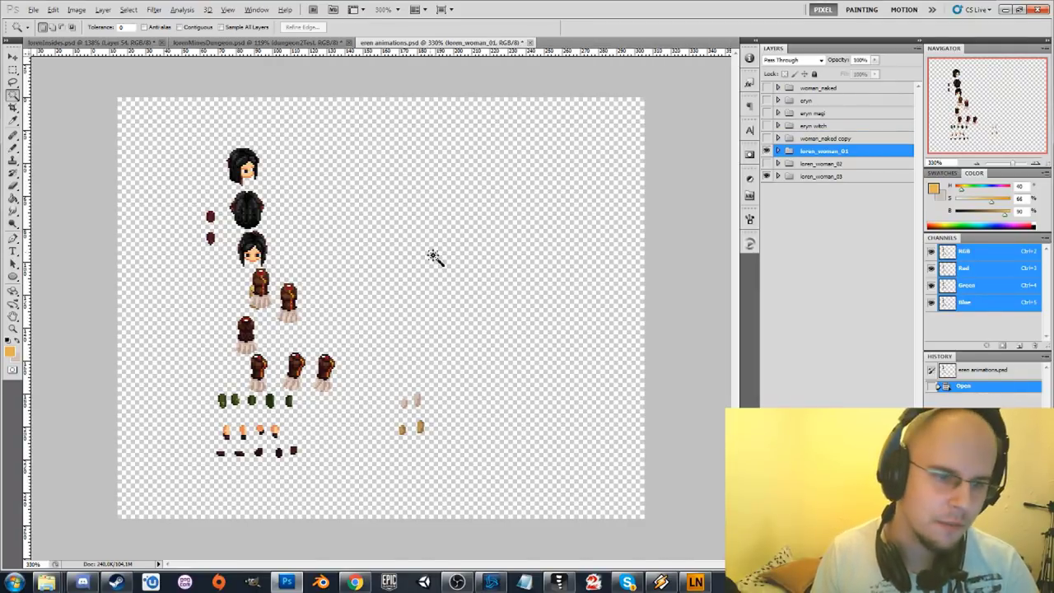
scroll(433, 255, up, 1)
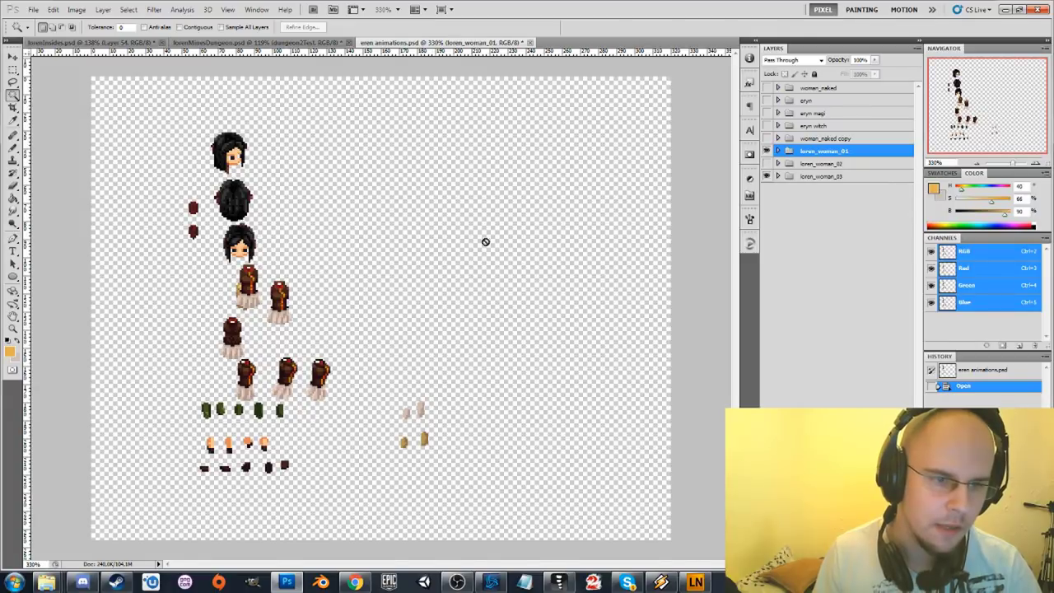
scroll(485, 242, up, 5)
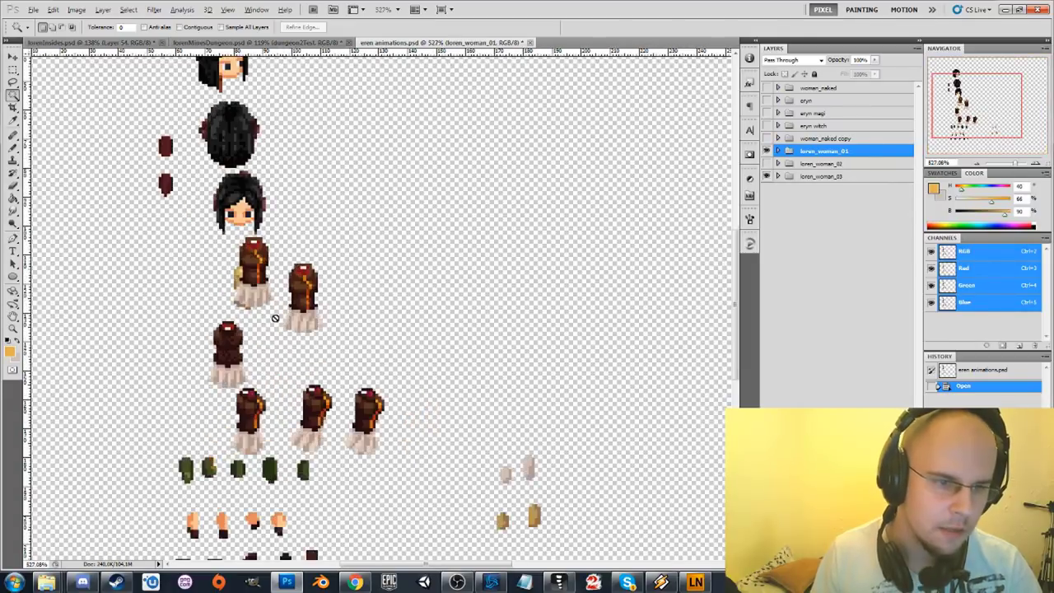
- Hide loren_woman_03 and loren_woman_01, show only loren_woman_02, and examine the blonde woman's head and dress pieces up close
click(767, 176)
click(767, 150)
click(767, 164)
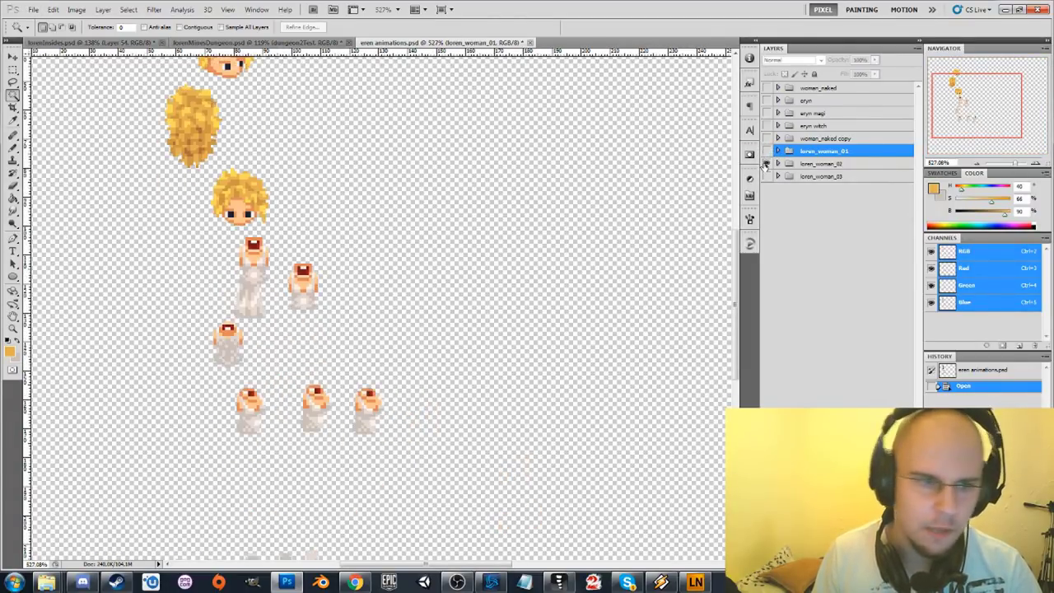
scroll(240, 262, up, 5)
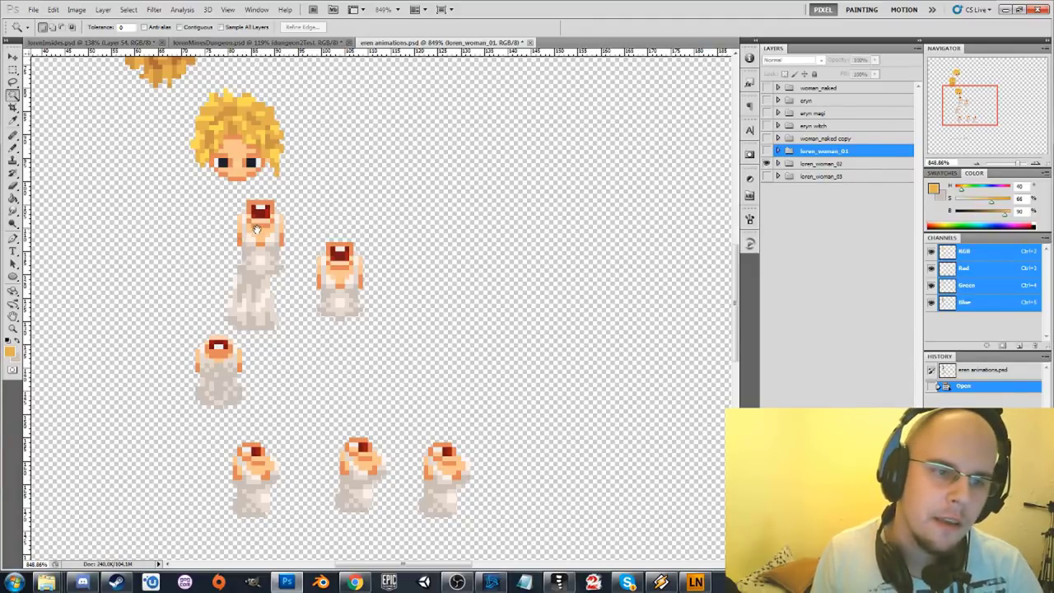
drag(242, 239, 390, 219)
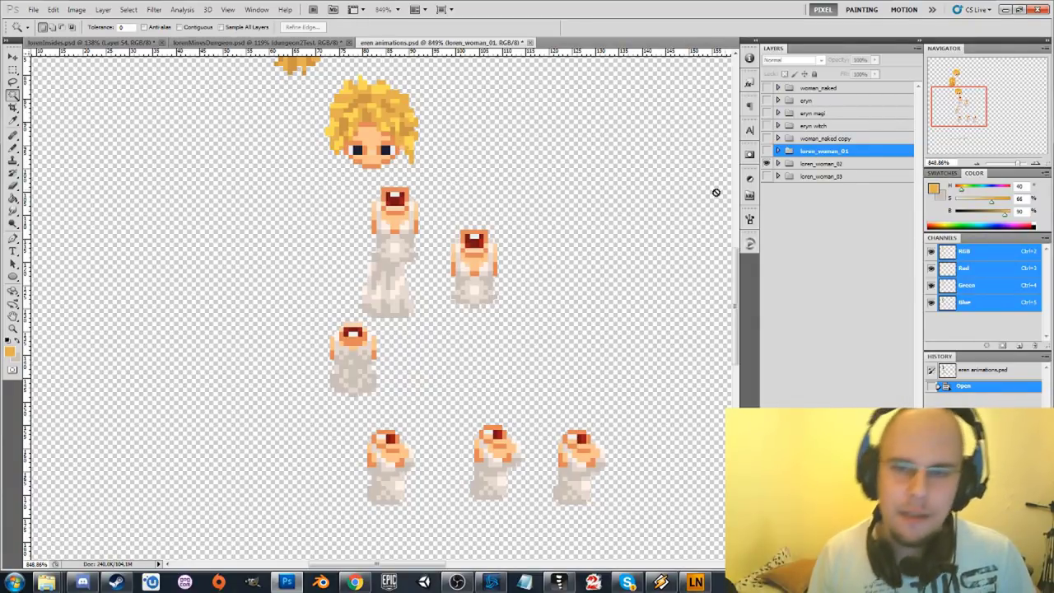
- Select and hide the loren_woman_02 group, show loren_woman_03 instead, and examine its body and limb sprites
click(800, 164)
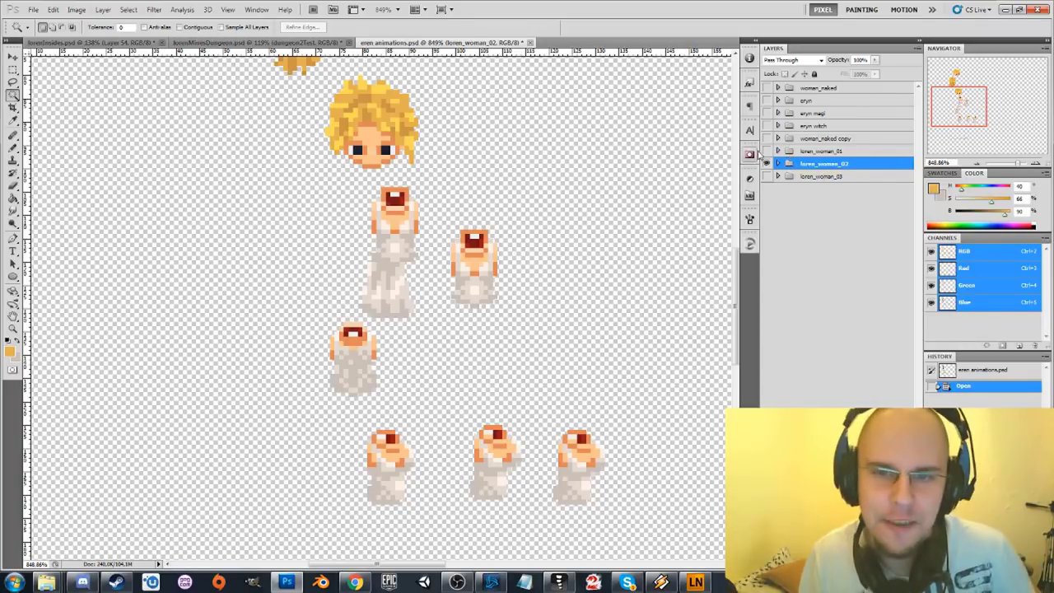
click(767, 163)
click(767, 176)
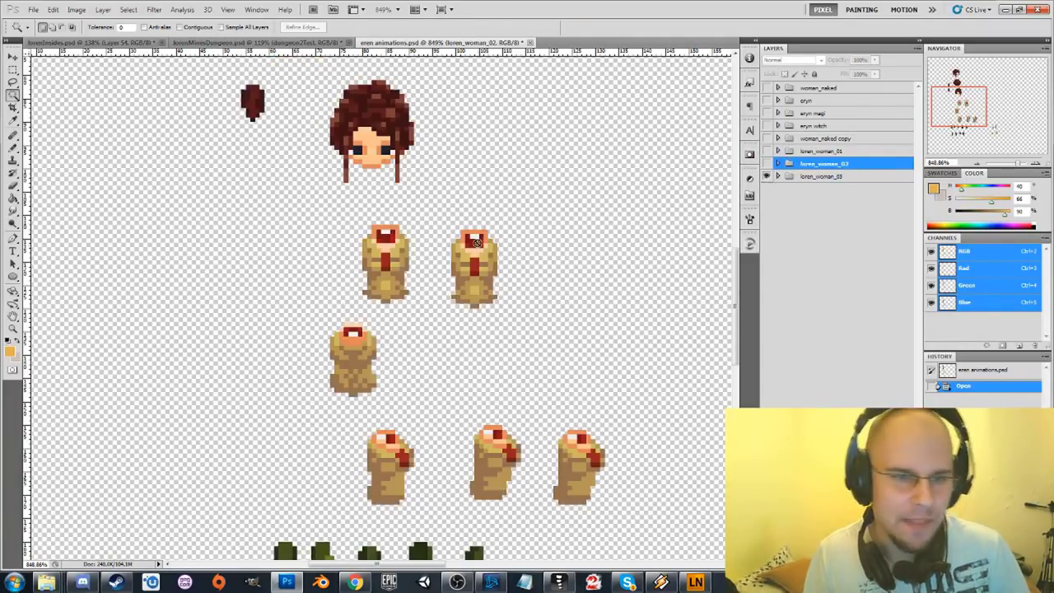
scroll(549, 297, down, 3)
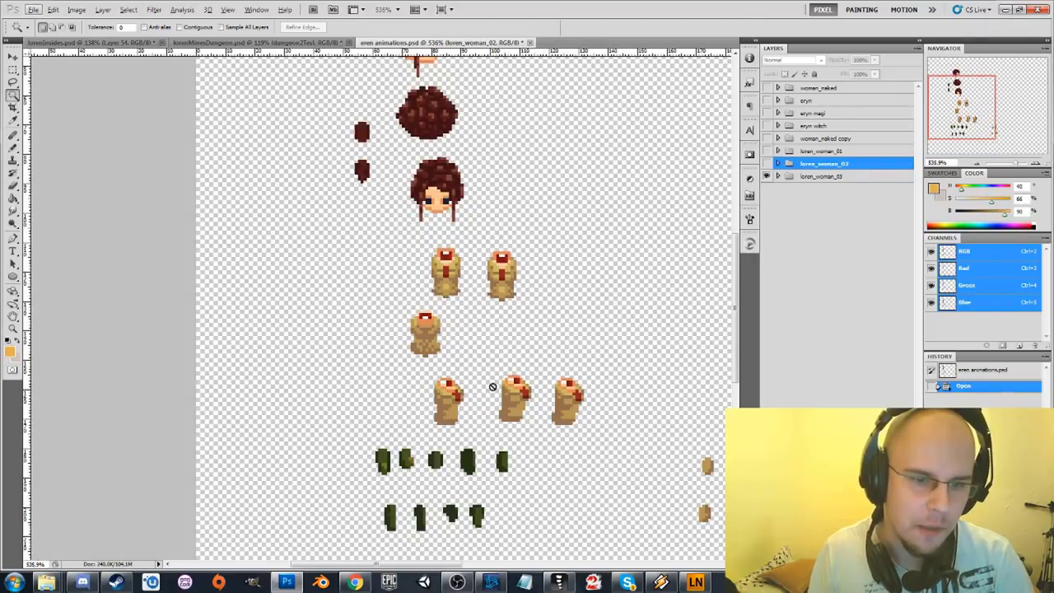
drag(490, 377, 475, 306)
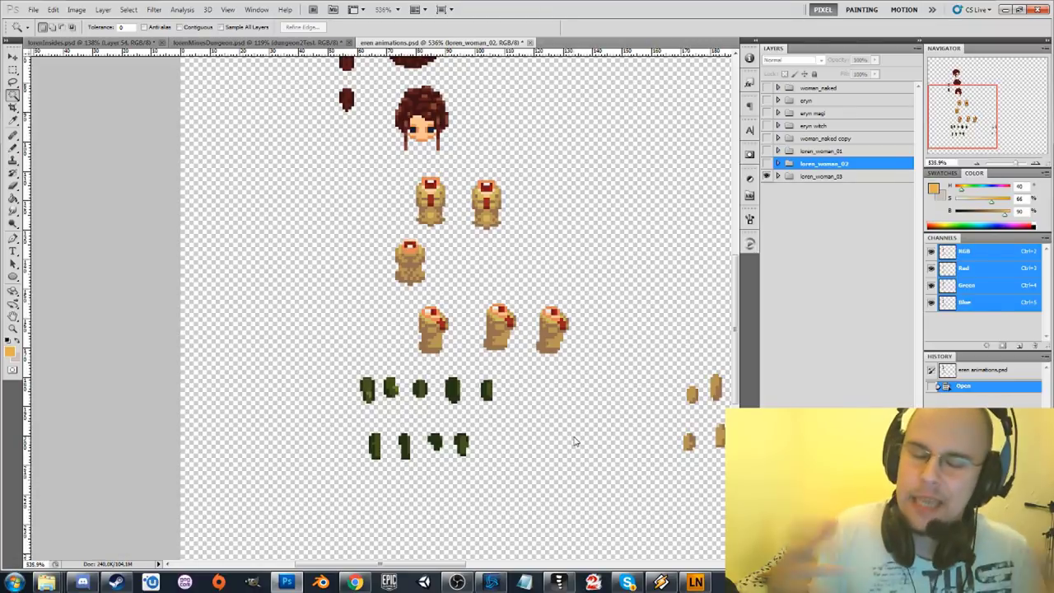
- Switch to Spine and open the recent project julien
click(458, 582)
click(458, 582)
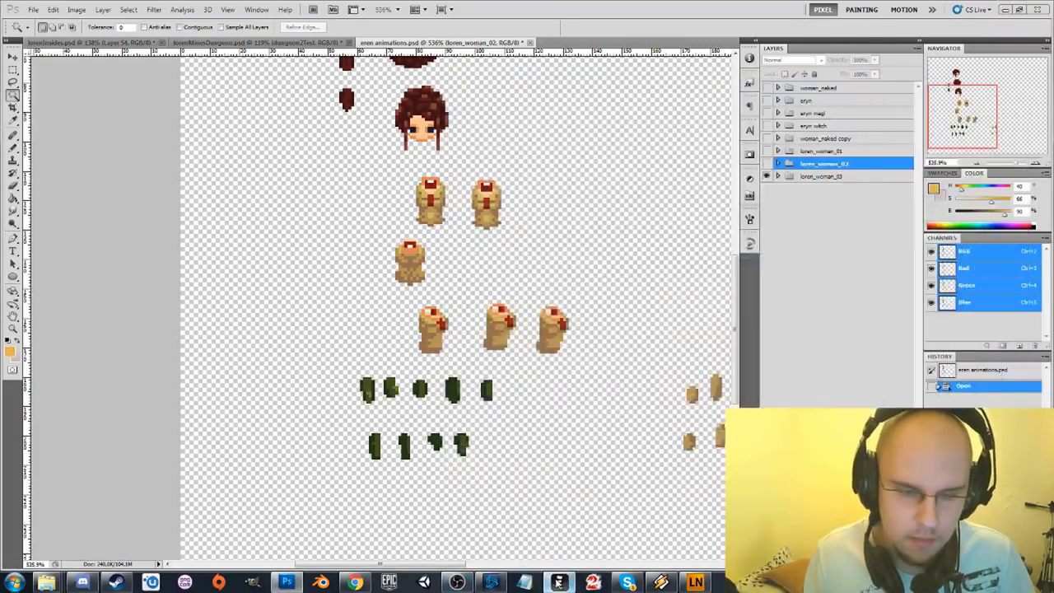
click(558, 583)
click(211, 76)
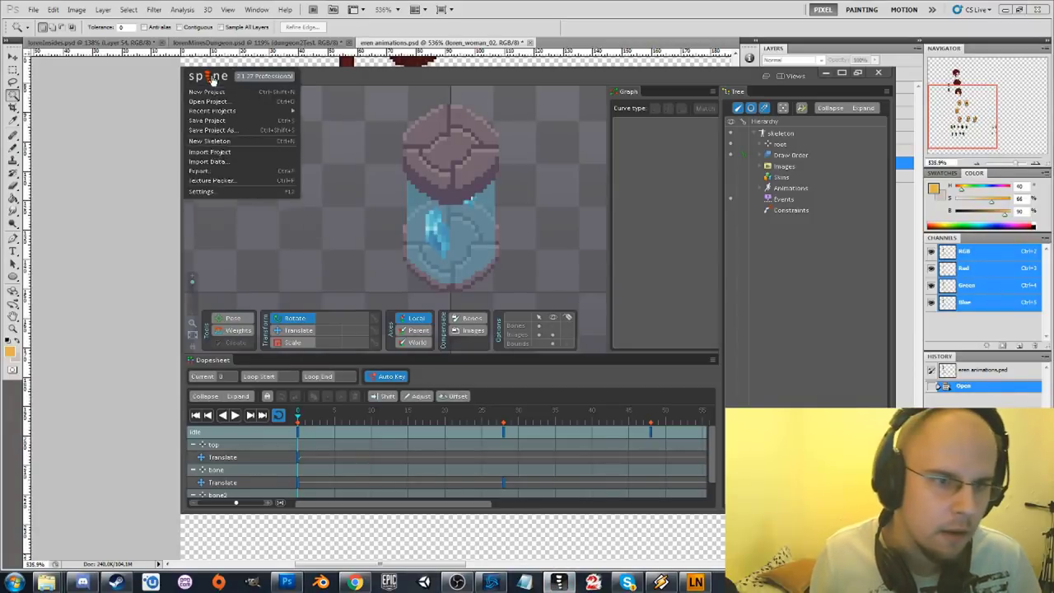
mouse_move(280, 114)
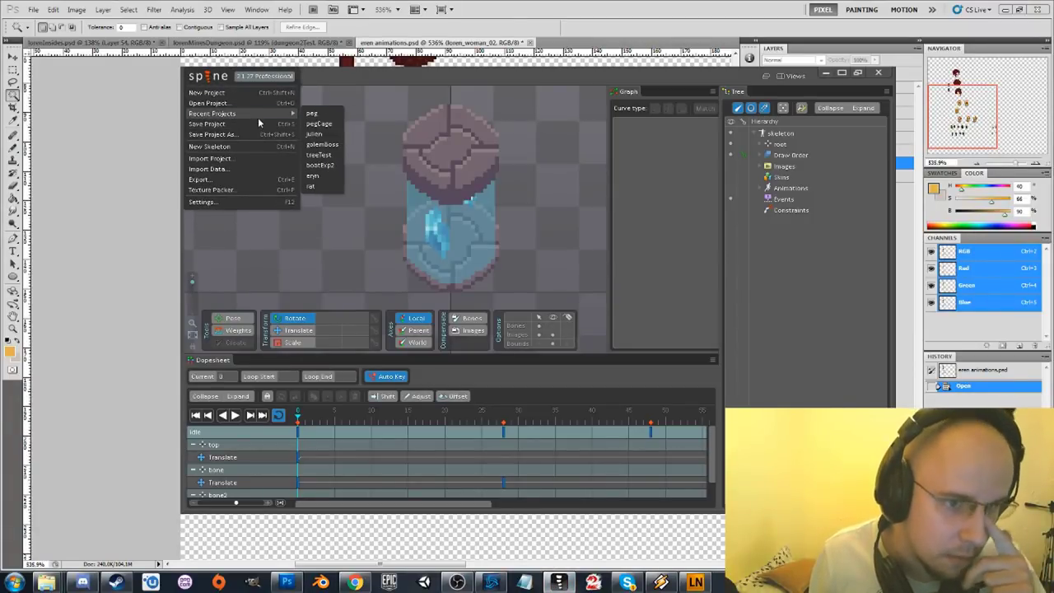
click(327, 134)
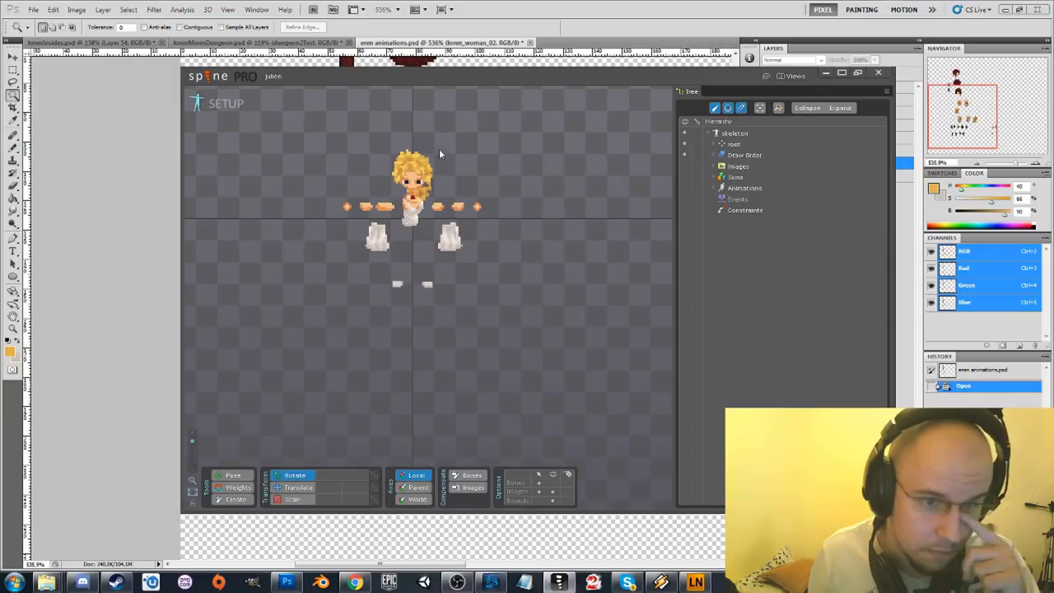
- Expand the skeleton's animation list, activate _DEVSHIT_front_pose_idle and change from Setup to Animate mode
click(716, 188)
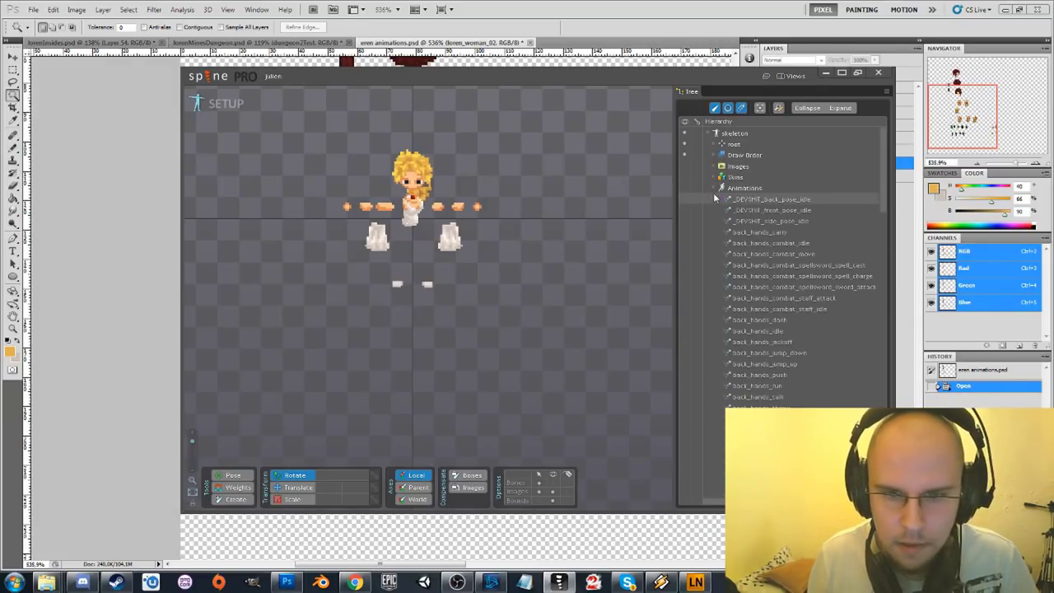
click(715, 188)
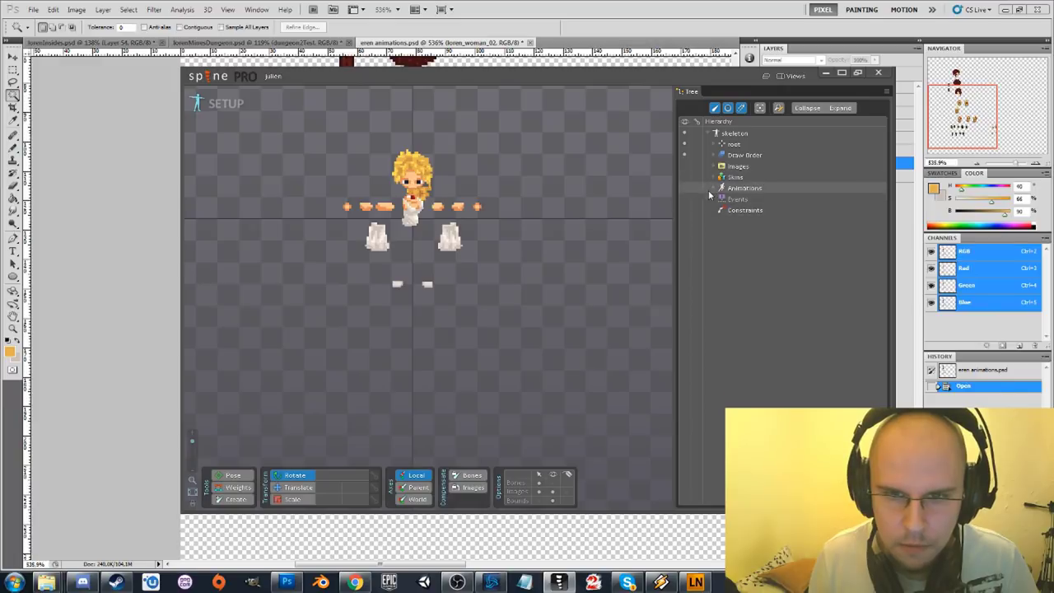
click(713, 190)
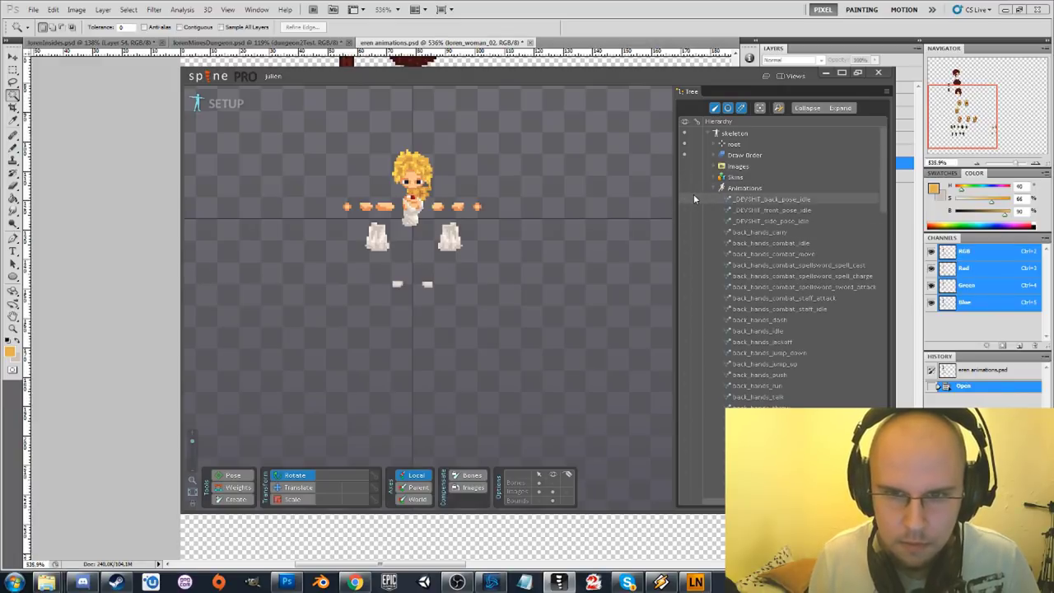
click(688, 208)
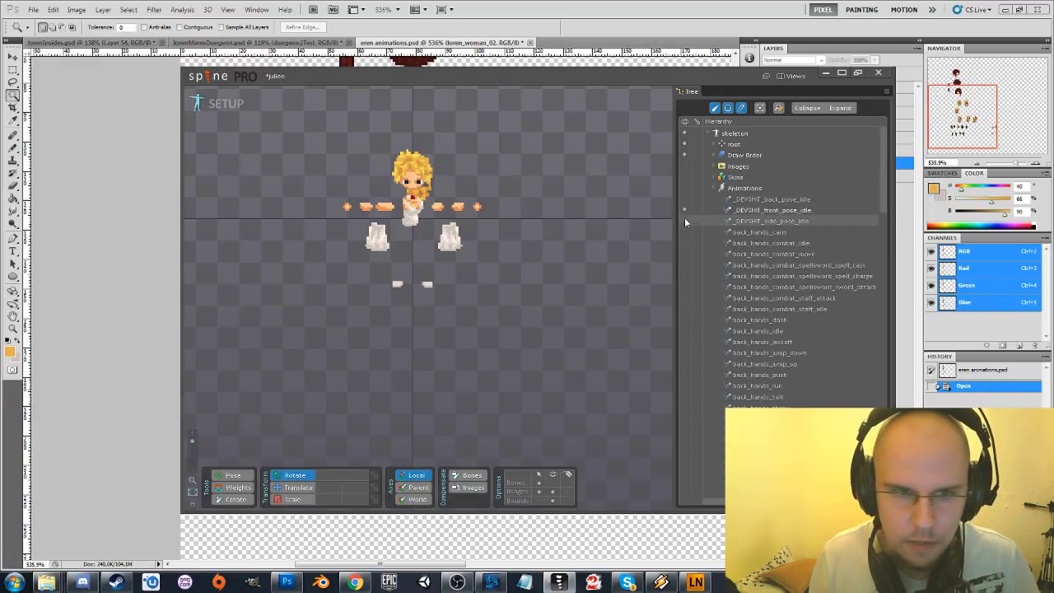
click(216, 103)
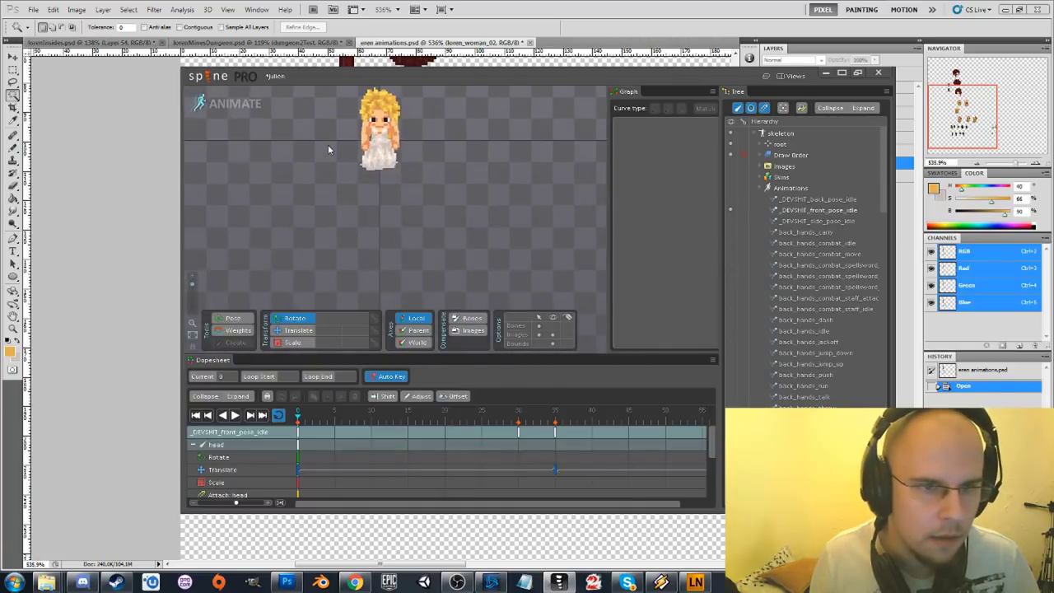
- Activate the _DEVSHIT_side_pose_idle animation and examine the blonde character's side view up close
click(730, 221)
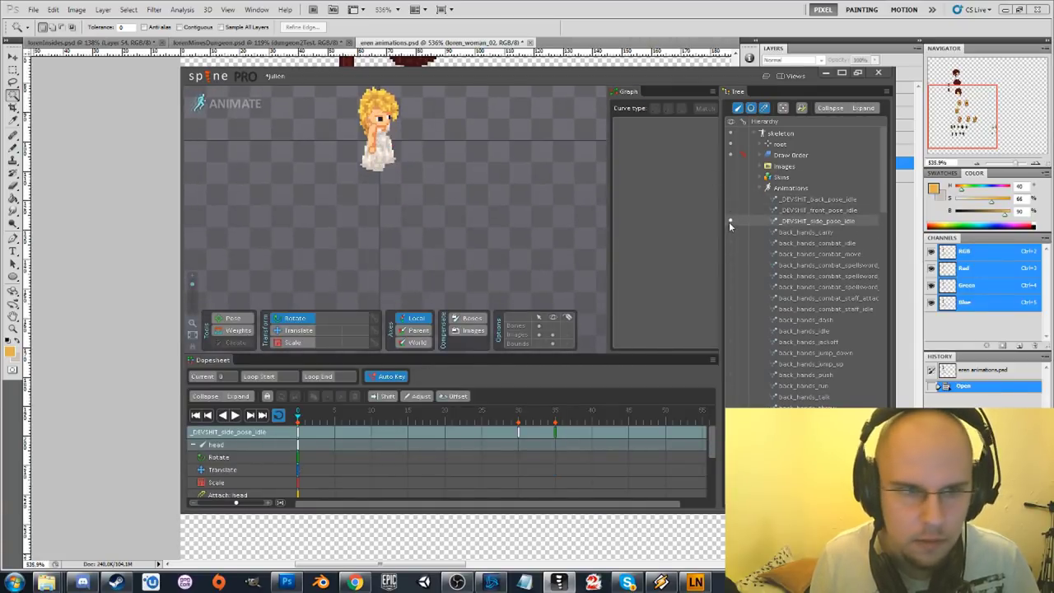
scroll(465, 194, up, 5)
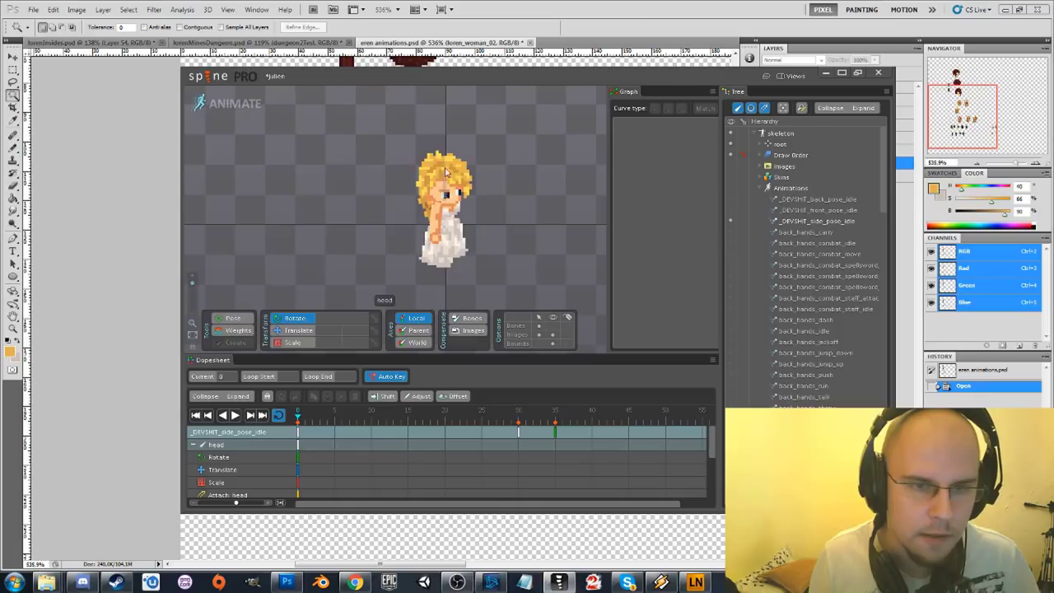
scroll(430, 211, up, 3)
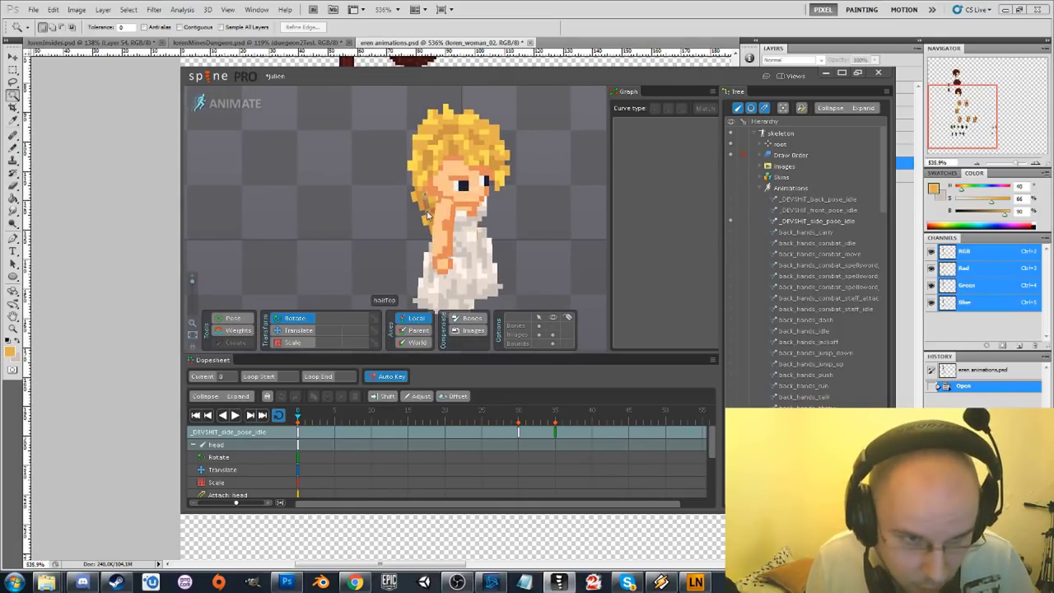
scroll(349, 238, down, 5)
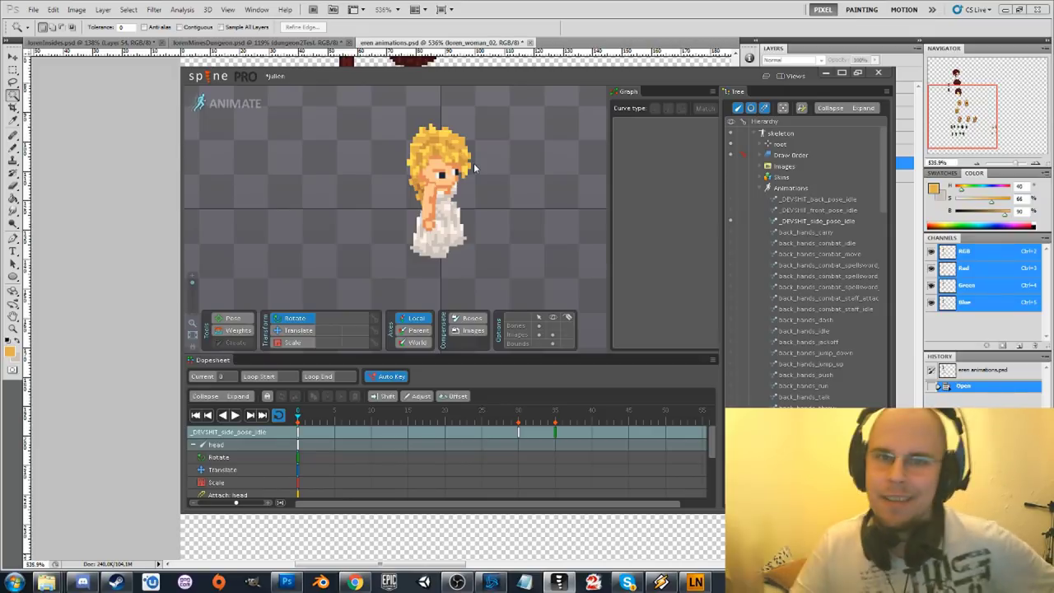
- Open the recent project pegCage, discarding the unsaved changes to julien
click(209, 77)
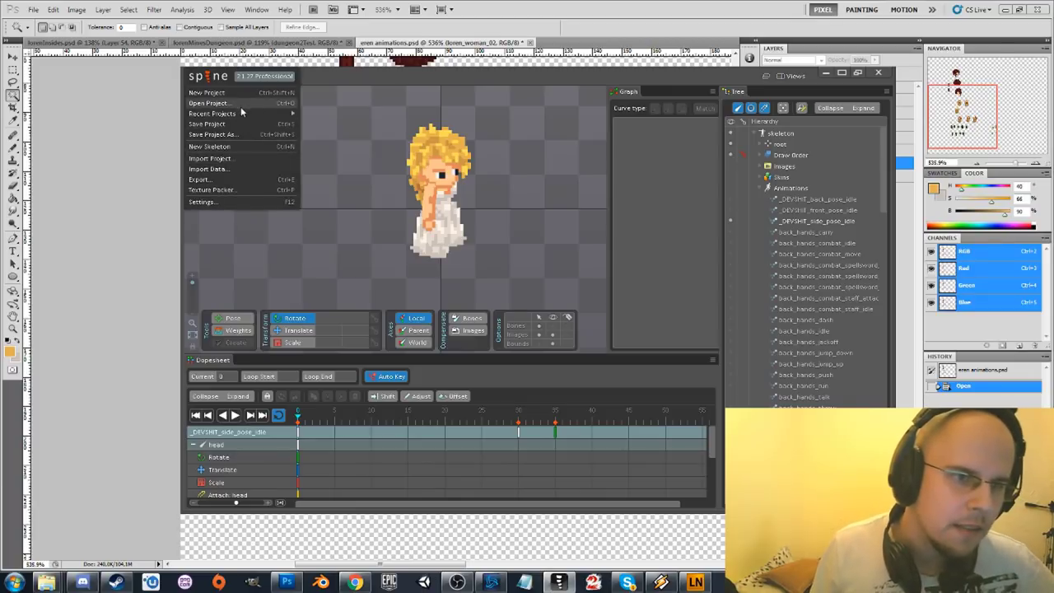
mouse_move(256, 111)
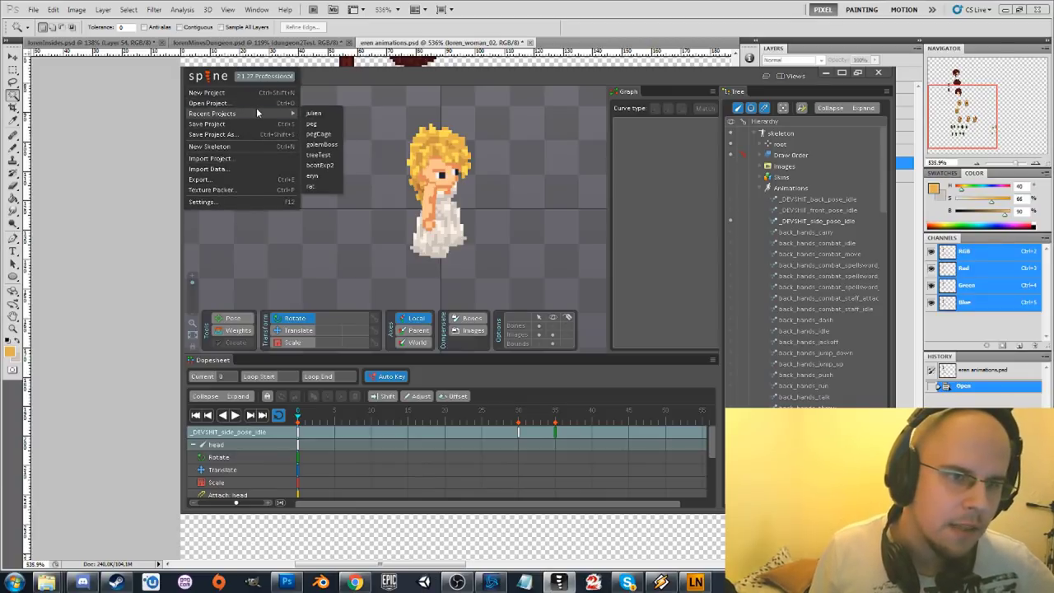
click(332, 133)
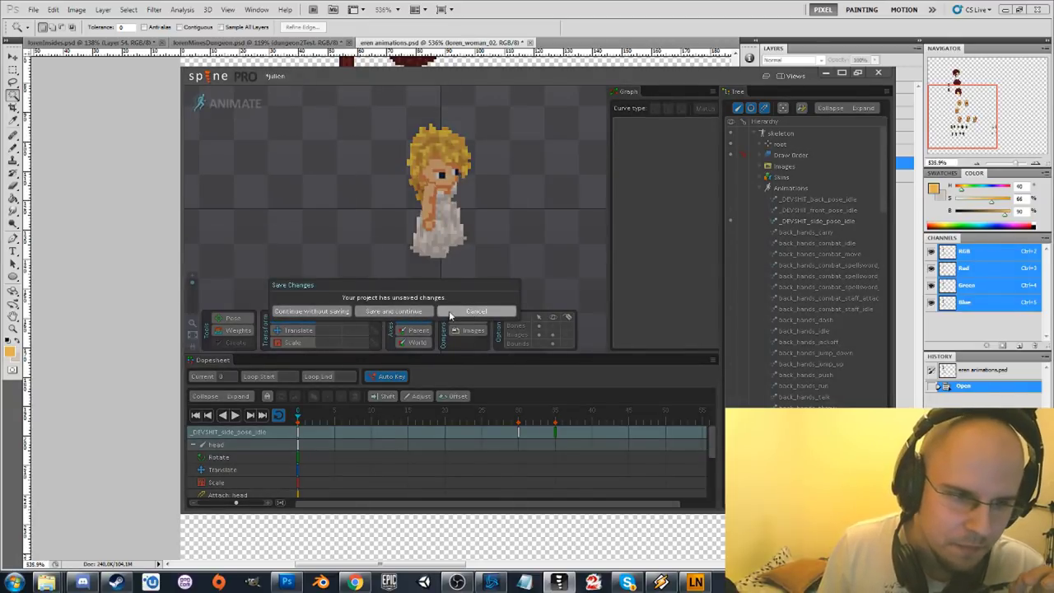
click(312, 311)
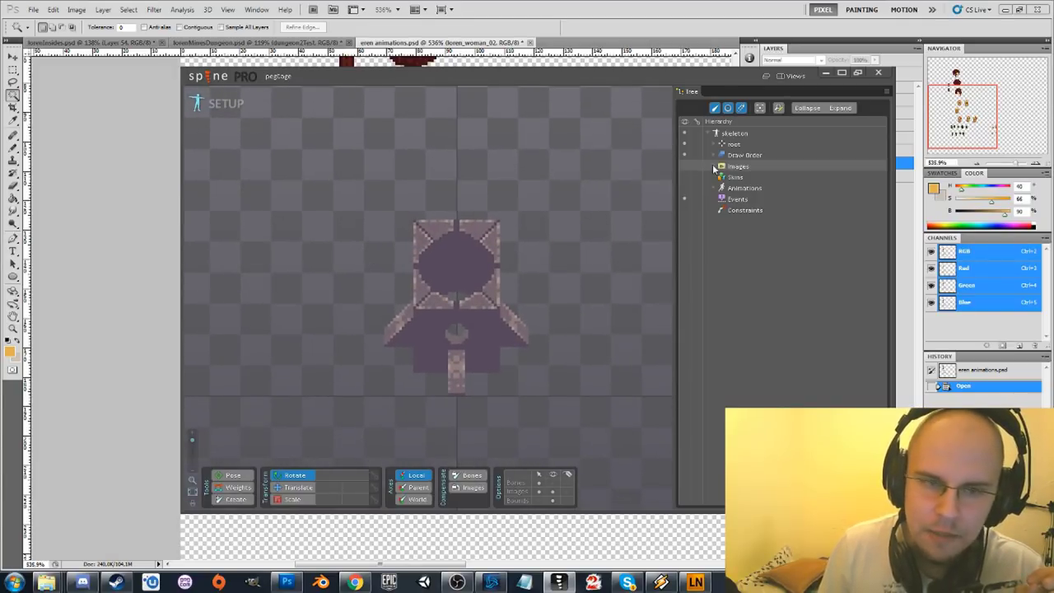
- Switch to lorenMinesDungeon.psd in Photoshop and examine the dungeon pipe and wall pieces up close
click(245, 42)
click(250, 41)
scroll(268, 354, up, 3)
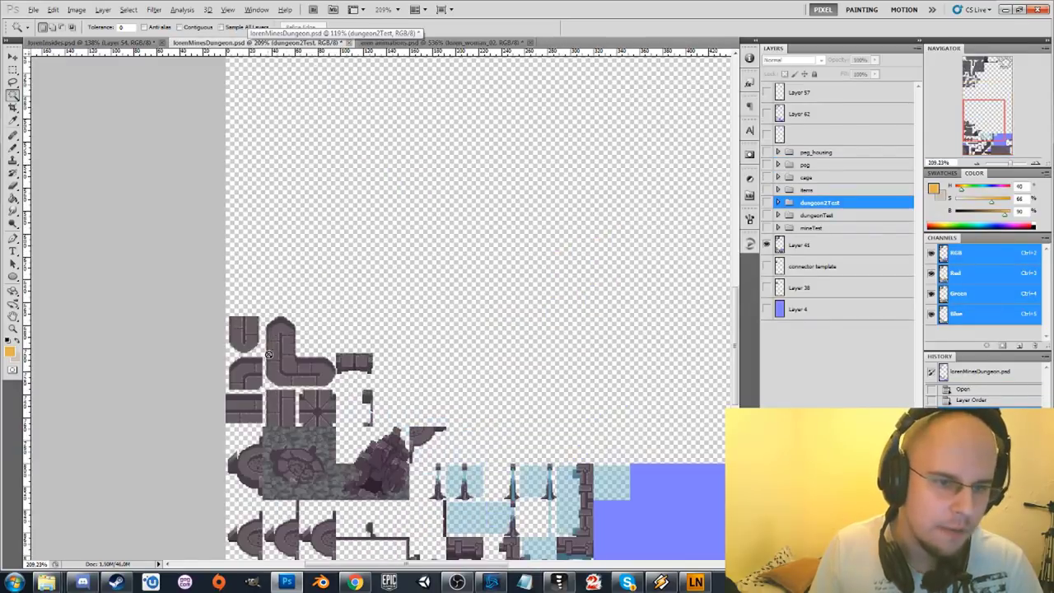
- Switch back to the pegCage project in Spine and change from Setup to Animate mode
scroll(268, 354, up, 2)
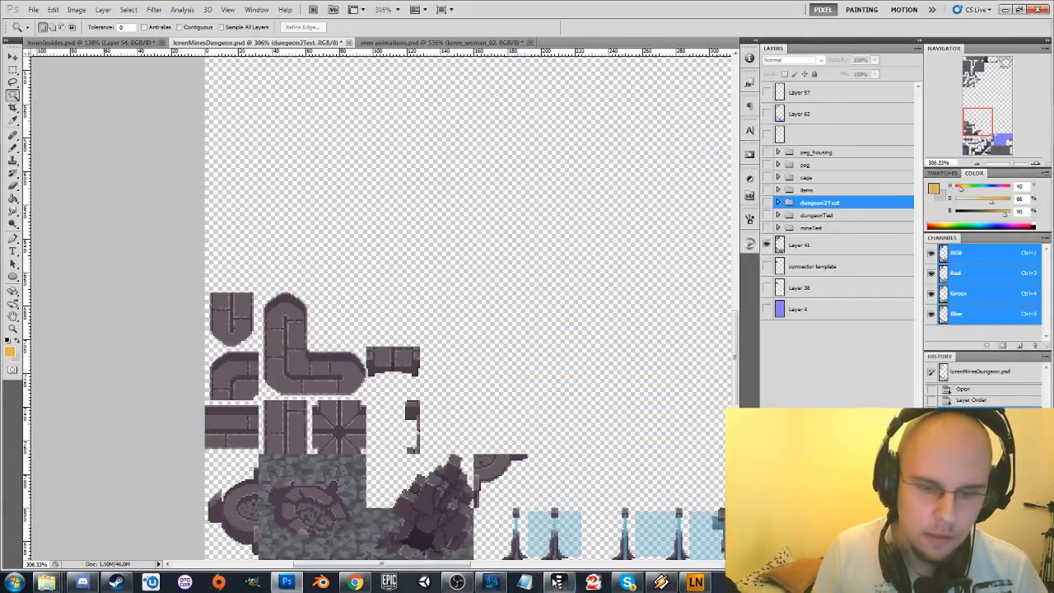
click(559, 583)
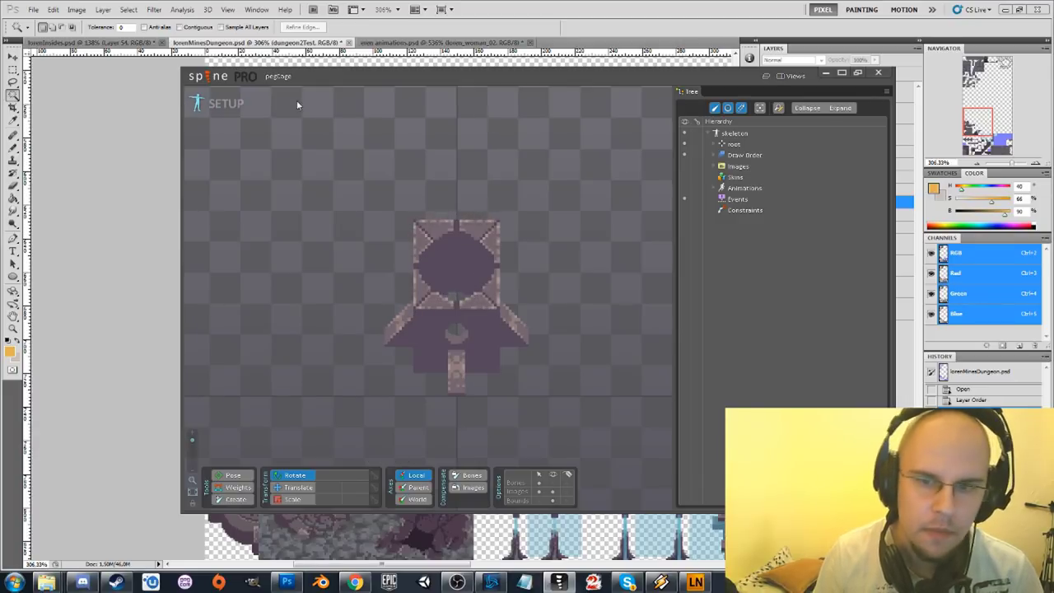
click(226, 103)
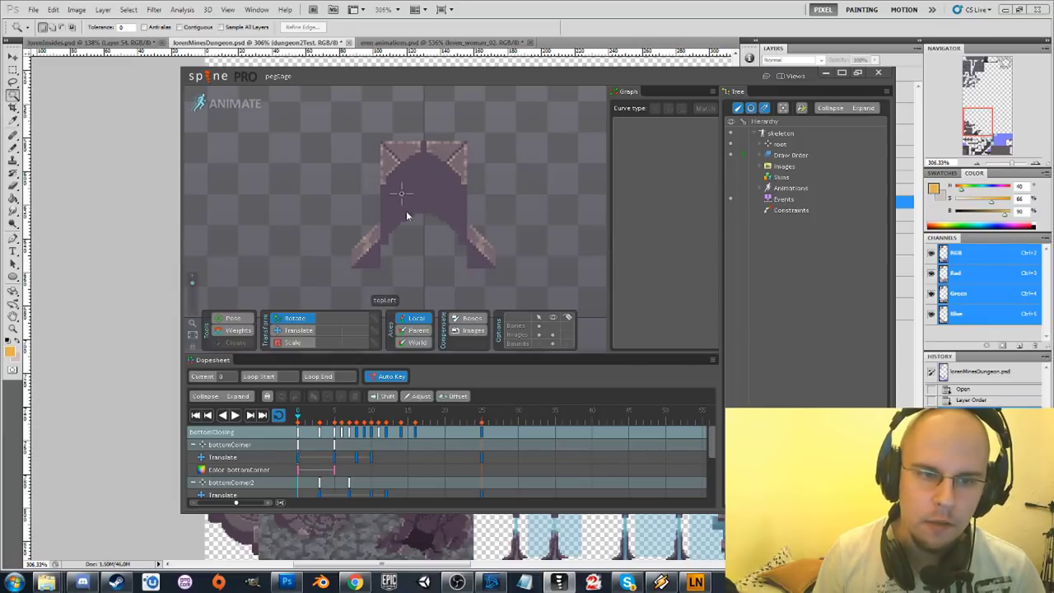
drag(444, 215, 425, 201)
scroll(461, 223, down, 3)
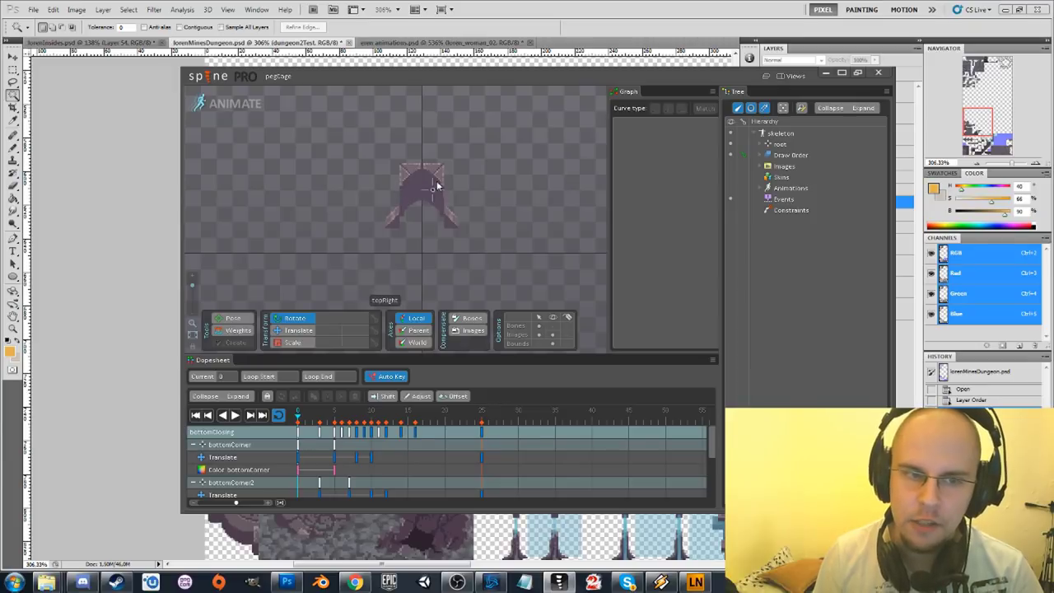
- Play the bottomClosing animation, examine the peg cage's motion up close and from afar, and close the Spine window
click(762, 189)
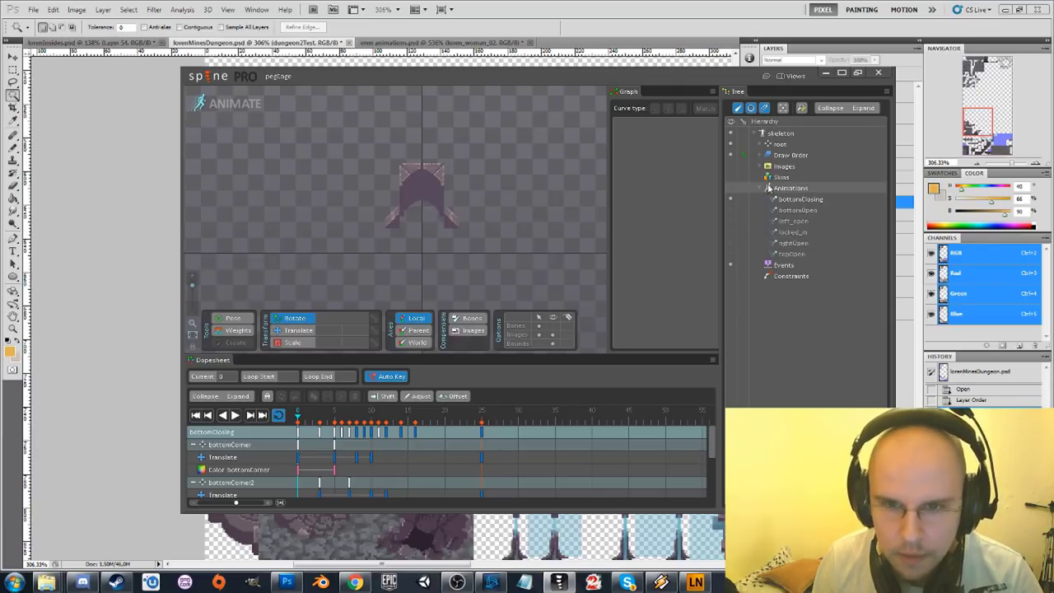
click(763, 189)
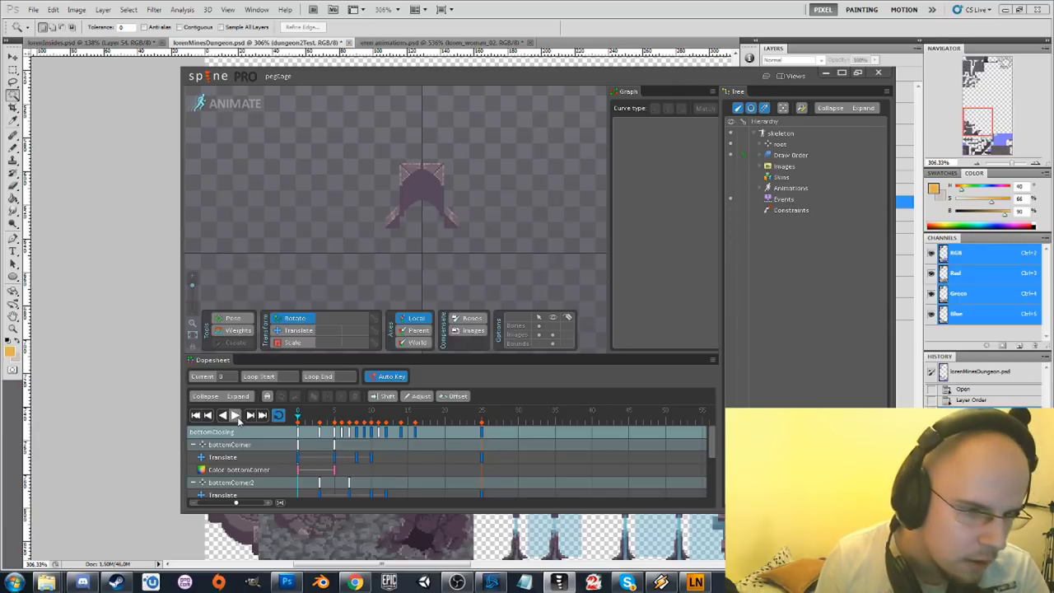
click(235, 415)
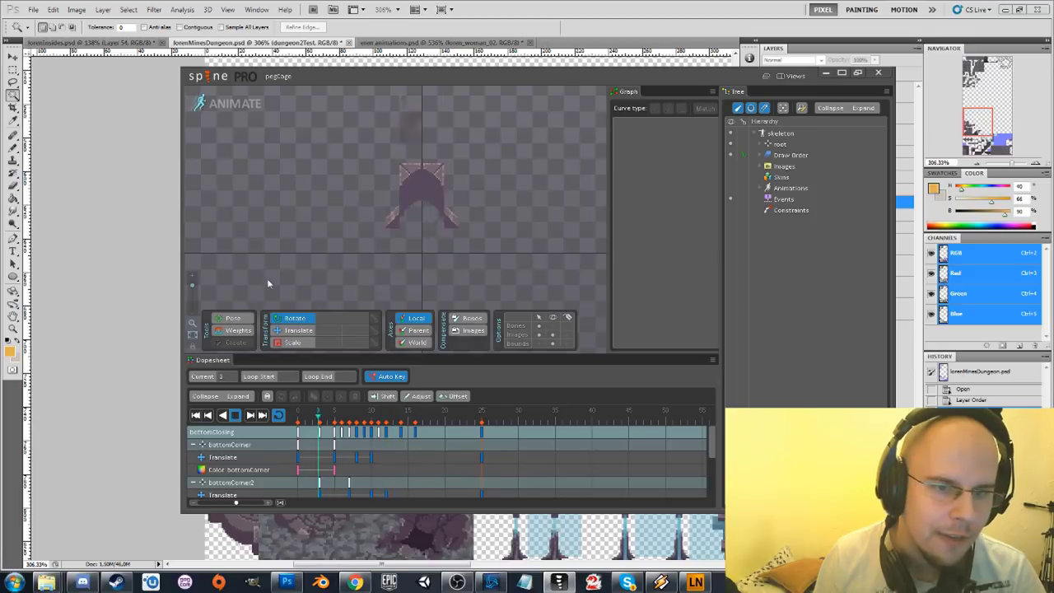
drag(256, 263, 332, 257)
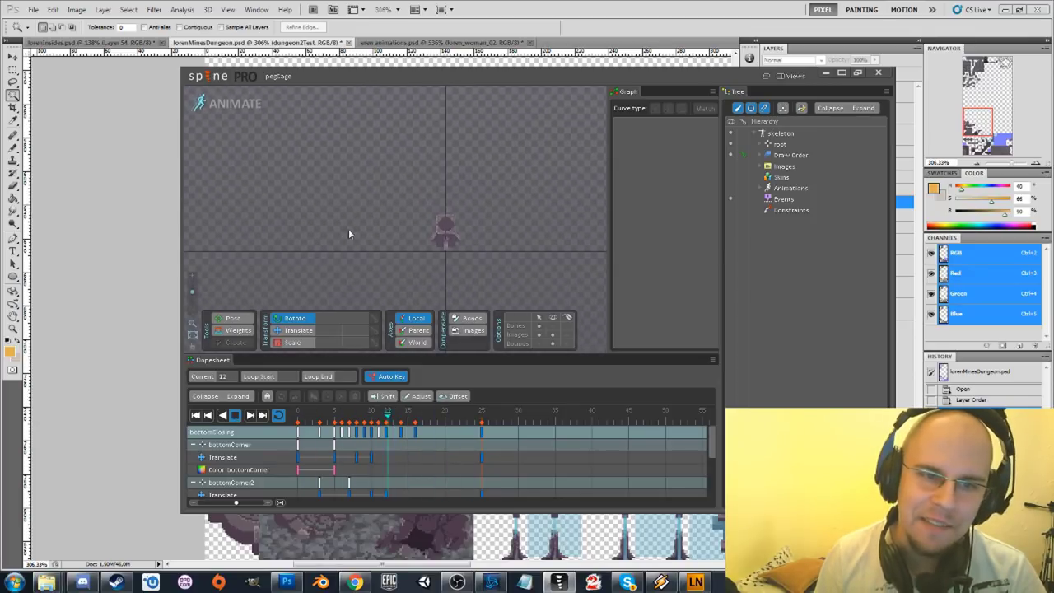
scroll(448, 249, up, 5)
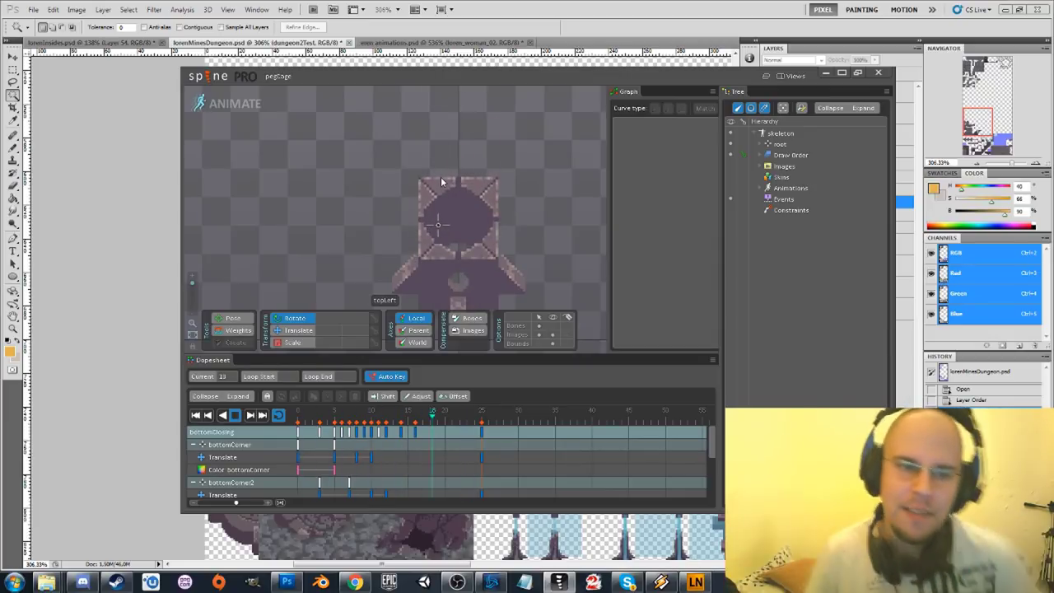
scroll(393, 165, down, 5)
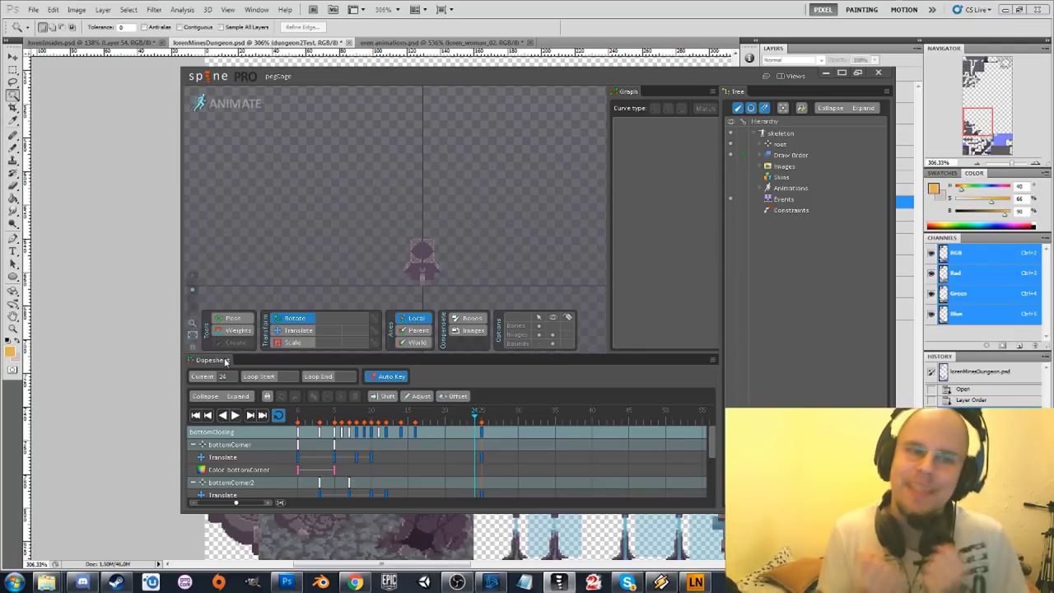
click(879, 73)
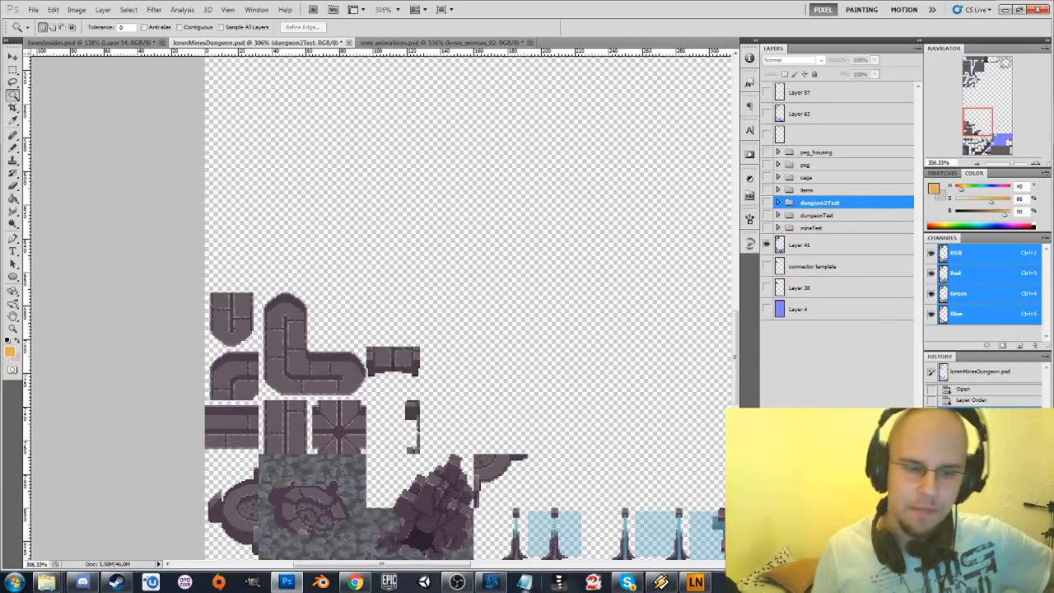
click(458, 581)
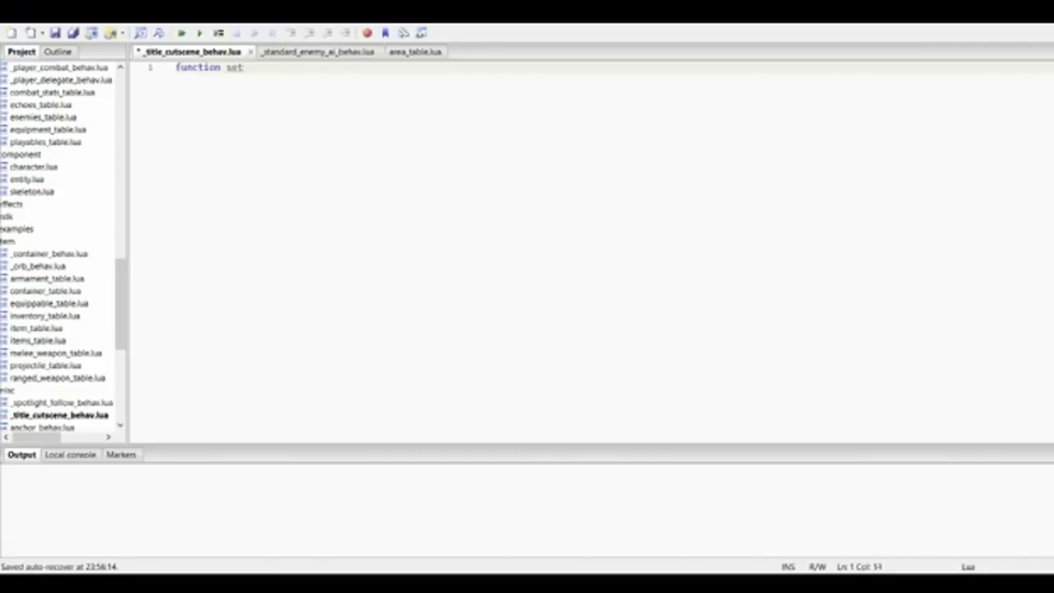
- In _title_cutscene_behav.lua, write setScriptAttrib with ON_CREATE and ON_UPDATE triggers, and onCreate deep-copying params and reading the party size
text(ScriptAttrib(attrib)     attrib:addSupportedTrigger(Behavior.ON_CREATE)     attrib:addSupportedTrigger(Behavior.ON_UPDATE) end  function onCreate(self, params)     if (params) then       self.params = deepcopy(params)     end      local partySize = Engine.getPartySys():getPartySize()      )
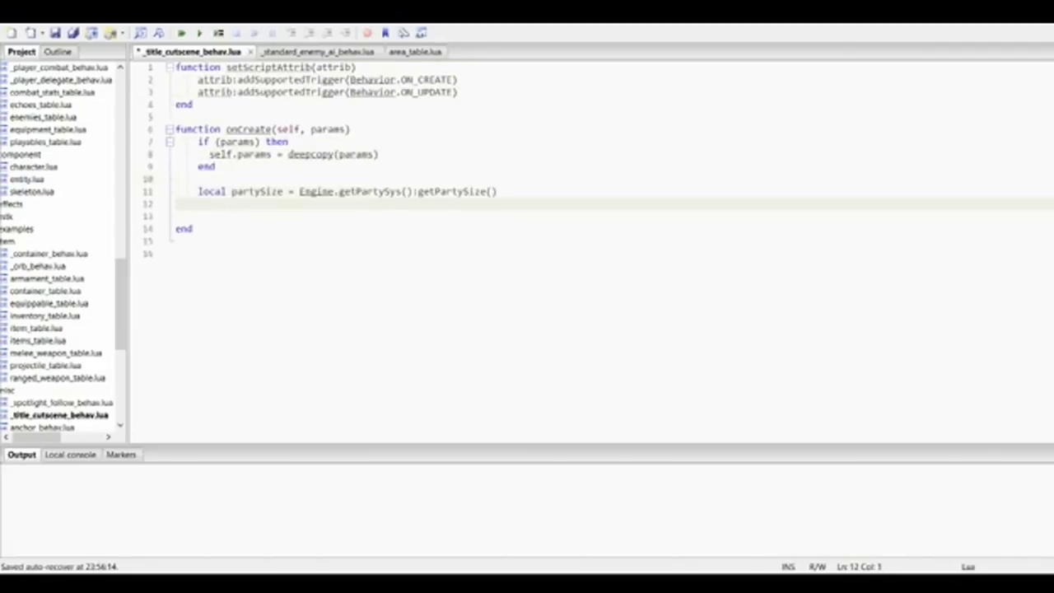
- Add a loop from 1 to partySize in onCreate that fetches each party member and removes it from the party
text(for i = 1,partySize do       local partyMember = Engine.getPartySys():getCharactyerPartyMember(i)       if (partyMember) then         Engine.getPartySys():removeCharacterFromParty(partyMember)       end     end)
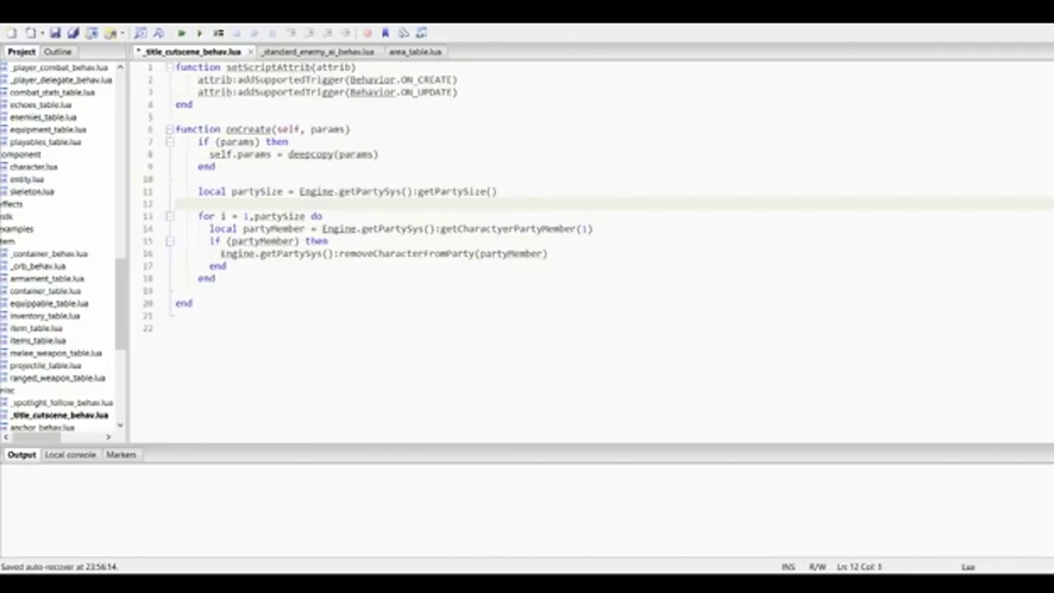
click(197, 191)
text(-- Remove all party members besides Julien)
click(197, 303)
text(self.julienEntity = Engine.getCurrentWorld():ge)
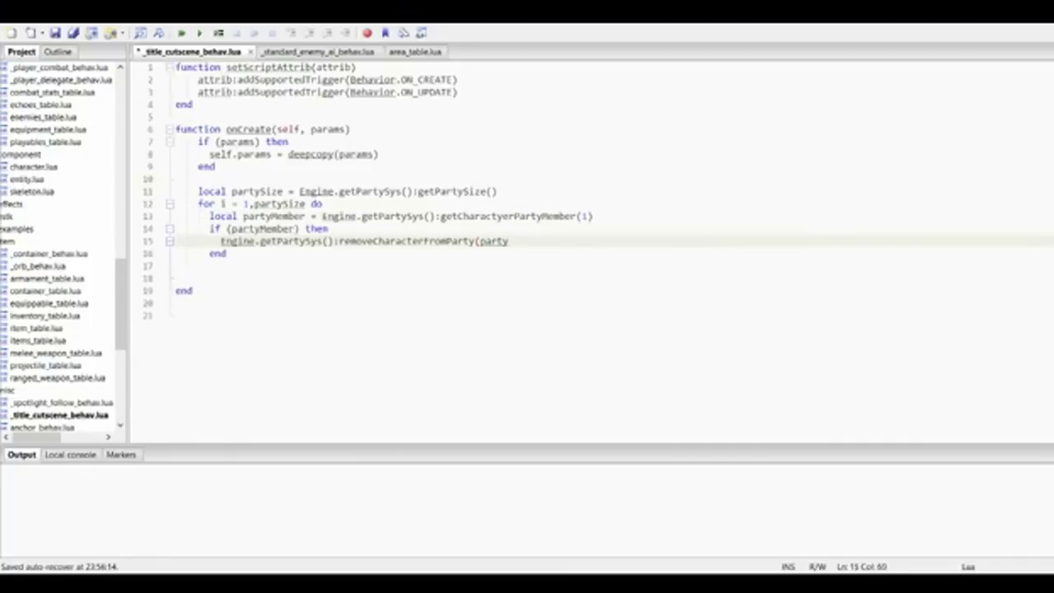
- Complete the removeCharacterFromParty(partyMember) call, comment the loop as "Remove all party members besides Julien" and close it with end
text(Member))
click(198, 191)
text(--Remove all party members besides Julien)
key(Return)
key(Down)
key(Down)
key(Down)
key(Down)
key(Down)
key(Down)
text(end)
key(Return)
- Delete the party-member removal loop from onCreate
key(shift+Up)
key(shift+Up)
key(shift+Up)
key(shift+Up)
key(shift+Up)
key(shift+Up)
key(shift+Up)
key(shift+Up)
key(Delete)
- Assign self.julienPhantom_0 to self.julienPhantom_3 in onCreate using Engine.getCurArea():findEntity with the matching julien_phantom names
text(self.julienPhantom)
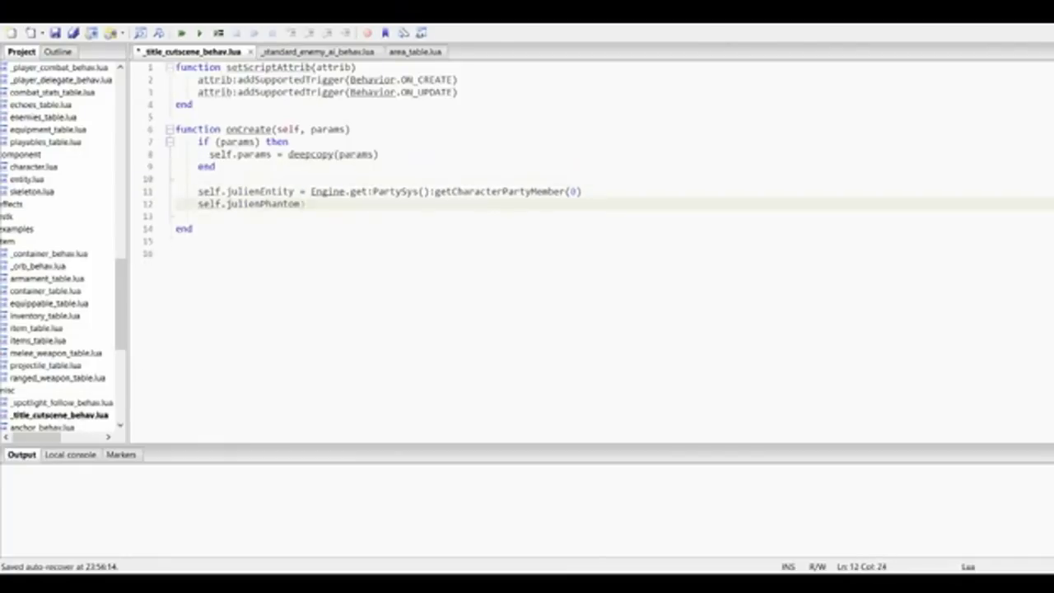
text(_0 = Engine.getCurArea():findEntity("julien_phantom_0"))
key(Return)
text(self.julienPhantom_1 = Engine.getCurArea():findEntity("julien_phantom_1"))
key(Return)
- Assign the phantomMask variables for julien 0 to 3, rand, alexios and eryn by finding their matching phantom_mask entities in the current area
text(self.phantomMask_julien_0 = Engine.getCurArea():findEntity("julien_phantom_mask_0"))
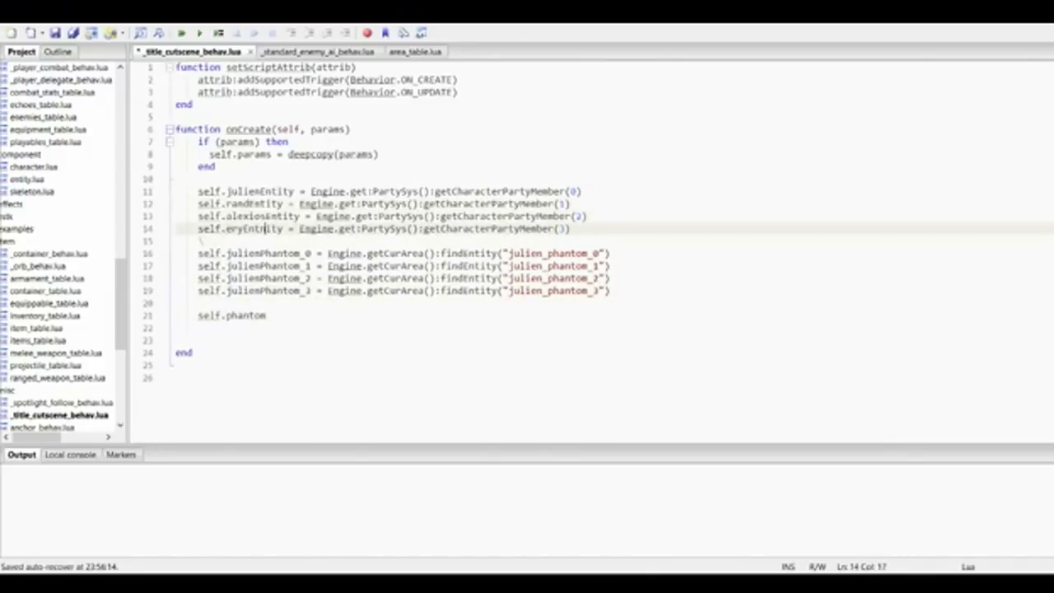
key(Return)
text(self.phantomMask_julien_1 = Engine.getCurArea():findEntity("julien_phantom_mask_0"))
key(Return)
text(self.phantomMask_julien_2 = Engine.getCurArea():findEntity("julien_phantom_mask_0"))
key(Return)
text(self.phantomMask_julien_3 = Engine.getCurArea():findEntity("julien_phantom_mask_0"))
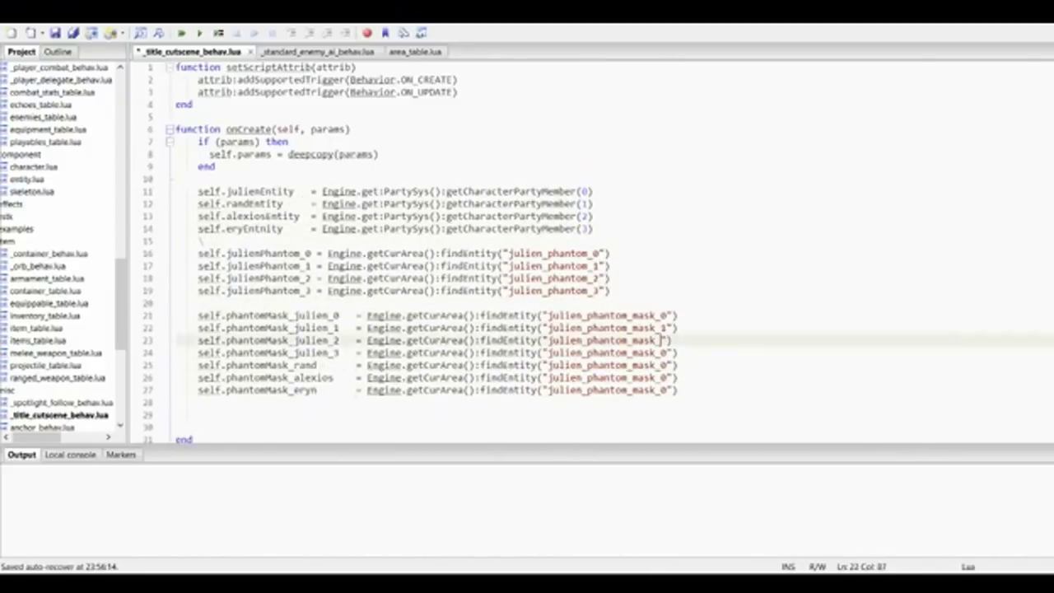
text(self.phantomMask_alexioserynrand_phantom_maskalexios_phantom_maskeryn_phantom_maskfunction fadeIn(maskEntity))
- Write fadeIn(maskEntity, time) with local renderable set to maskEntity:getRenderable() and local spriteAttrib set to renderable:getAttrib()
key(Return)
text(local renderable = e)
key(BackSpace)
text(maskEntity:getRenderable())
key(Up)
key(End)
key(Left)
text(, time)
key(Down)
key(End)
key(Return)
text(local spriteAttrib = renderable:getAttrib())
key(Return)
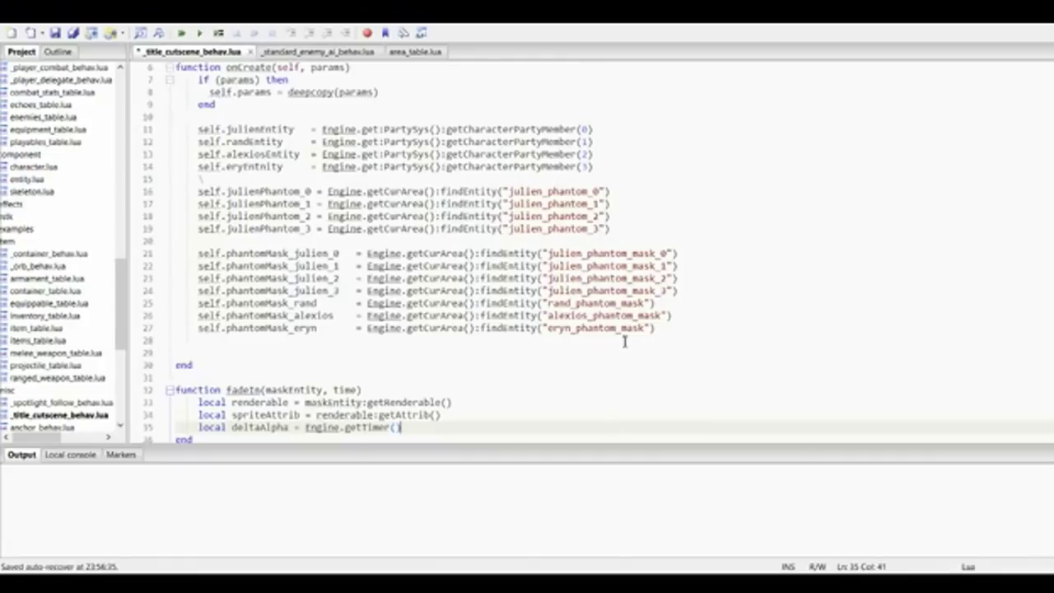
- Add a local deltaAlpha to fadeIn, computed as the engine timer's delta time multiplied by 255 and divided by time
text(local deltaAlpha = Engine.getTimerS():getDeltaTime() * 255 / time)
key(Return)
text(sprite)
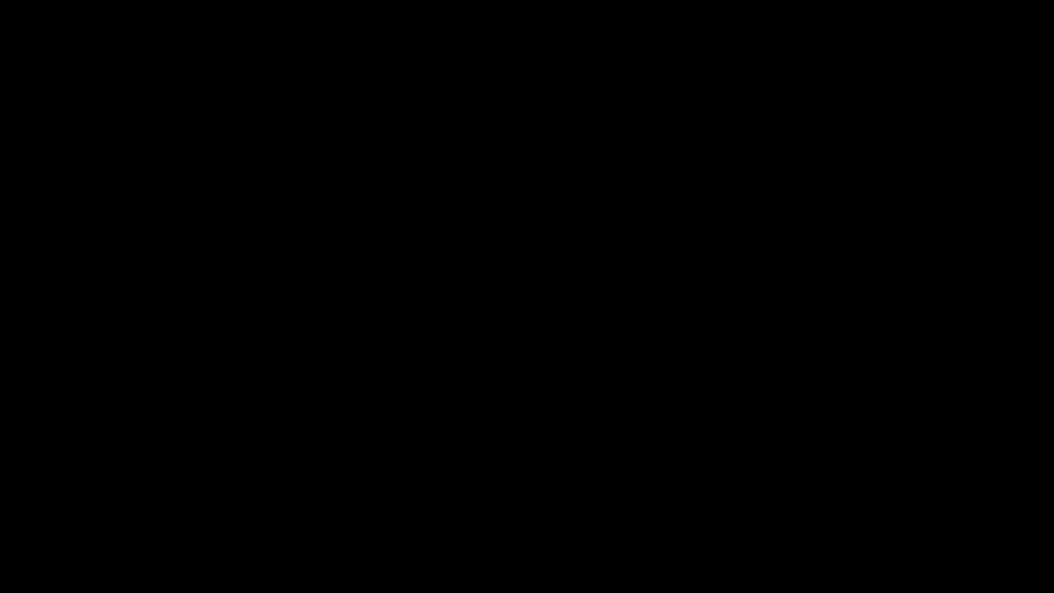
key(Down)
key(Left)
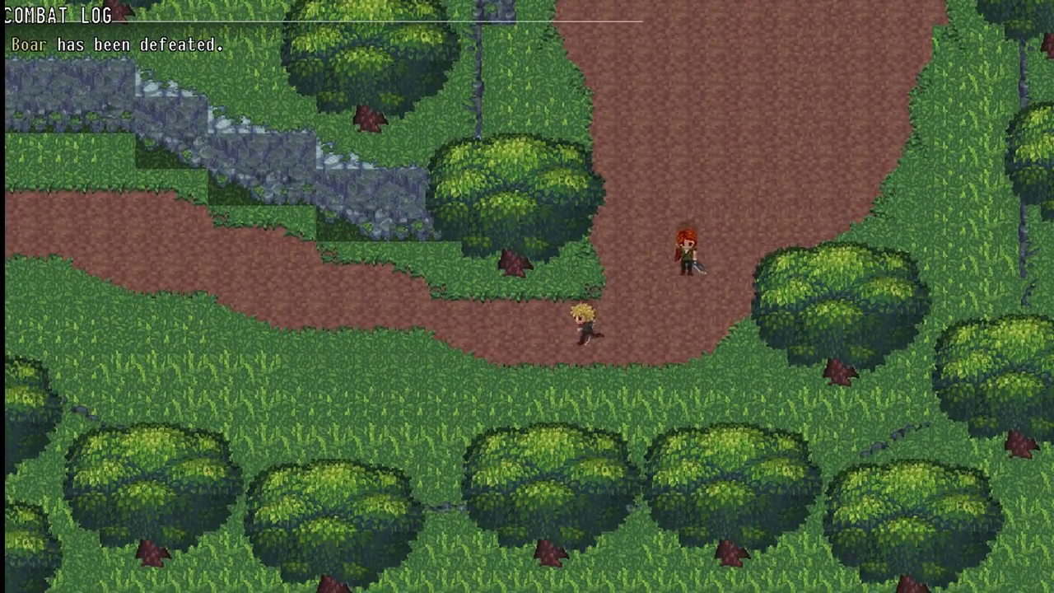
key(Left)
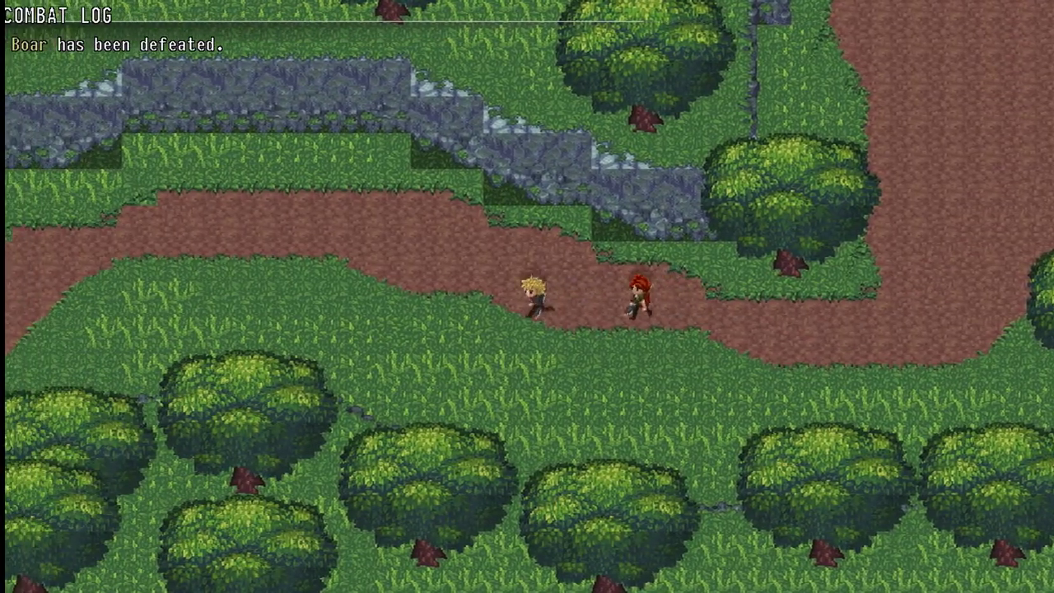
key(Left)
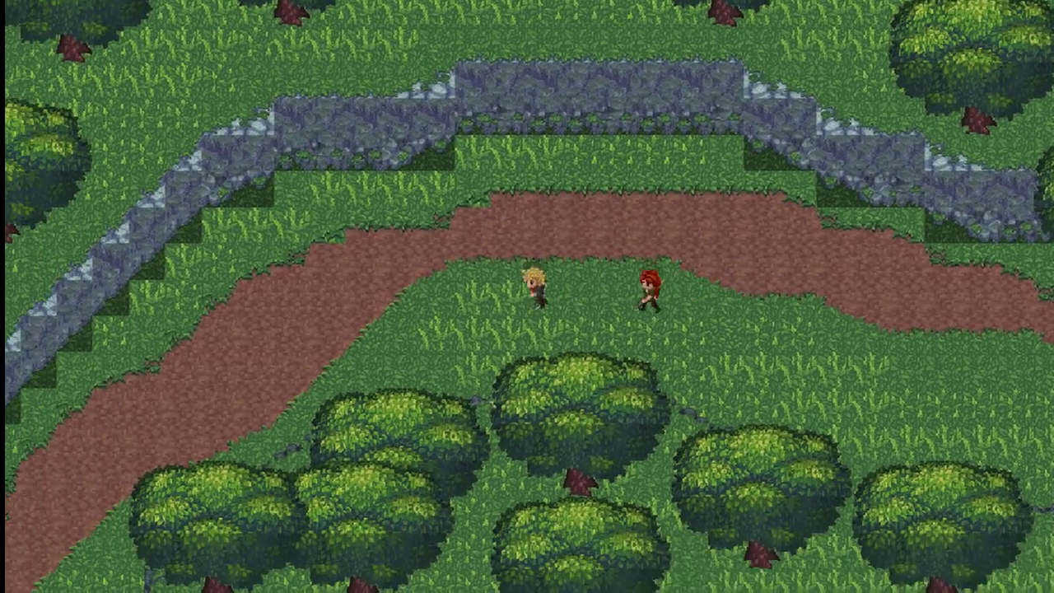
key(Left)
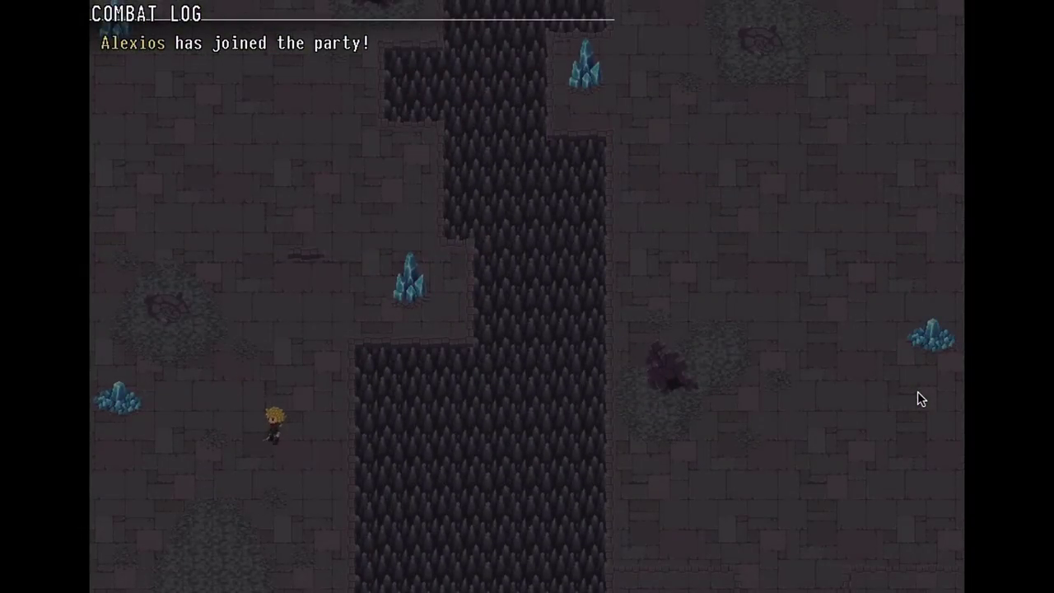
key(Up)
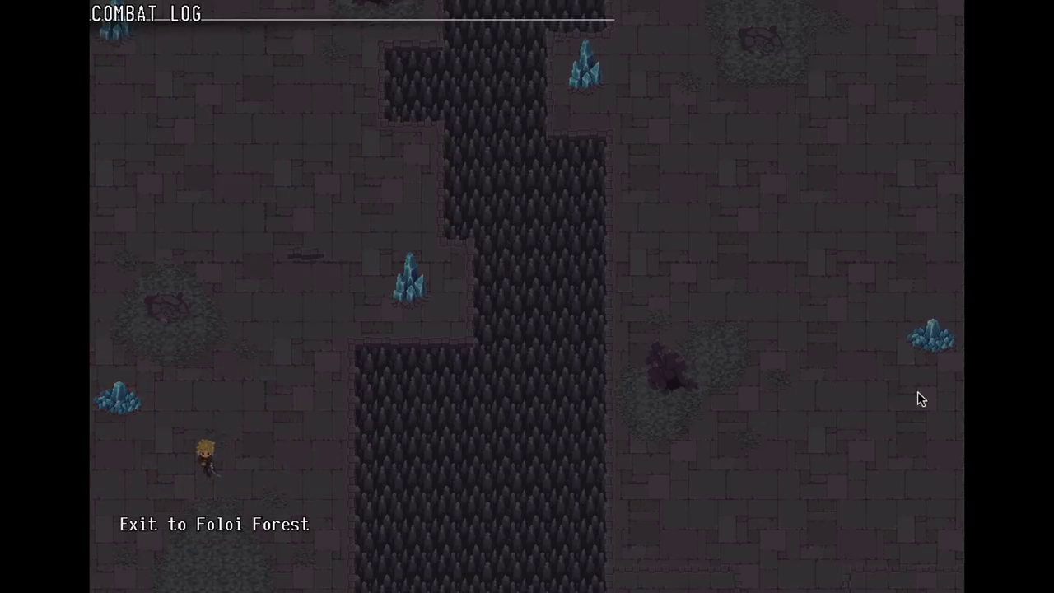
key(Down)
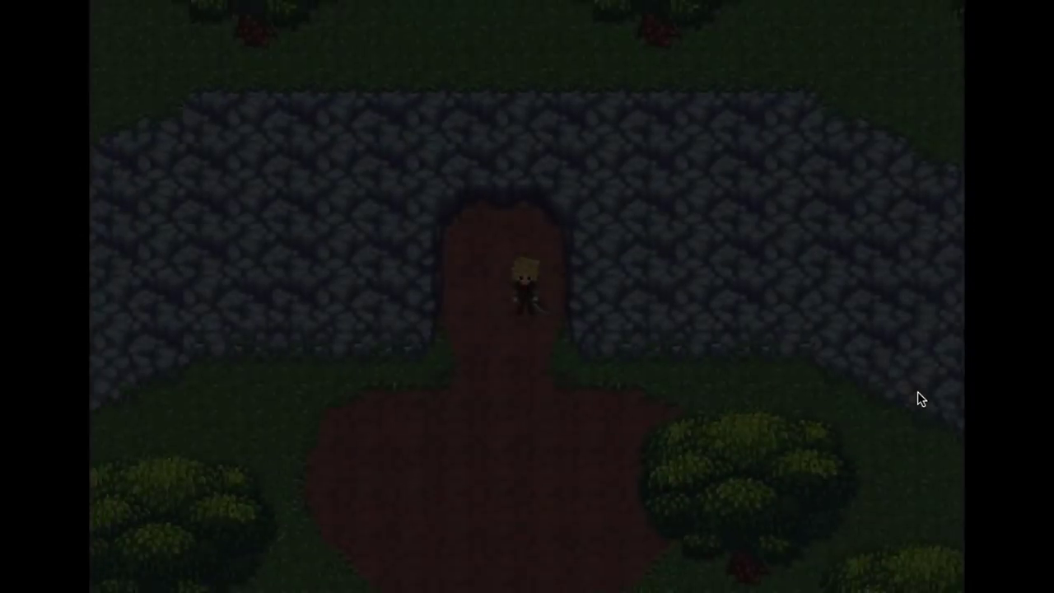
key(Down)
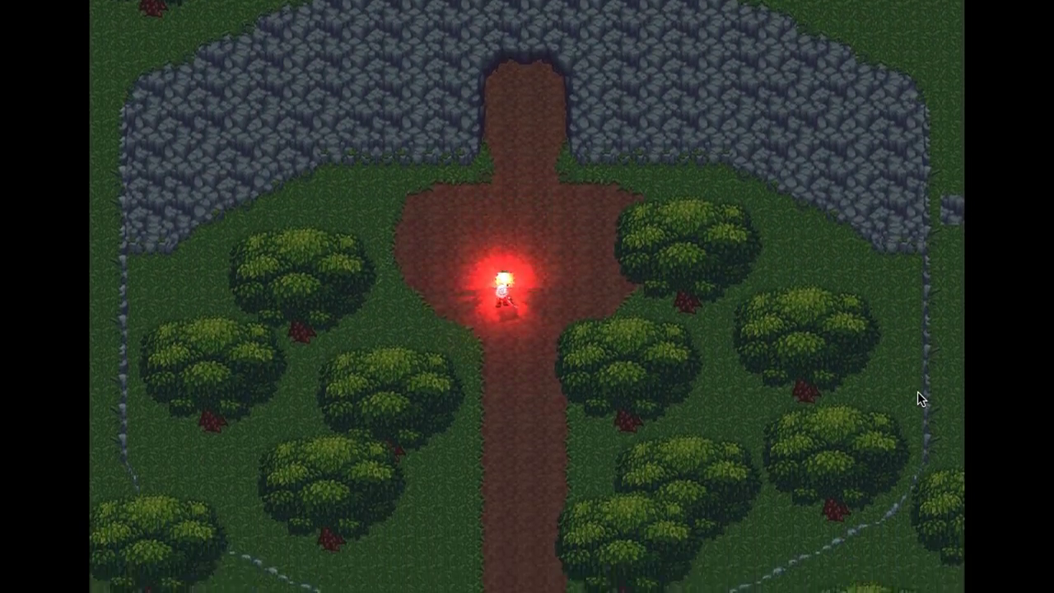
key(Down)
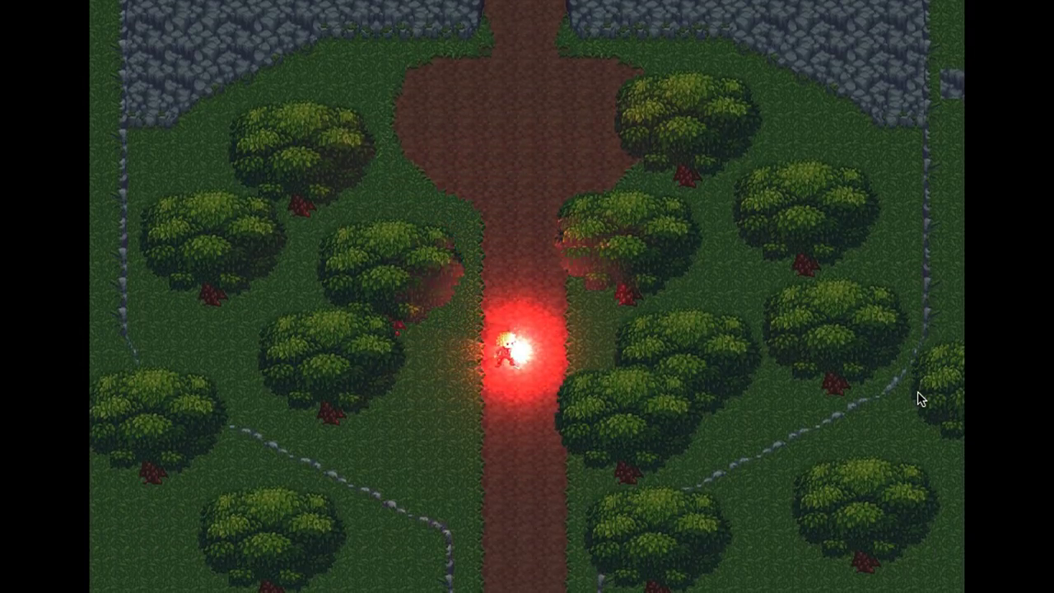
key(Right)
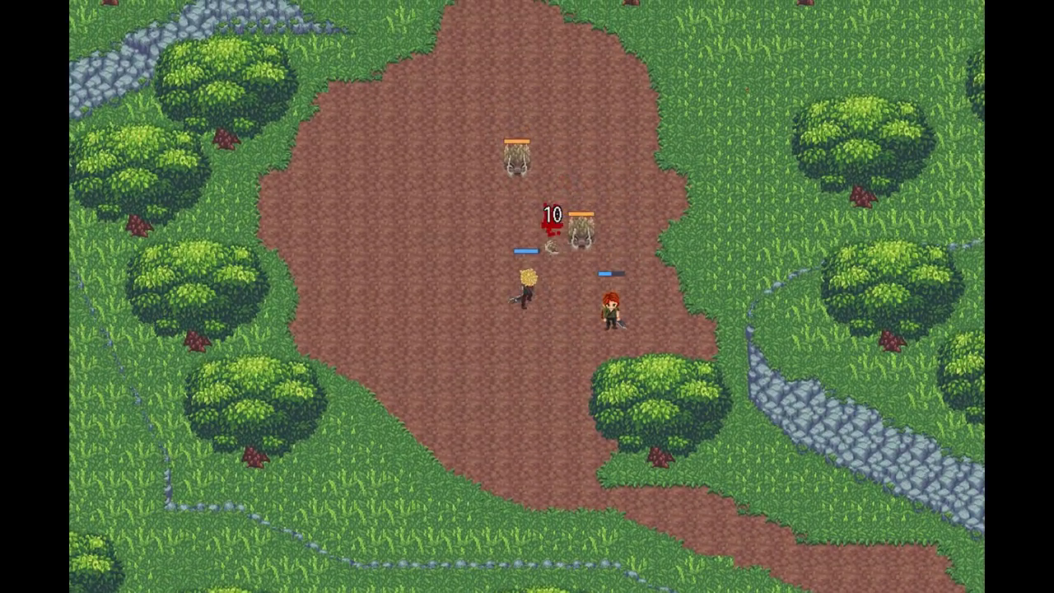
key(Left)
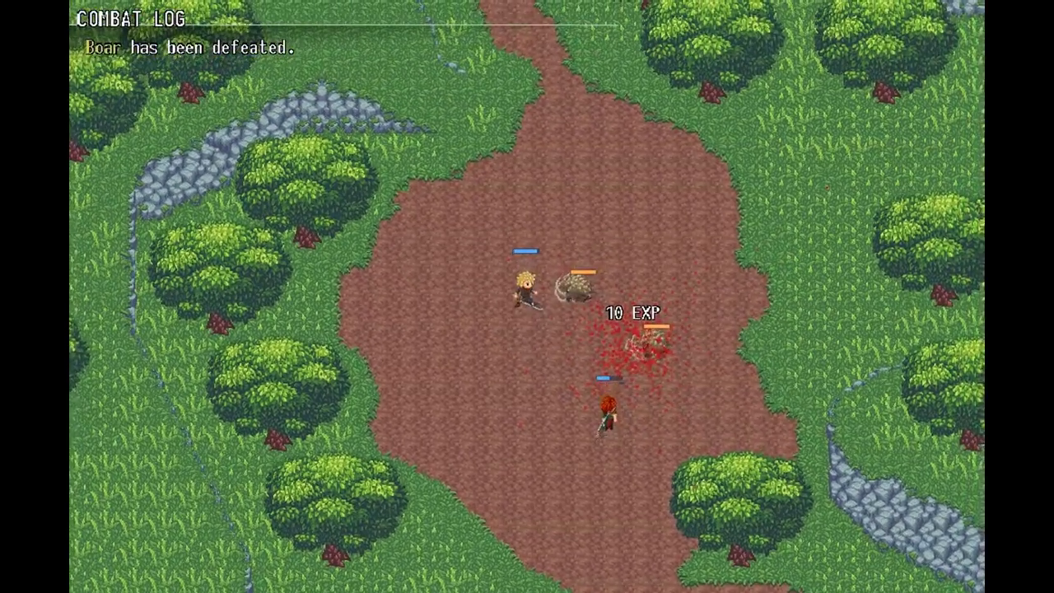
key(Down)
key(Left)
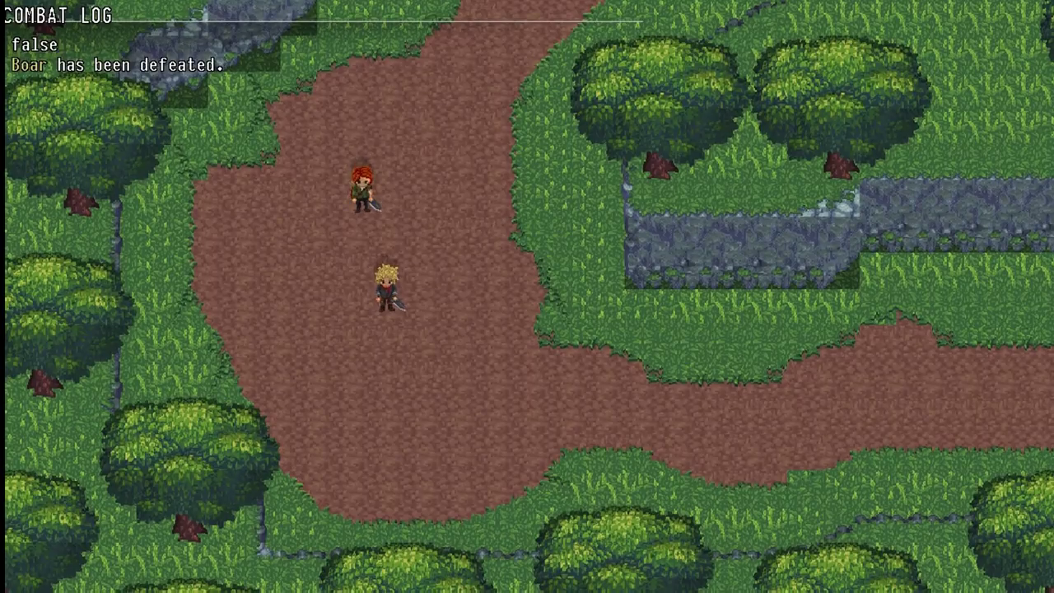
key(Right)
key(Down)
key(Right)
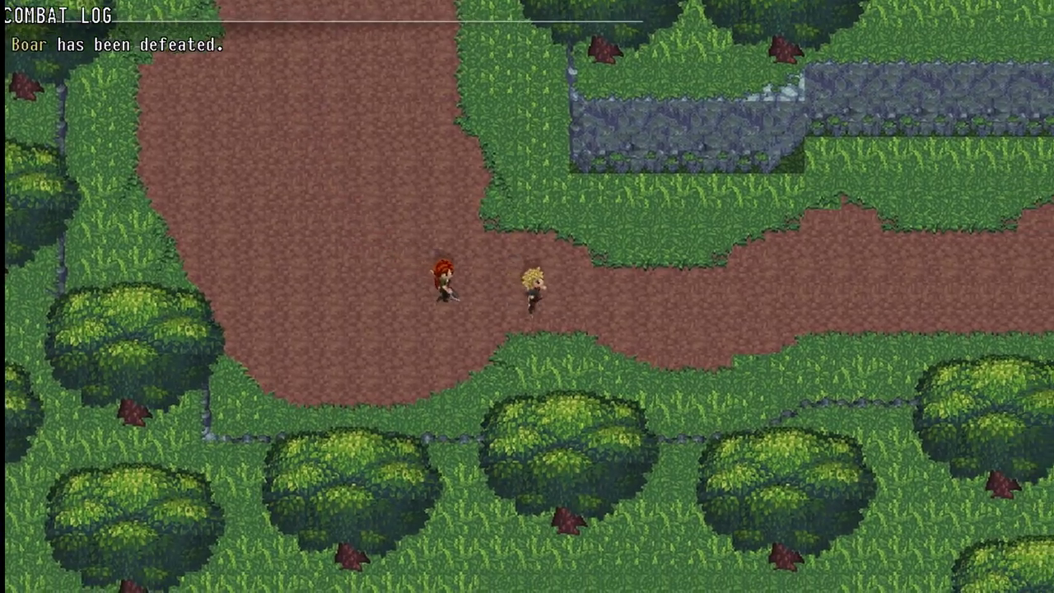
key(Up)
key(Down)
key(Right)
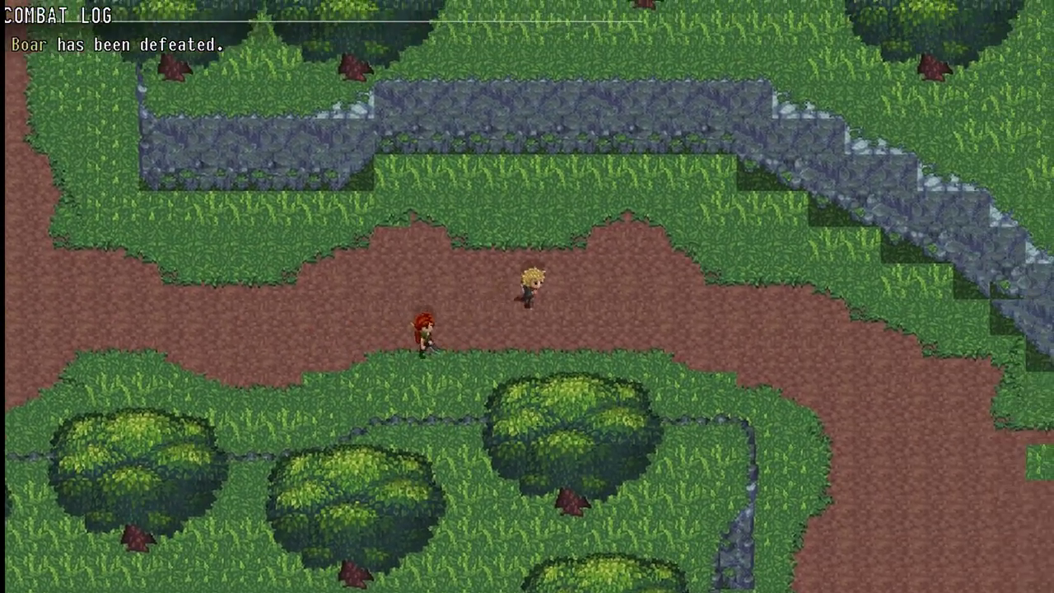
key(Right)
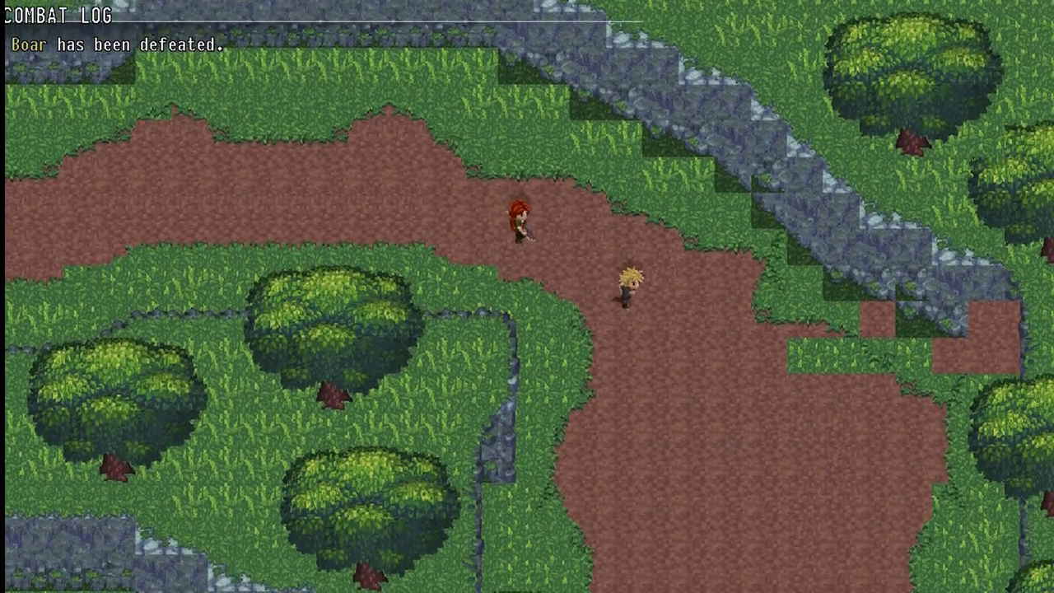
key(Down)
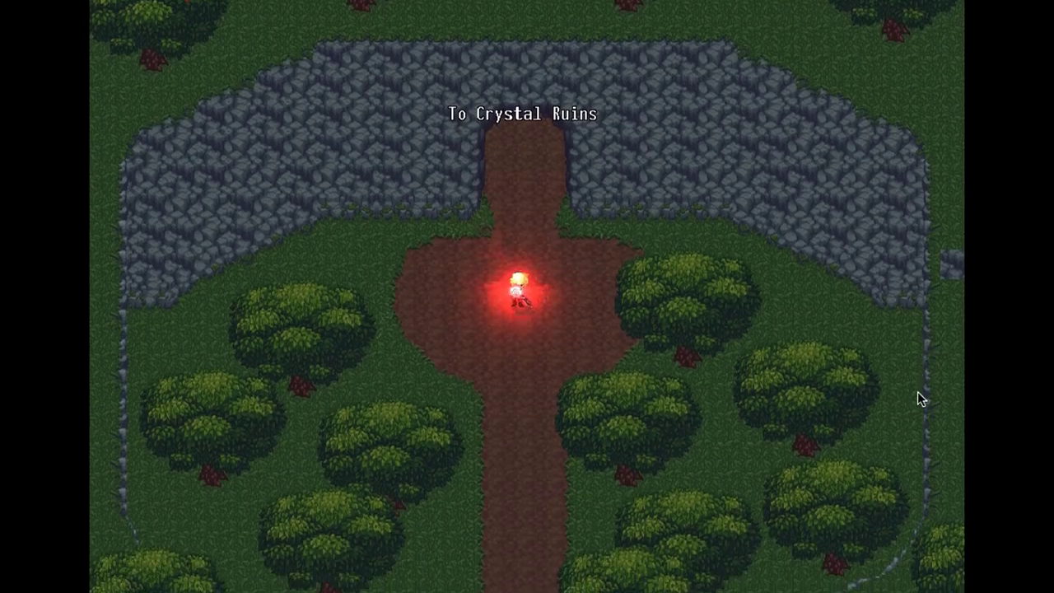
key(Down)
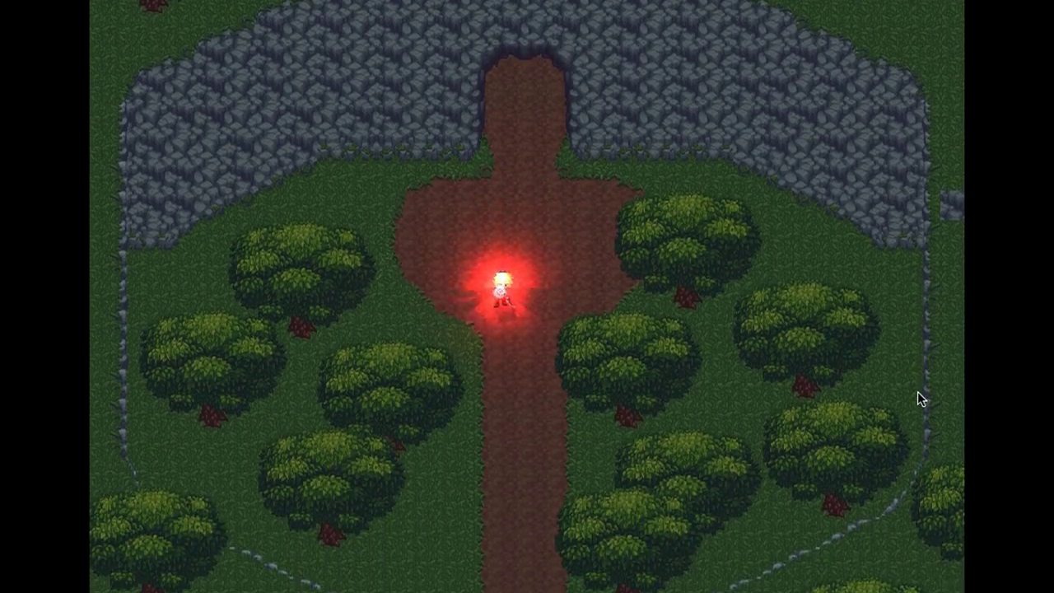
key(Left)
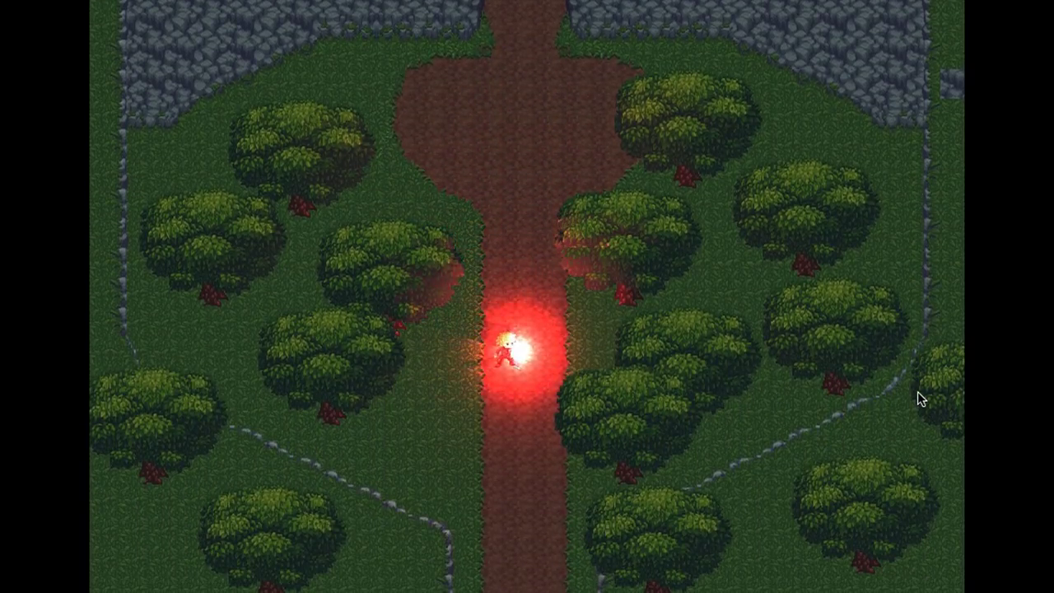